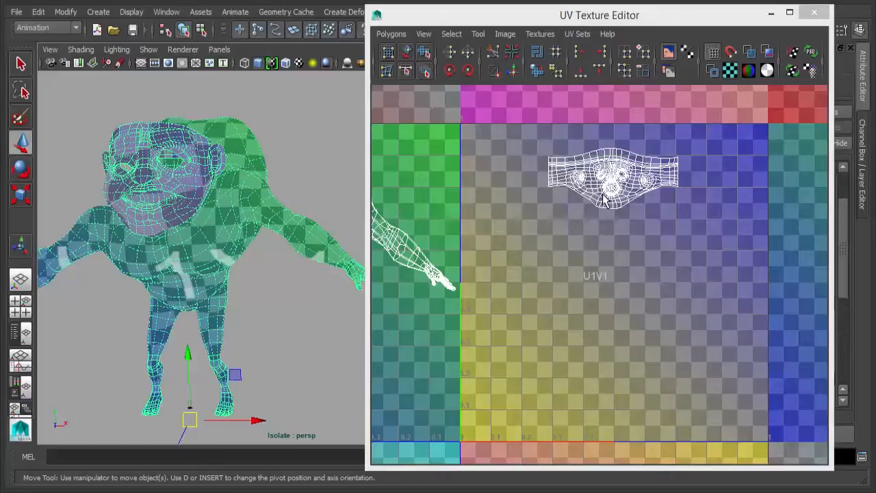
Step: Examine the head's UV shell and inspect the checkered character model from several sides
alt+right_drag(543, 272, 693, 308)
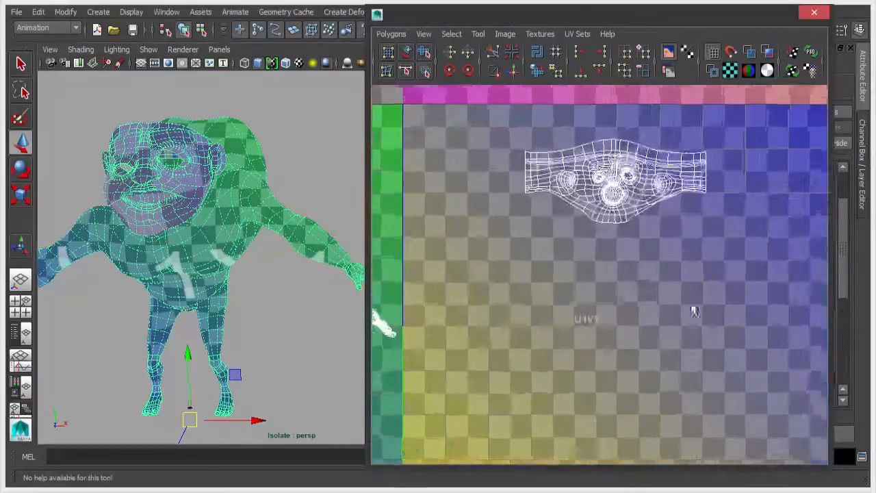
alt+middle_drag(693, 308, 701, 360)
alt+drag(212, 185, 288, 239)
alt+drag(147, 304, 237, 215)
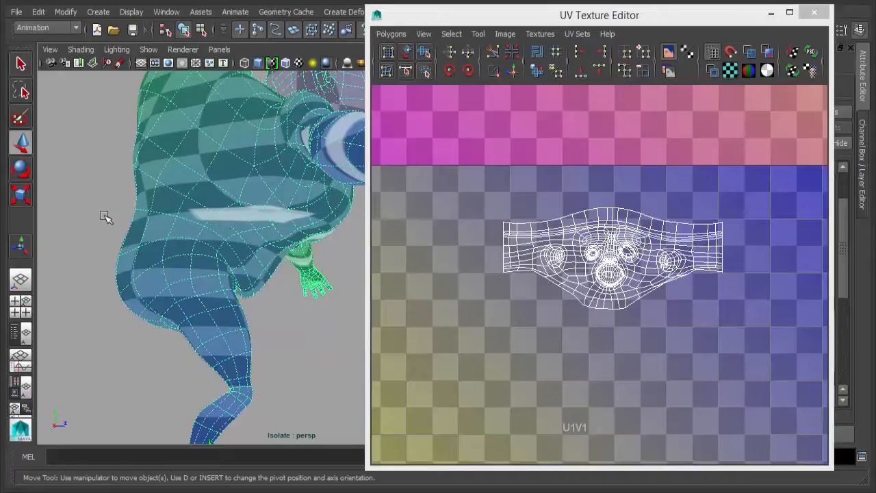
alt+drag(225, 243, 117, 274)
alt+drag(268, 280, 205, 267)
alt+middle_drag(205, 267, 240, 258)
alt+drag(240, 259, 264, 274)
alt+drag(164, 250, 359, 230)
alt+right_drag(171, 226, 82, 231)
alt+middle_drag(192, 216, 192, 218)
alt+drag(193, 216, 255, 342)
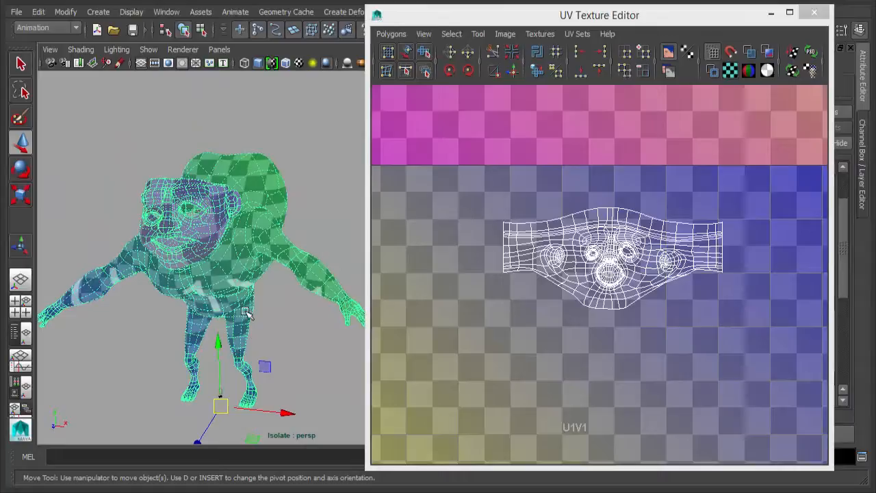
Step: Minimize the UV Texture Editor and show the Channel Box / Layer Editor in place of the Attribute Editor
click(771, 13)
alt+drag(369, 263, 470, 233)
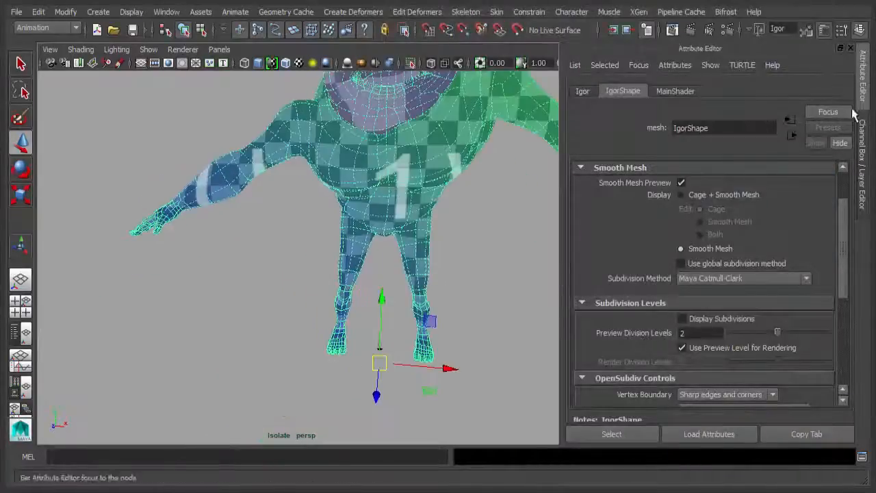
click(864, 130)
Step: Switch the Igor mesh to edge selection mode at the shoulder
alt+middle_drag(443, 263, 352, 309)
alt+drag(352, 309, 360, 279)
alt+right_drag(360, 279, 369, 278)
alt+middle_drag(399, 206, 367, 284)
alt+drag(355, 306, 321, 317)
alt+right_drag(321, 317, 379, 258)
alt+drag(379, 259, 411, 263)
alt+middle_drag(410, 264, 408, 268)
alt+drag(408, 268, 493, 187)
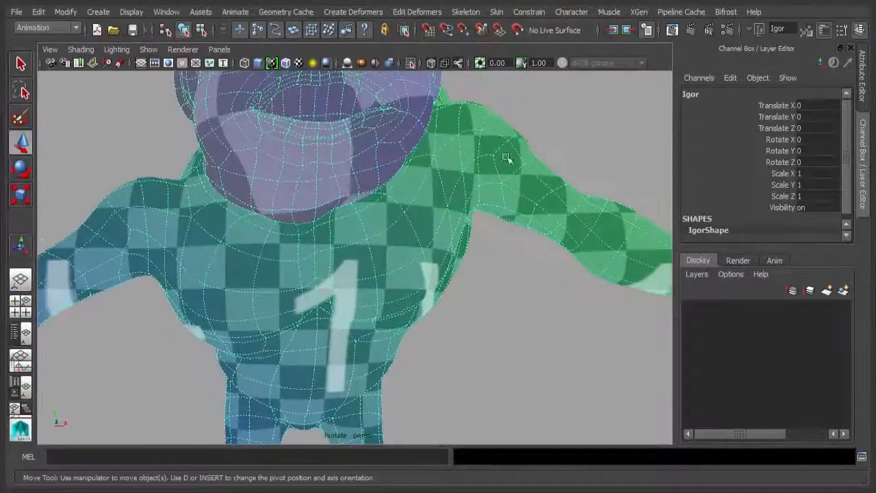
right_click(519, 134)
click(519, 102)
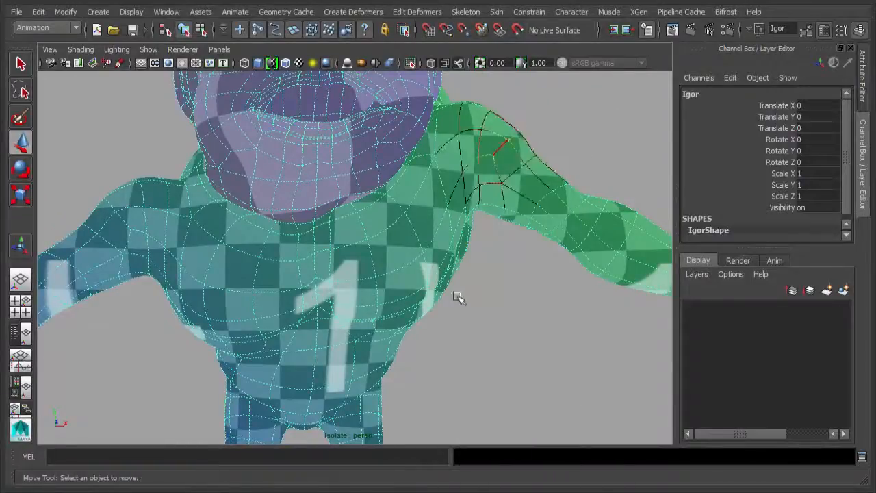
Step: Select the edge loops around both shoulders and cut the UVs along them in the UV Texture Editor
alt+drag(458, 297, 434, 279)
alt+drag(444, 217, 411, 236)
click(409, 161)
alt+middle_drag(411, 236, 422, 238)
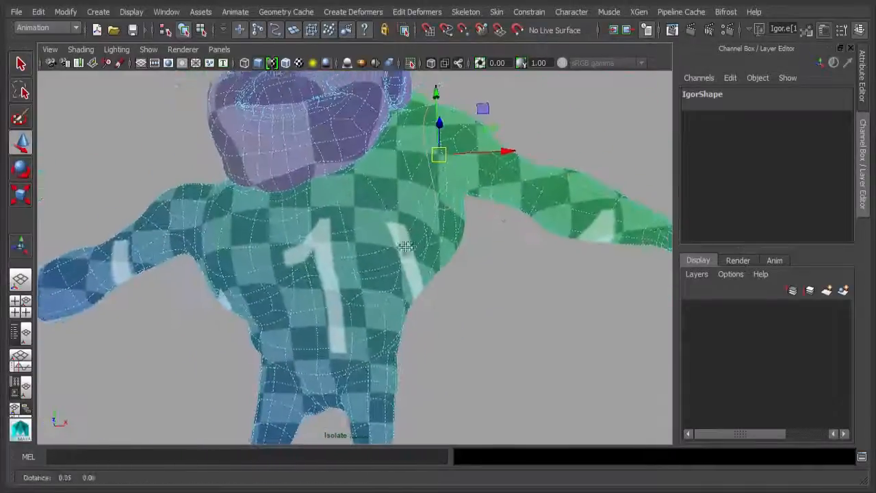
alt+right_drag(422, 238, 455, 254)
alt+drag(470, 275, 392, 272)
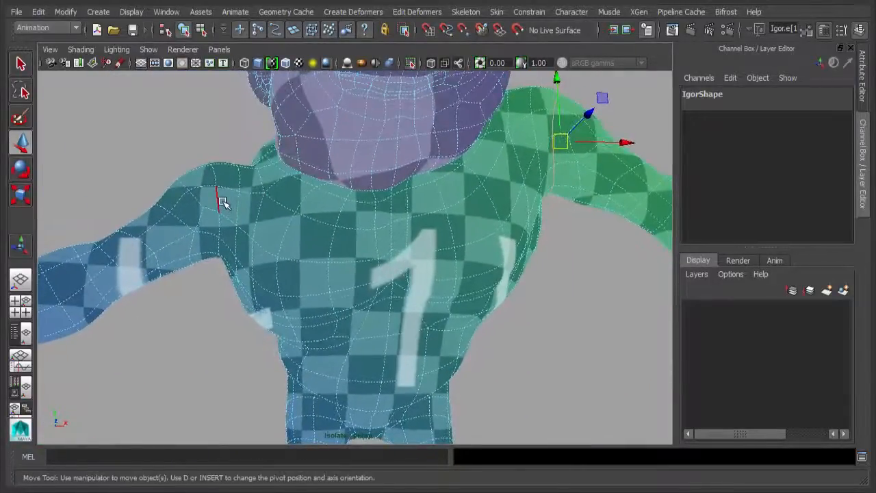
alt+drag(226, 294, 435, 211)
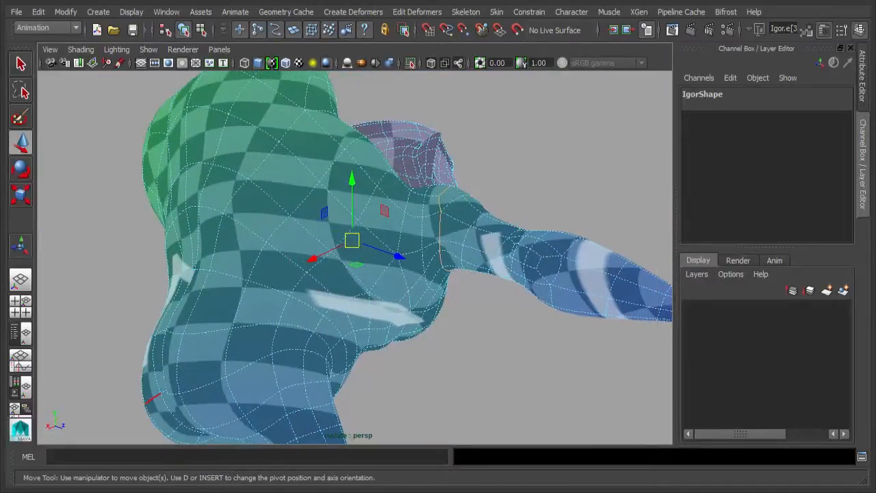
key(alt+Tab)
alt+drag(332, 260, 215, 248)
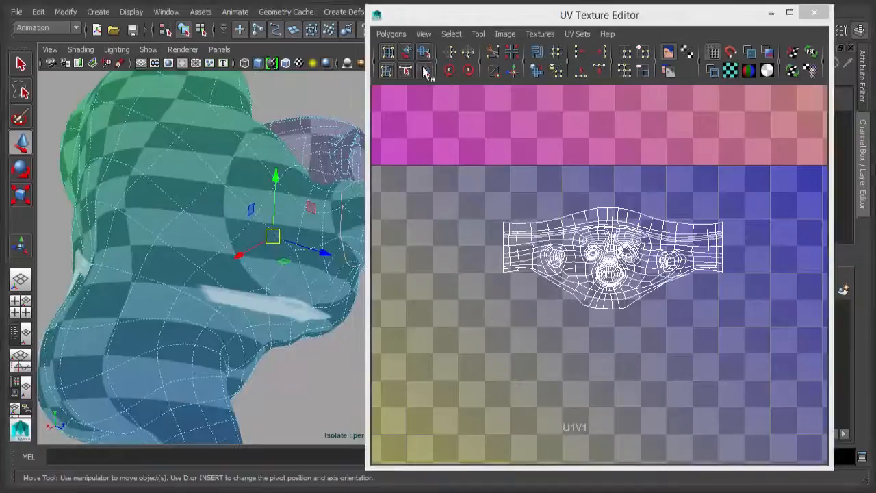
click(393, 34)
click(394, 369)
Step: Select the edge loop around the character's right wrist and cut its UV edges to separate the hand
mouse_move(280, 221)
alt+mouse_down()
mouse_move(225, 239)
mouse_move(290, 270)
mouse_move(282, 297)
mouse_move(245, 215)
mouse_move(248, 230)
mouse_move(272, 236)
mouse_move(293, 214)
alt+mouse_up()
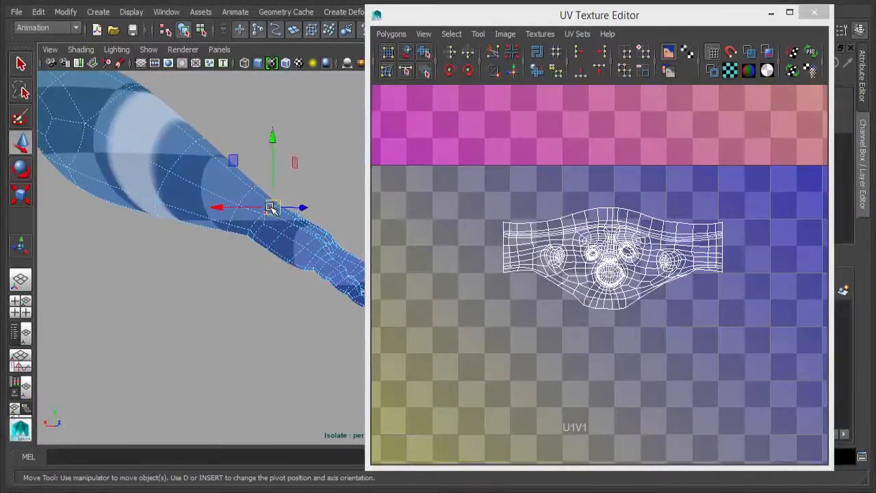
alt+drag(251, 219, 307, 322)
alt+middle_drag(306, 322, 172, 270)
alt+right_drag(172, 270, 217, 278)
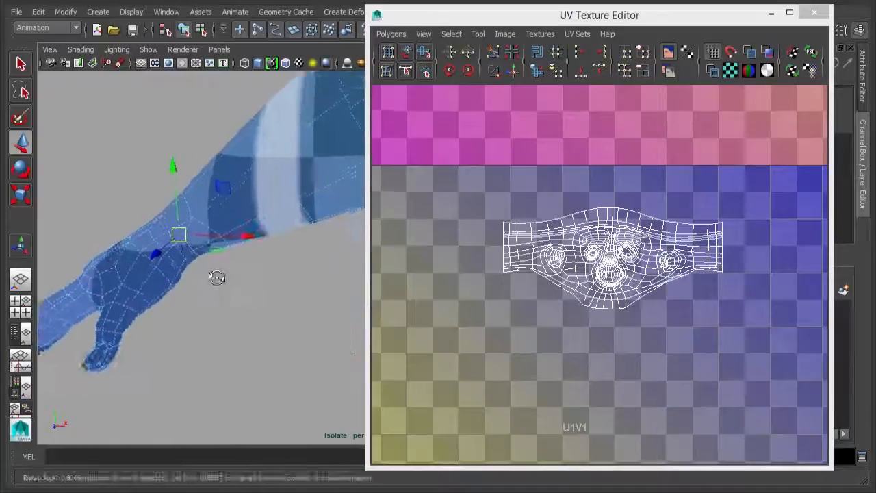
alt+middle_drag(217, 278, 301, 296)
alt+right_drag(229, 279, 272, 278)
alt+middle_drag(257, 284, 285, 276)
alt+right_drag(285, 275, 279, 270)
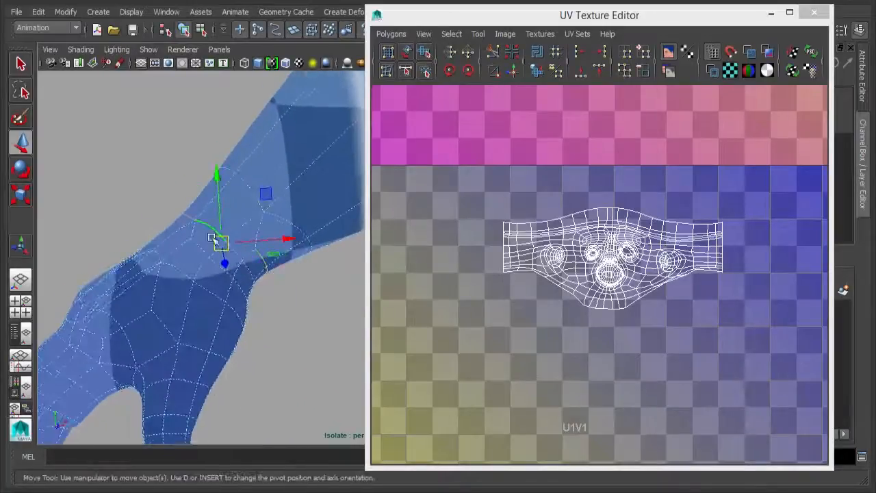
click(391, 35)
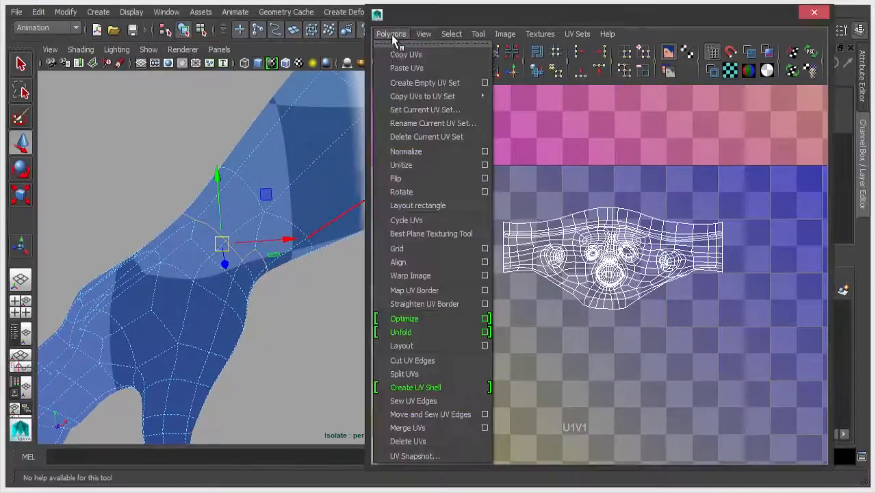
click(409, 359)
Step: Select the edge loop around the character's left wrist and cut its UV edges to separate the hand
mouse_move(166, 246)
alt+mouse_down()
mouse_move(297, 236)
mouse_move(464, 191)
mouse_move(374, 222)
alt+mouse_up()
alt+middle_drag(244, 220, 274, 237)
alt+drag(274, 237, 254, 240)
alt+right_drag(254, 240, 296, 223)
alt+middle_drag(296, 223, 311, 259)
scroll(299, 211, up, 2)
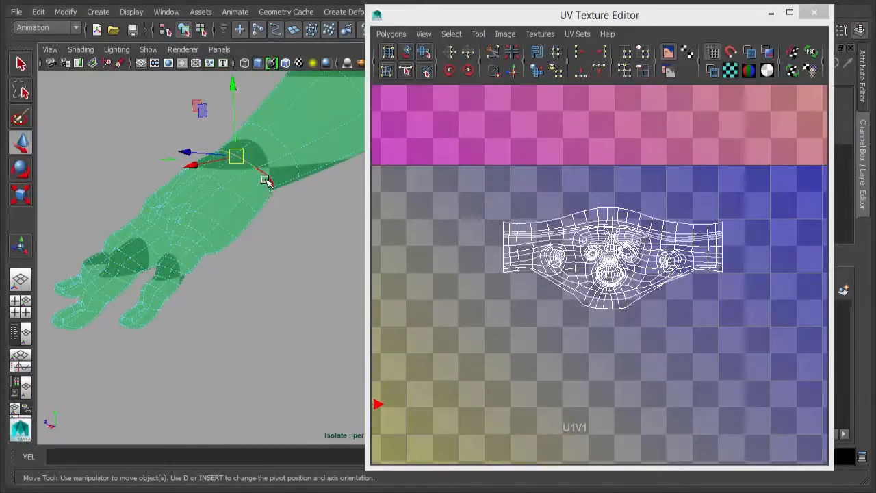
key(f)
alt+right_drag(282, 282, 260, 270)
alt+drag(203, 270, 439, 274)
alt+middle_drag(286, 269, 255, 256)
alt+right_drag(255, 256, 269, 257)
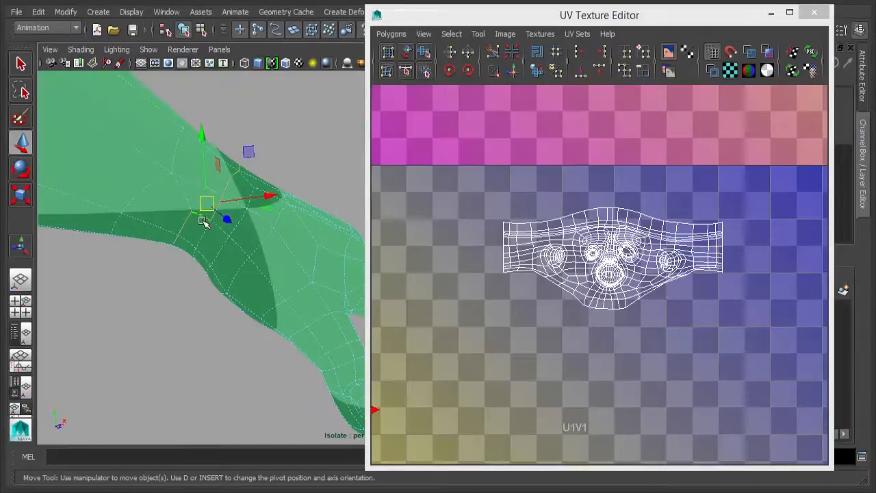
click(391, 33)
click(411, 360)
Step: Select the edge loop around the top of the character's left leg at the hip
alt+drag(262, 258, 191, 234)
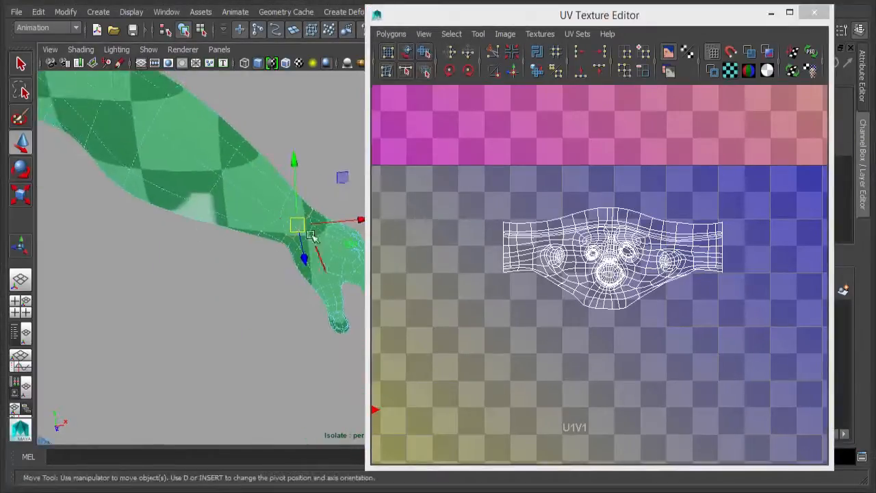
alt+right_drag(273, 296, 137, 270)
alt+drag(205, 305, 281, 356)
alt+right_drag(280, 322, 495, 304)
alt+drag(233, 356, 272, 421)
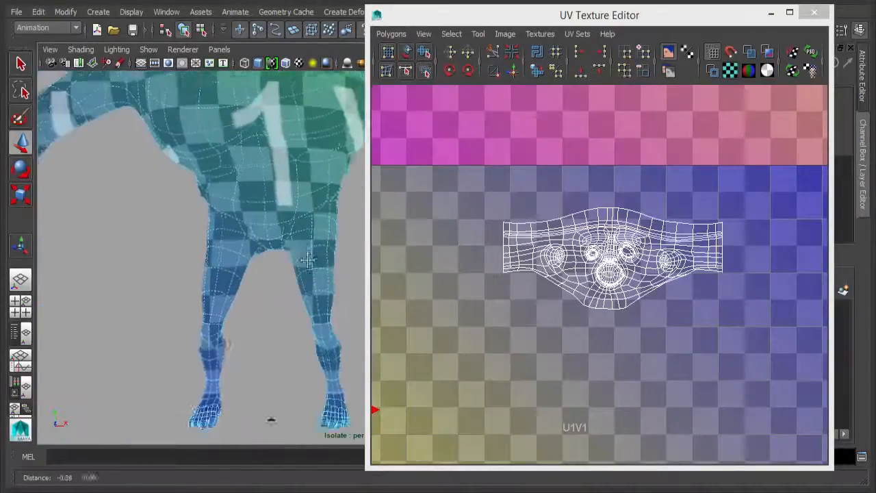
alt+right_drag(272, 421, 253, 278)
alt+drag(253, 278, 256, 237)
alt+right_drag(280, 241, 486, 248)
alt+middle_drag(250, 257, 309, 232)
alt+drag(309, 233, 283, 205)
alt+middle_drag(283, 205, 197, 180)
alt+right_drag(196, 180, 271, 224)
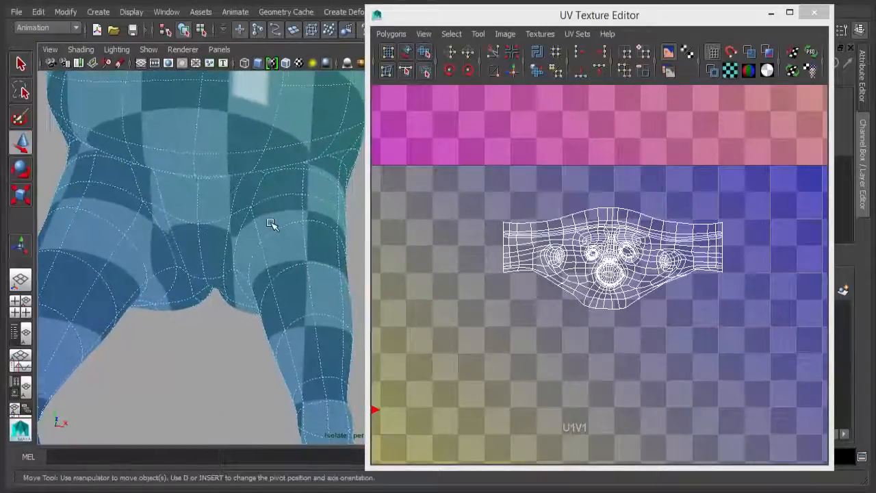
alt+middle_drag(247, 230, 281, 228)
alt+drag(281, 228, 315, 191)
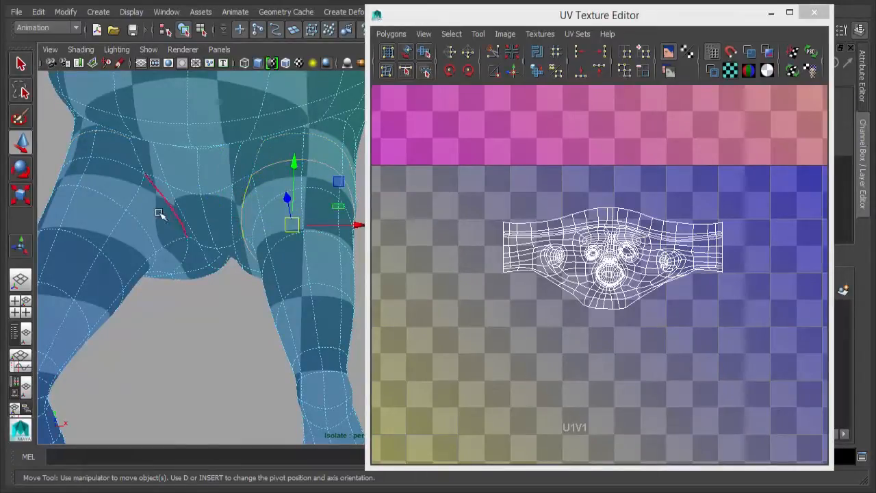
Step: Add the loop around the right leg's top and the connecting edges between both loops, and cut the UVs along them
alt+drag(137, 186, 263, 247)
alt+middle_drag(237, 244, 236, 259)
alt+drag(235, 259, 254, 255)
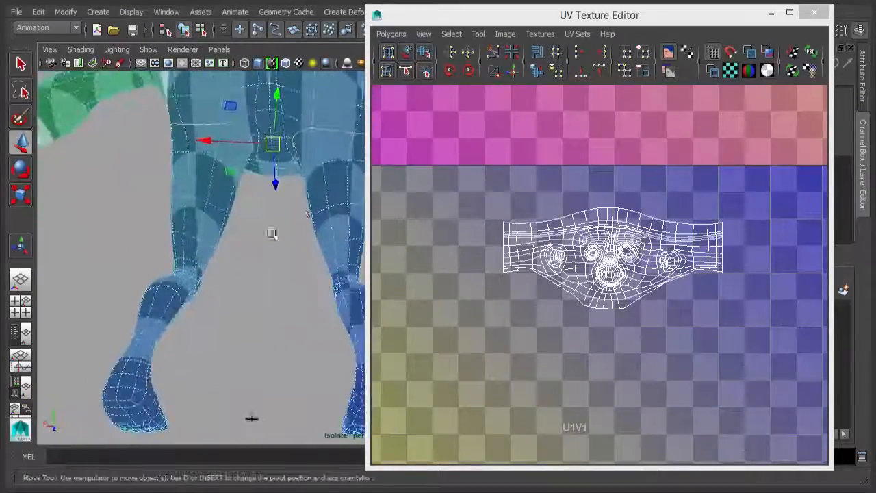
alt+drag(171, 201, 168, 246)
alt+middle_drag(169, 246, 200, 369)
alt+right_drag(201, 315, 253, 242)
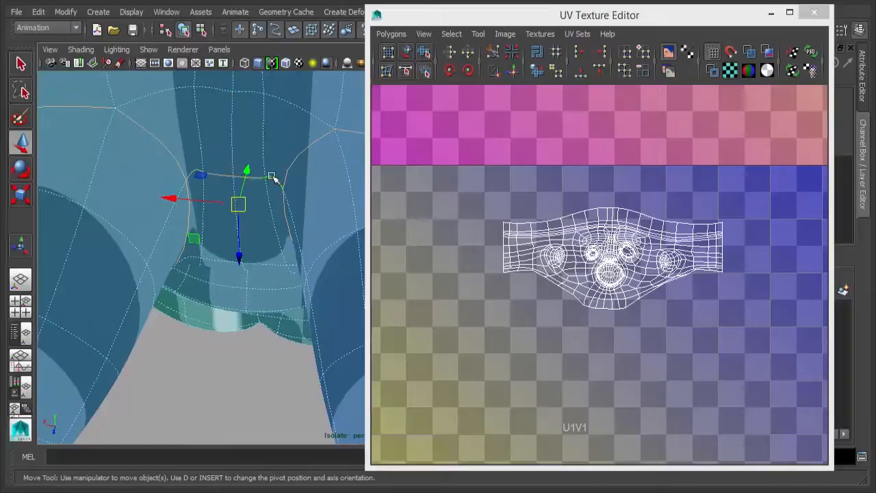
click(391, 33)
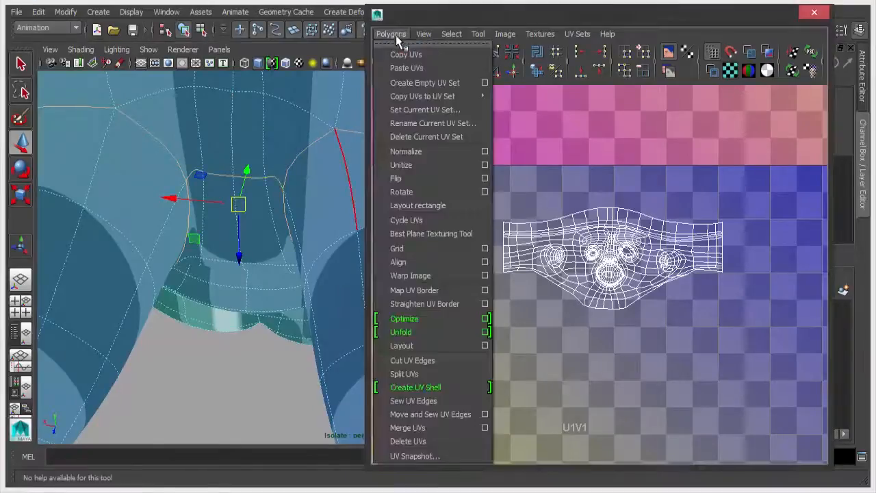
click(404, 363)
Step: Select the vertical edge loop running from the right armpit down the side of the torso and leg
alt+drag(286, 202, 297, 231)
alt+right_drag(297, 231, 162, 209)
alt+drag(266, 295, 327, 321)
alt+middle_drag(327, 337, 295, 271)
alt+drag(248, 292, 324, 205)
alt+right_drag(324, 205, 241, 208)
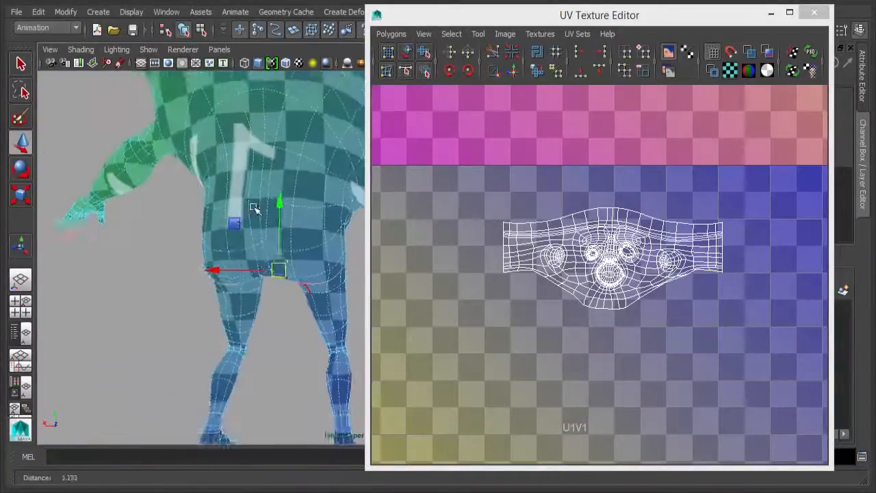
alt+middle_drag(289, 75, 247, 141)
alt+drag(251, 154, 259, 241)
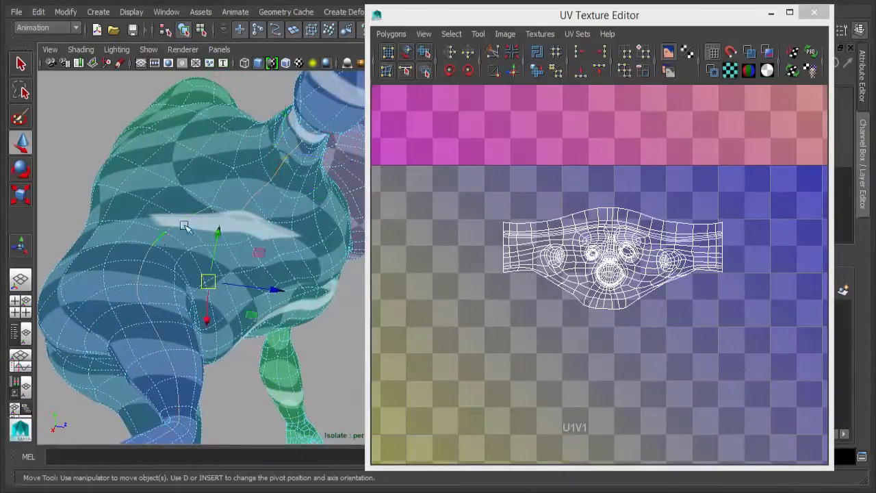
Step: Remove the right leg's edges from the side seam selection, keeping the torso part
alt+drag(287, 314, 332, 273)
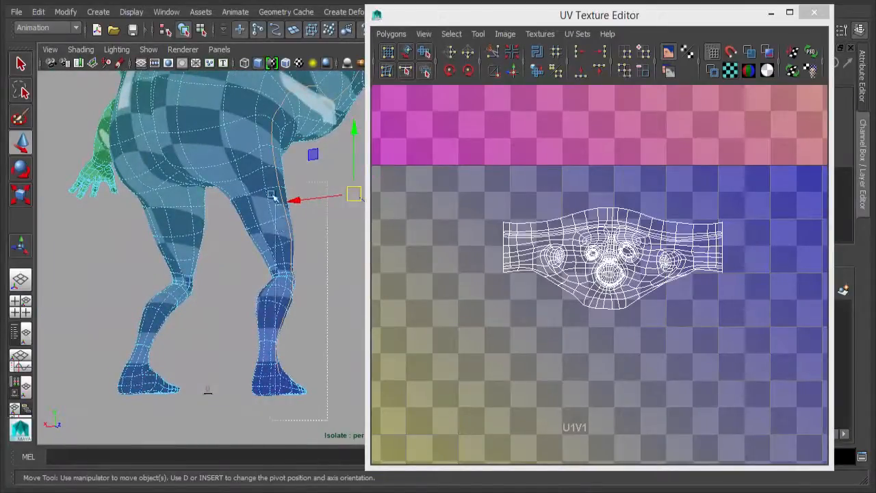
alt+drag(198, 314, 304, 324)
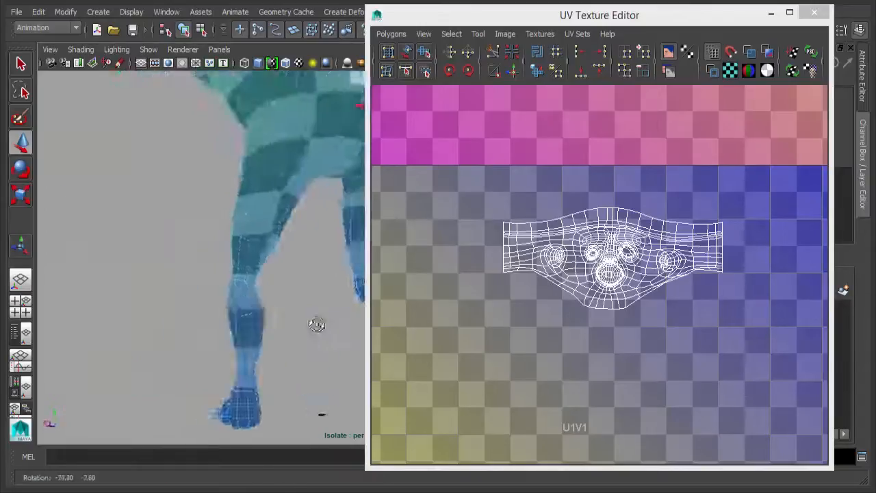
alt+middle_drag(303, 324, 167, 388)
alt+drag(239, 276, 259, 280)
alt+middle_drag(258, 280, 241, 329)
alt+right_drag(241, 329, 213, 322)
alt+drag(246, 254, 287, 233)
alt+drag(203, 242, 436, 250)
alt+middle_drag(319, 252, 119, 223)
Step: Remove the right arm's edges from the side seam selection
alt+drag(202, 253, 228, 219)
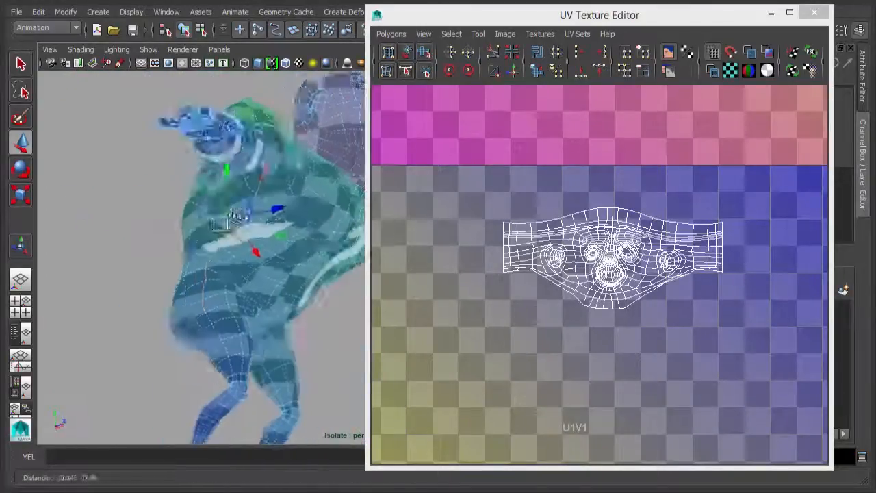
alt+right_drag(228, 219, 293, 221)
alt+drag(293, 221, 336, 215)
alt+middle_drag(336, 215, 137, 300)
alt+drag(177, 275, 262, 272)
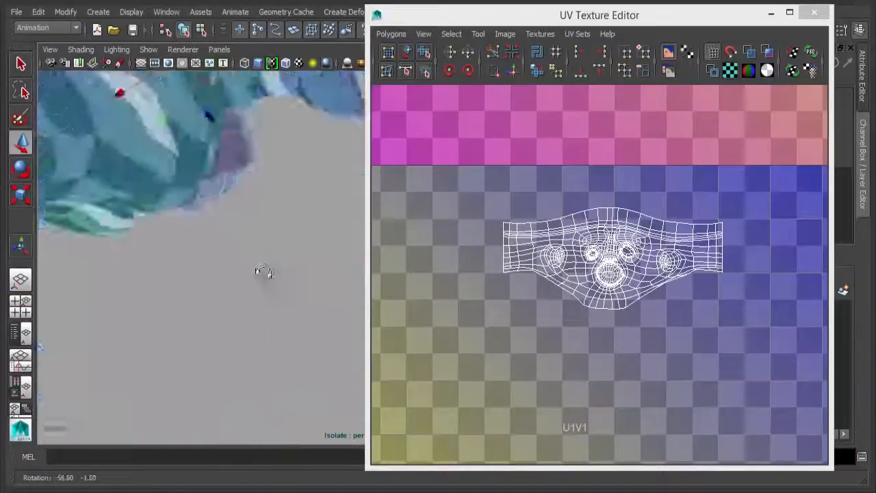
alt+middle_drag(262, 272, 155, 330)
alt+drag(225, 307, 241, 306)
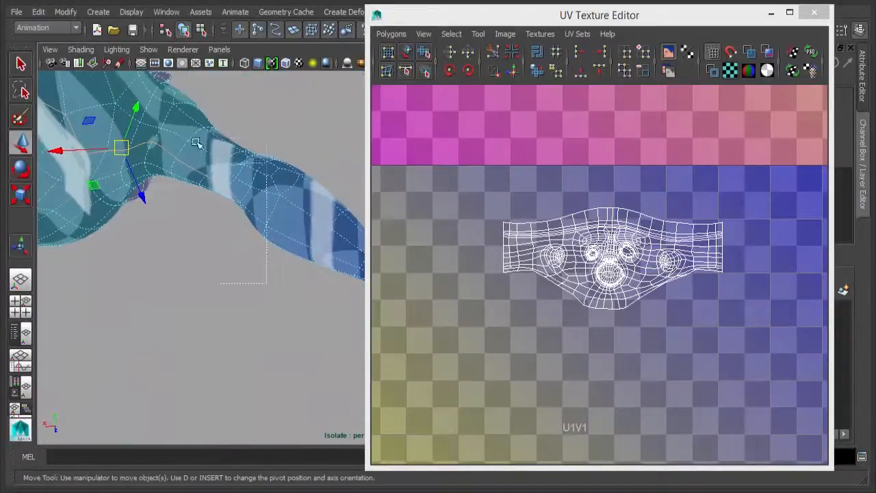
Step: Add the matching vertical edge loop along the left arm and left side of the torso to the selection
alt+drag(299, 245, 169, 251)
alt+middle_drag(169, 252, 88, 230)
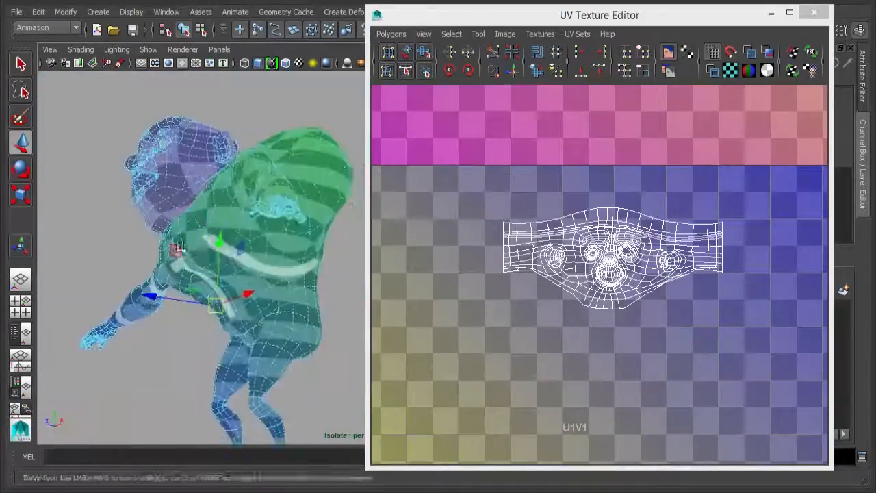
alt+drag(89, 230, 172, 232)
alt+right_drag(172, 232, 297, 274)
alt+middle_drag(233, 188, 330, 201)
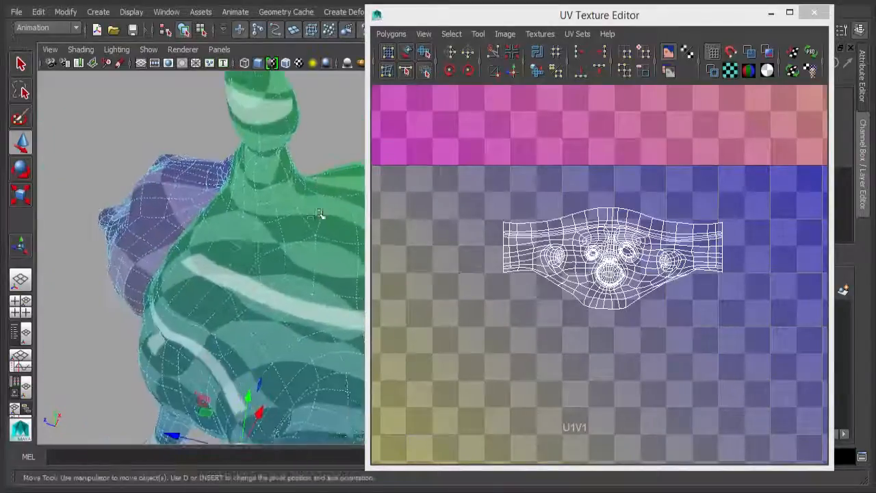
alt+drag(330, 202, 316, 201)
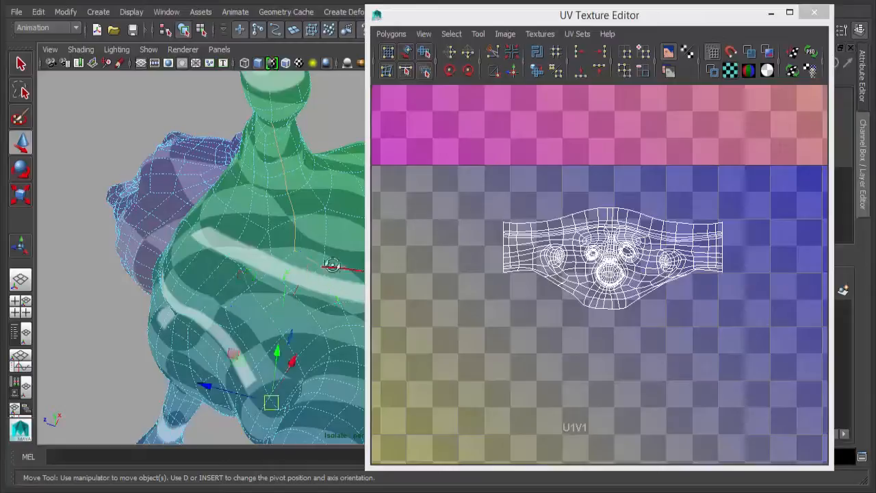
Step: Remove the left leg's edges from the side seam selection
alt+right_drag(332, 265, 155, 239)
alt+middle_drag(240, 295, 179, 168)
alt+drag(297, 239, 223, 274)
alt+middle_drag(223, 274, 317, 319)
alt+right_drag(317, 319, 238, 352)
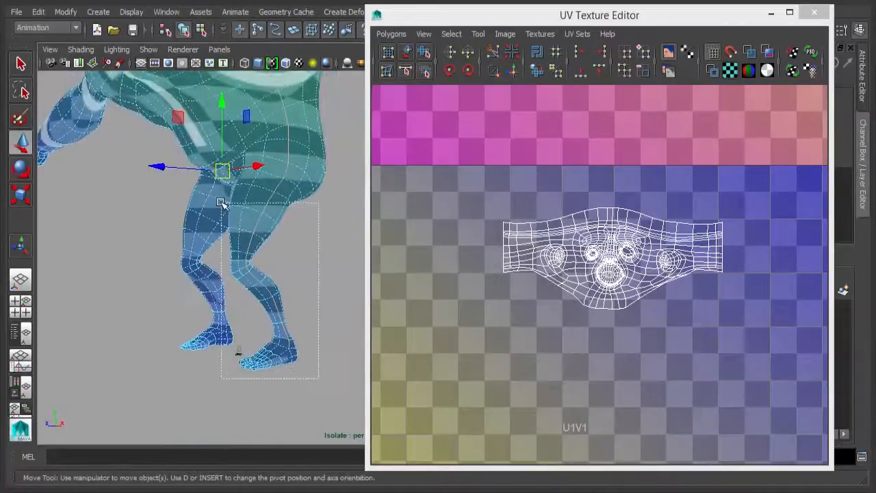
alt+drag(110, 251, 204, 269)
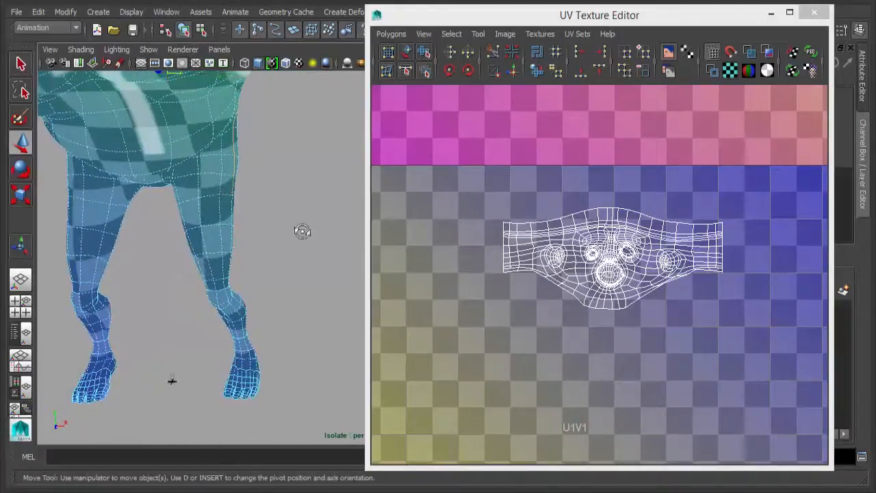
Step: Remove the left arm's edges from the side seam selection and cut the UV edges along both sides of the torso
alt+drag(302, 237, 260, 148)
alt+middle_drag(260, 149, 283, 290)
alt+drag(283, 290, 223, 187)
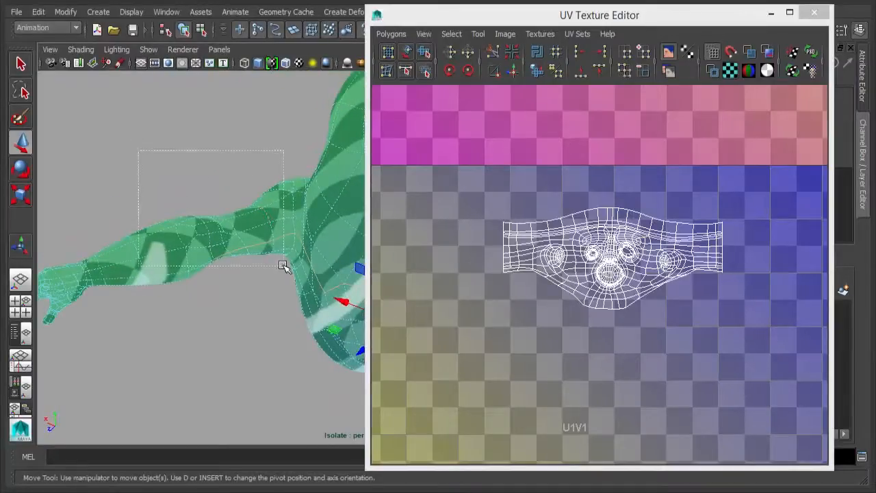
click(395, 36)
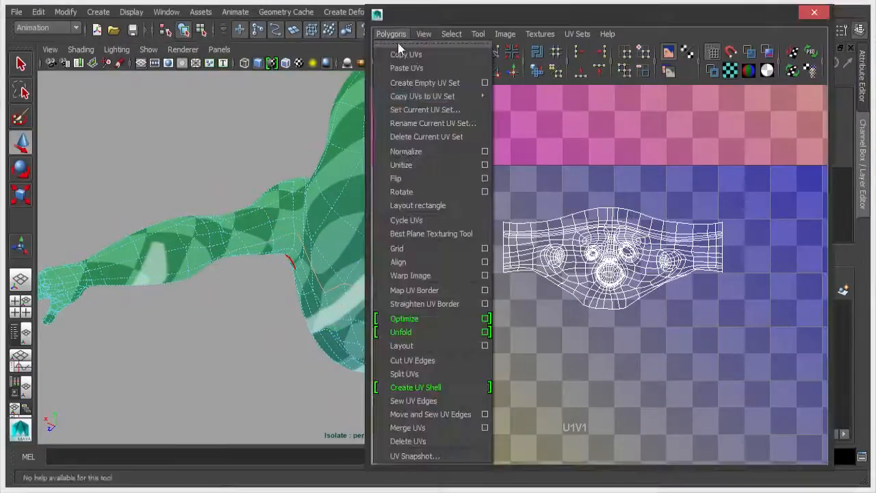
click(434, 372)
Step: Select all of the body's UVs, excluding the face shell, and unfold them with the Unfold3D method
alt+drag(137, 247, 231, 278)
alt+drag(300, 254, 236, 293)
alt+right_drag(305, 351, 205, 325)
alt+middle_drag(221, 285, 244, 262)
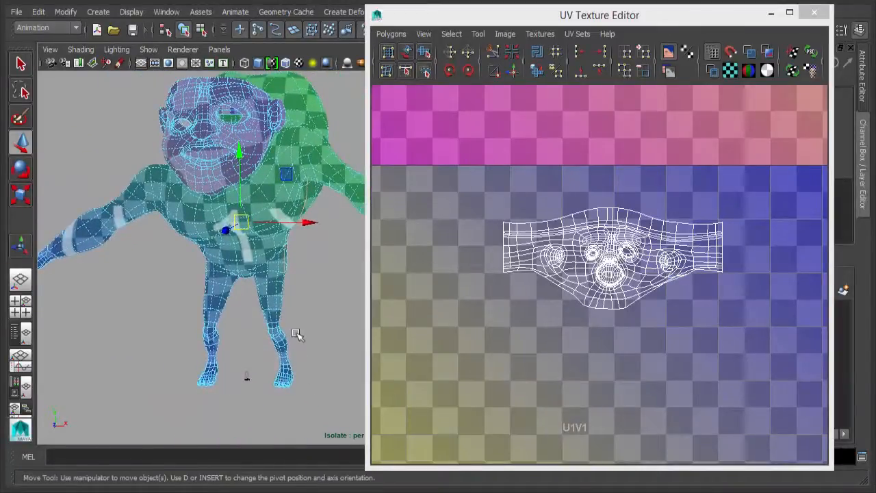
right_drag(308, 180, 360, 158)
alt+middle_drag(674, 156, 680, 151)
alt+right_drag(680, 150, 569, 223)
drag(416, 135, 648, 400)
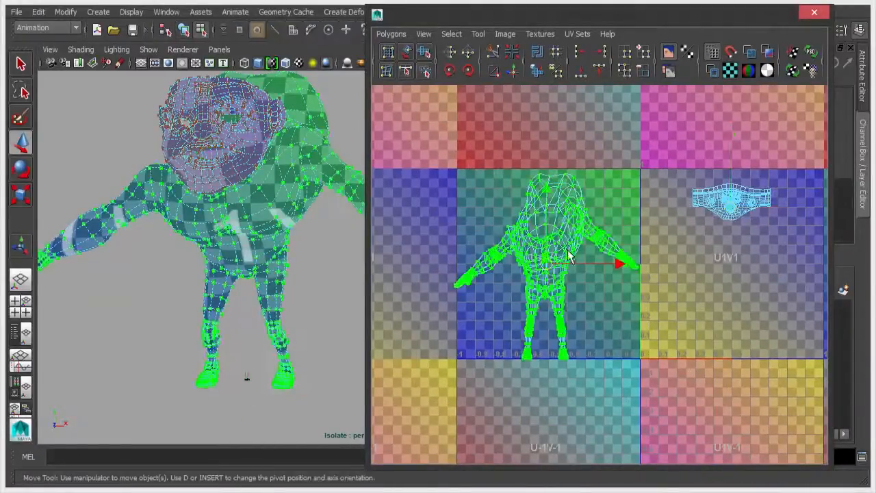
alt+middle_drag(561, 243, 541, 248)
key(1)
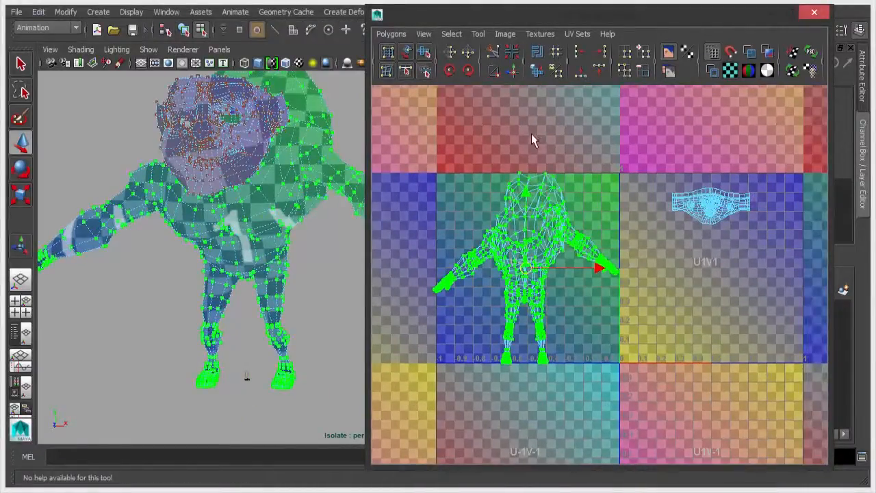
shift+click(538, 74)
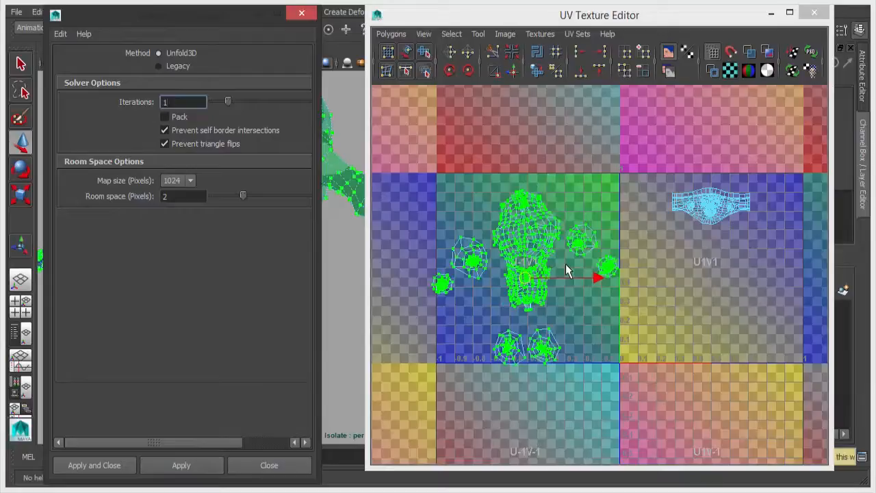
Step: Examine the unfolded torso, arm, hand and leg shells and close the unfold options
scroll(503, 323, up, 5)
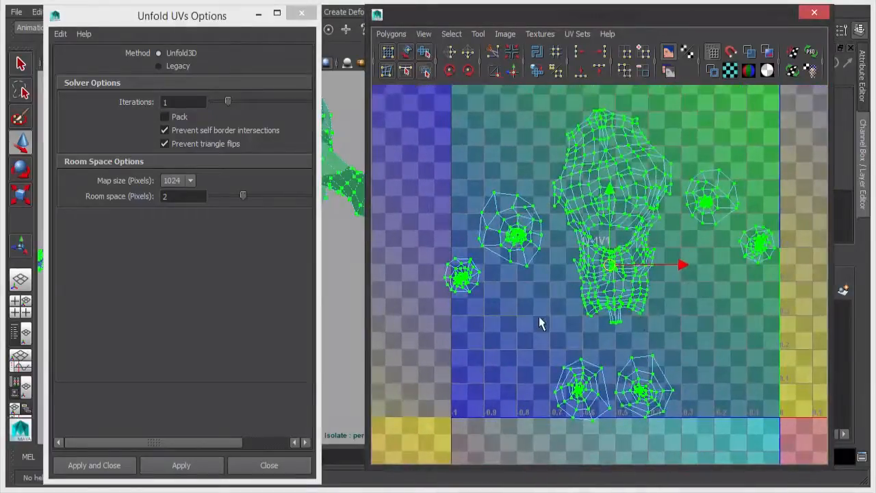
click(541, 325)
scroll(613, 147, up, 2)
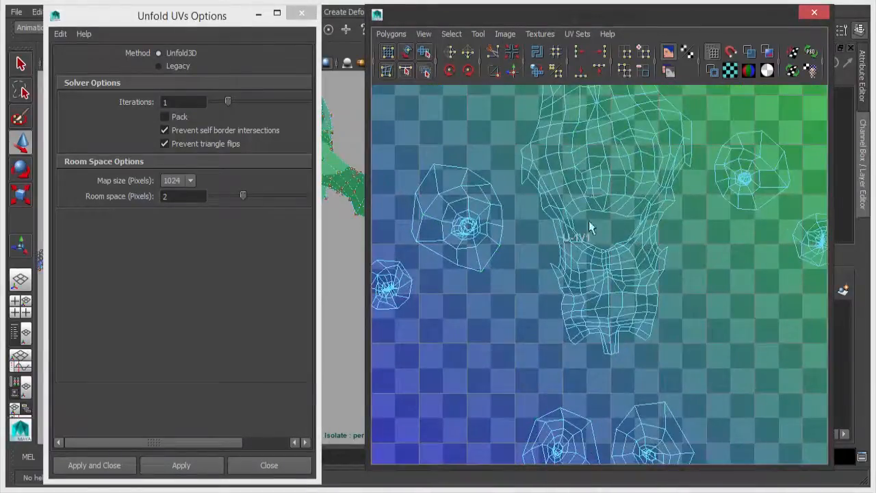
scroll(698, 306, down, 3)
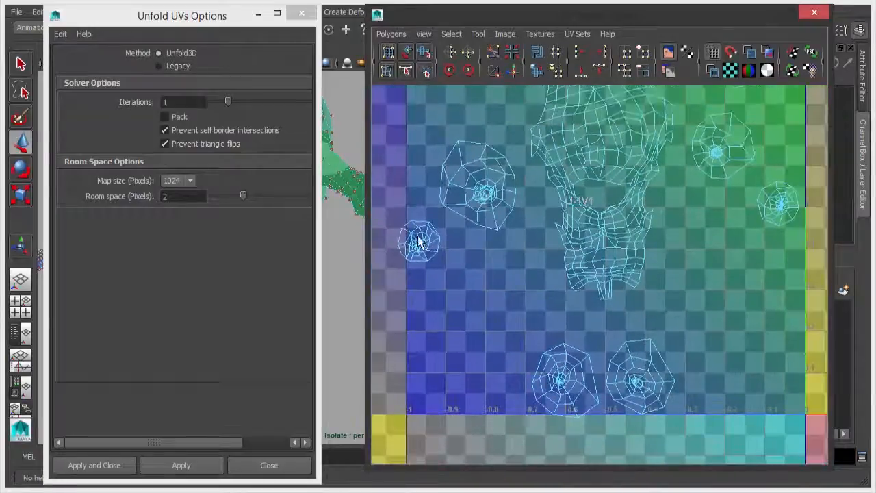
scroll(726, 214, down, 2)
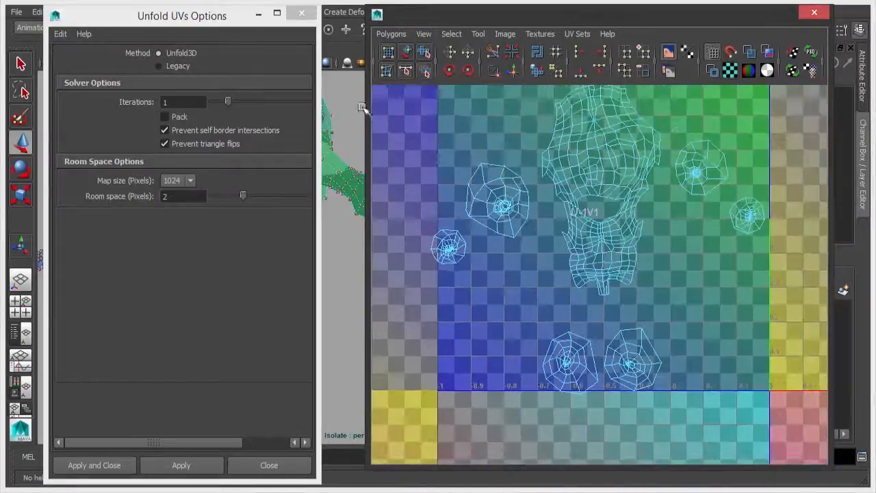
click(302, 15)
Step: Select the lengthwise edge loops running along the underside of both arms
scroll(557, 359, up, 5)
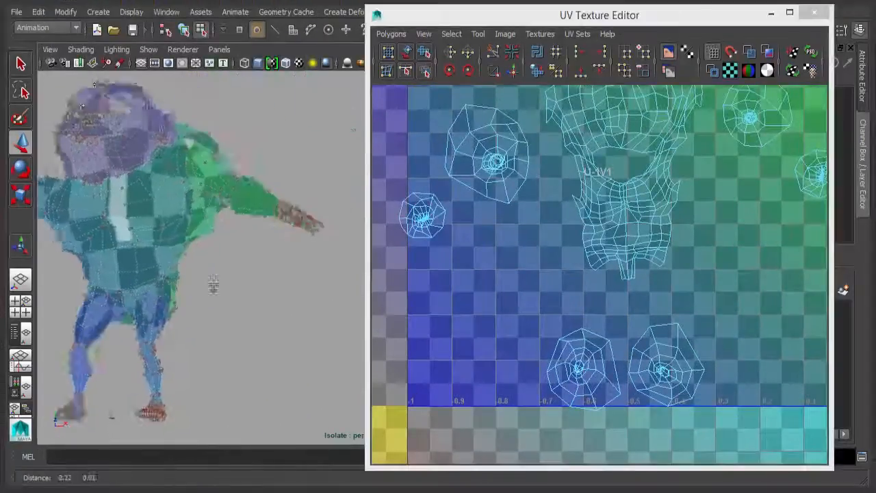
scroll(214, 286, up, 3)
mouse_move(198, 265)
alt+middle_down()
mouse_move(313, 295)
mouse_move(199, 267)
alt+middle_up()
scroll(293, 285, up, 3)
click(253, 207)
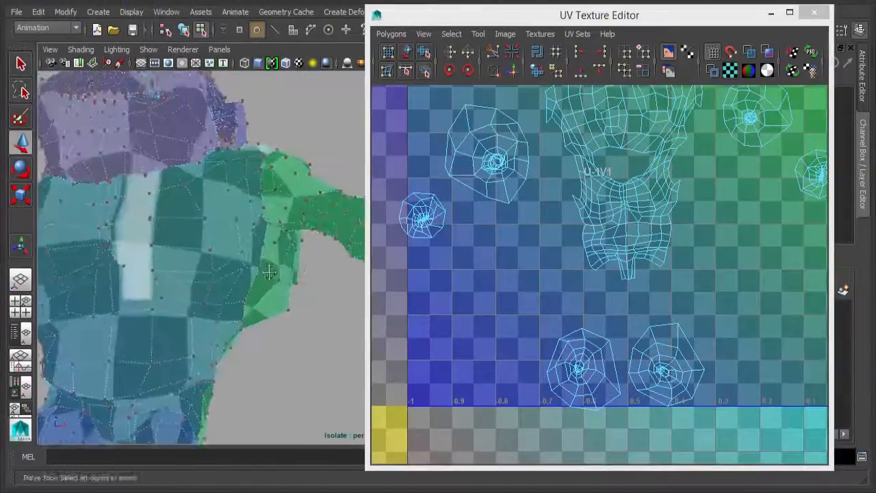
alt+drag(267, 287, 252, 247)
right_click(242, 237)
right_drag(242, 238, 242, 204)
click(229, 241)
alt+drag(227, 248, 301, 250)
shift+click(191, 178)
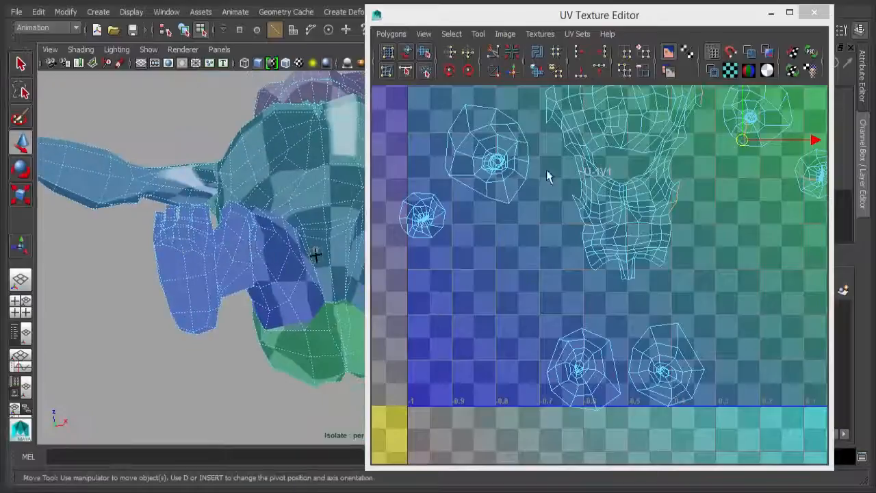
click(772, 13)
alt+drag(425, 301, 394, 300)
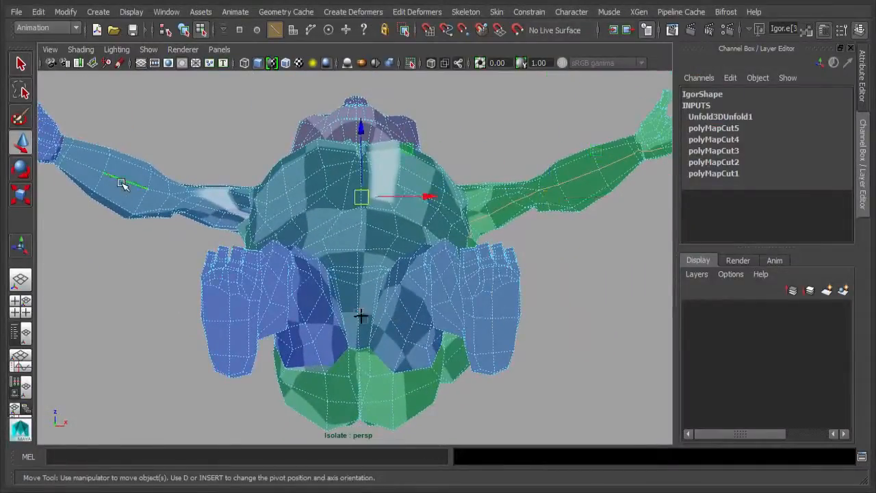
alt+drag(594, 269, 552, 150)
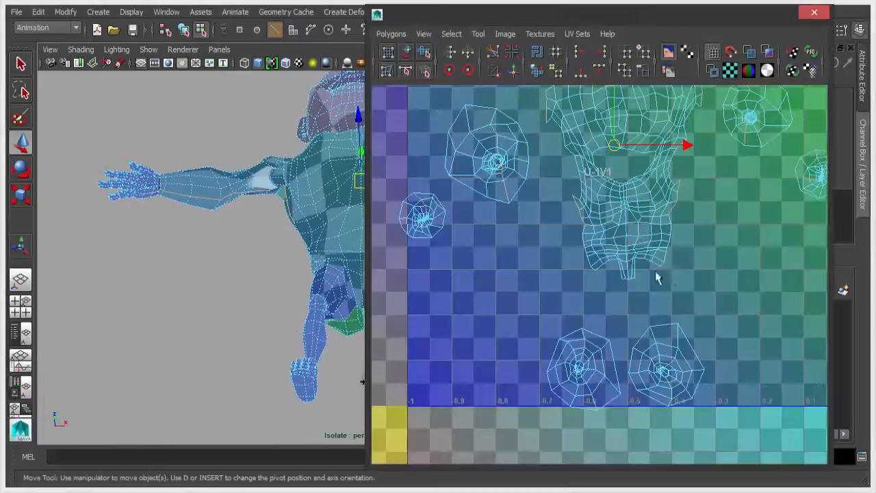
Step: Remove the right hand's edges from the arm seam selection, keeping the loop from the wrist to the shoulder
alt+right_drag(706, 325, 634, 280)
right_drag(624, 250, 567, 261)
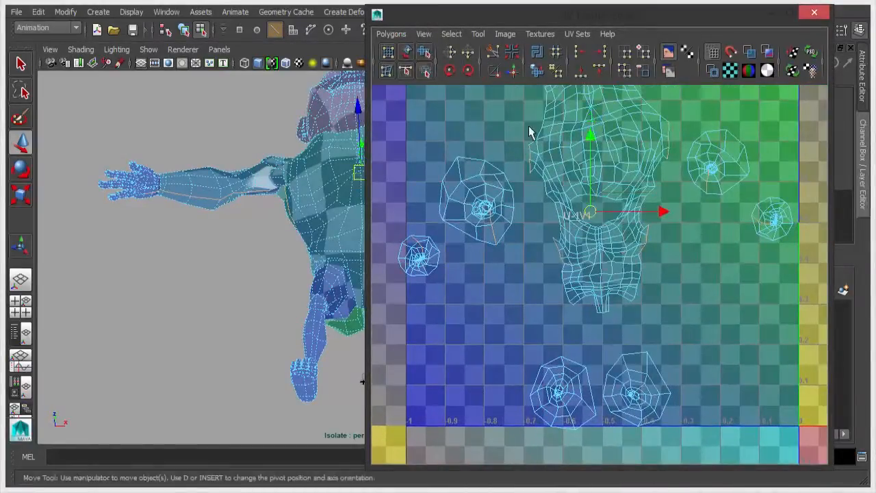
alt+middle_drag(689, 238, 672, 245)
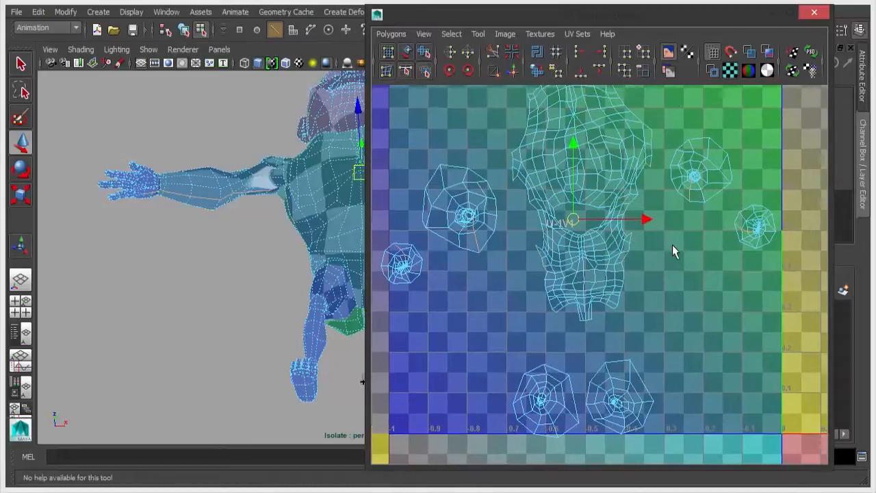
alt+drag(159, 254, 165, 244)
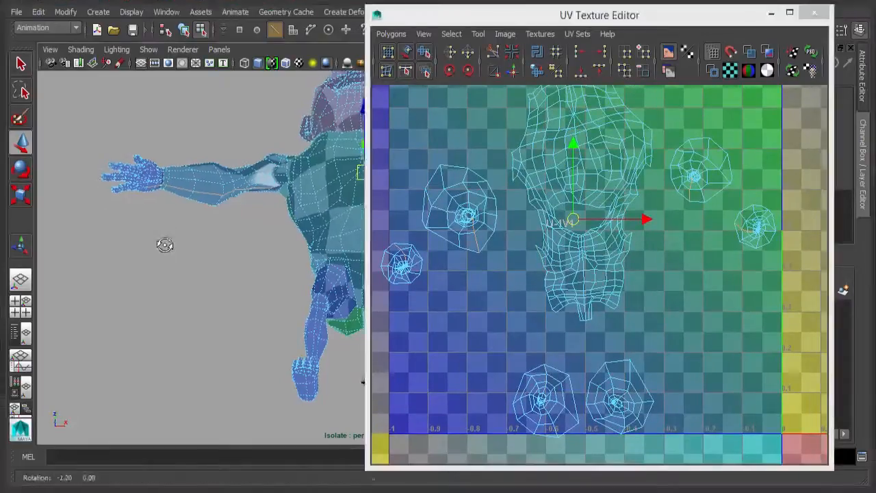
alt+middle_drag(171, 243, 278, 309)
scroll(199, 286, up, 3)
alt+middle_drag(255, 281, 347, 274)
scroll(346, 274, up, 2)
alt+right_drag(717, 318, 205, 198)
mouse_move(685, 297)
alt+right_down()
mouse_move(406, 245)
mouse_move(681, 294)
alt+right_up()
alt+middle_drag(498, 279, 602, 280)
alt+right_drag(602, 280, 696, 282)
alt+middle_drag(448, 258, 484, 271)
alt+right_drag(483, 271, 846, 307)
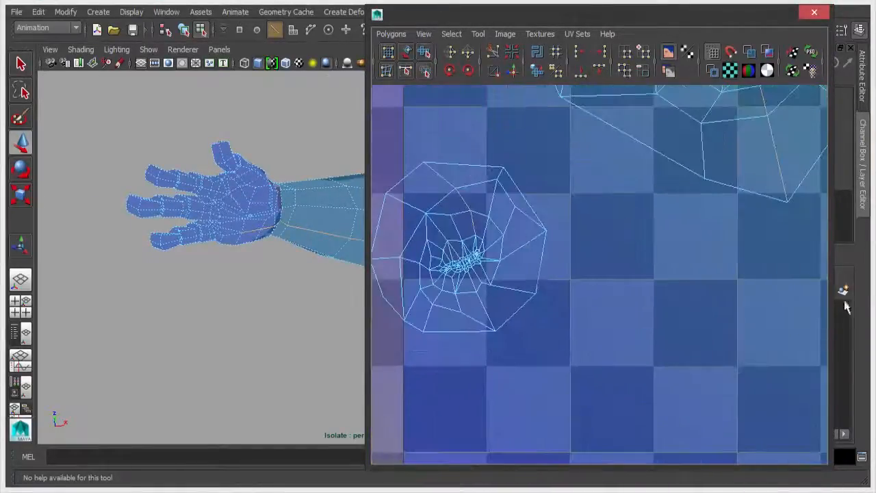
alt+drag(231, 256, 186, 307)
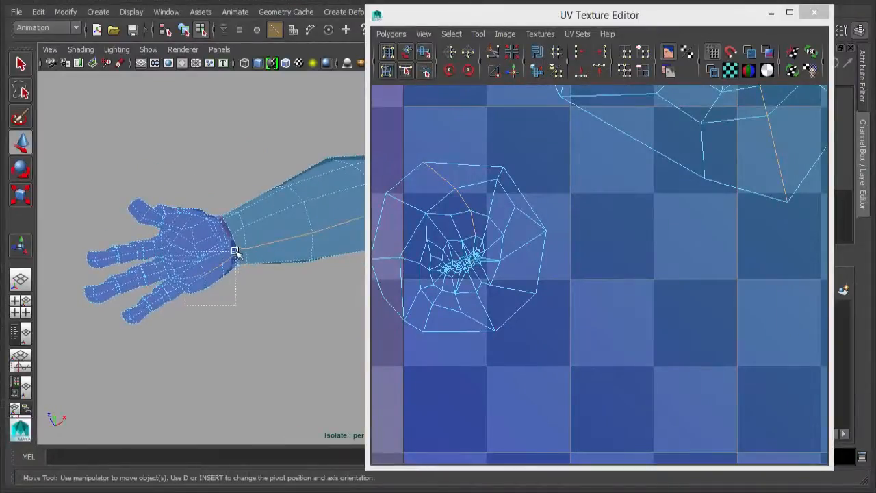
Step: Remove the left hand's edges from the arm seam selection, ending the seam at the wrist
alt+right_drag(688, 308, 626, 287)
alt+middle_drag(780, 130, 507, 295)
scroll(212, 283, up, 10)
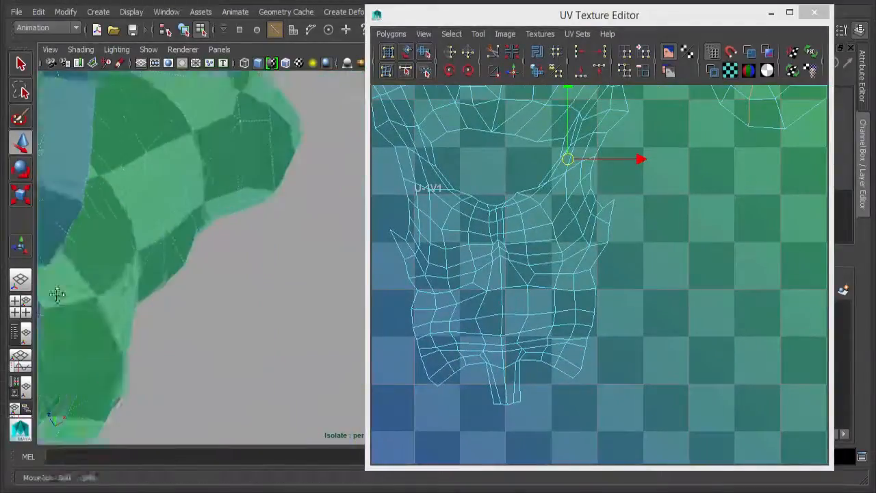
alt+middle_drag(50, 315, 82, 328)
alt+middle_drag(37, 281, 198, 438)
alt+drag(165, 227, 303, 258)
alt+middle_drag(303, 258, 247, 299)
alt+drag(248, 299, 321, 303)
scroll(308, 299, up, 5)
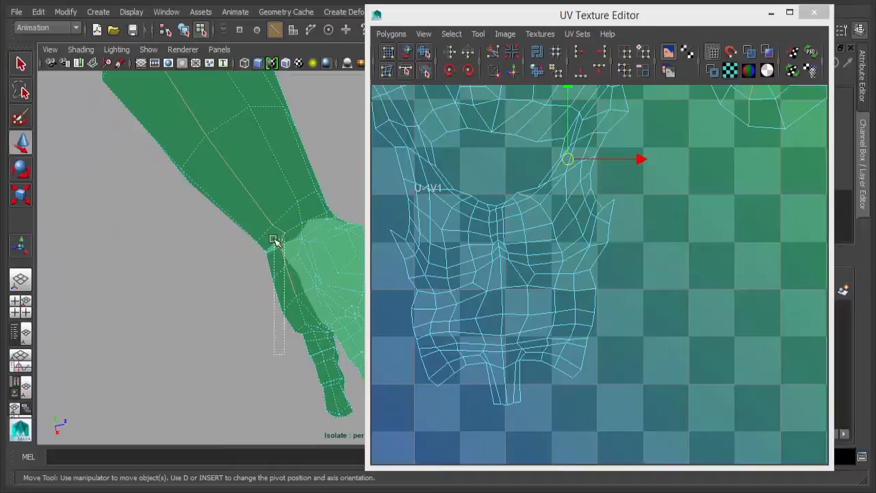
alt+drag(319, 243, 297, 267)
Step: Cut the UV edges along the selected underside seams of both arms
scroll(297, 267, down, 5)
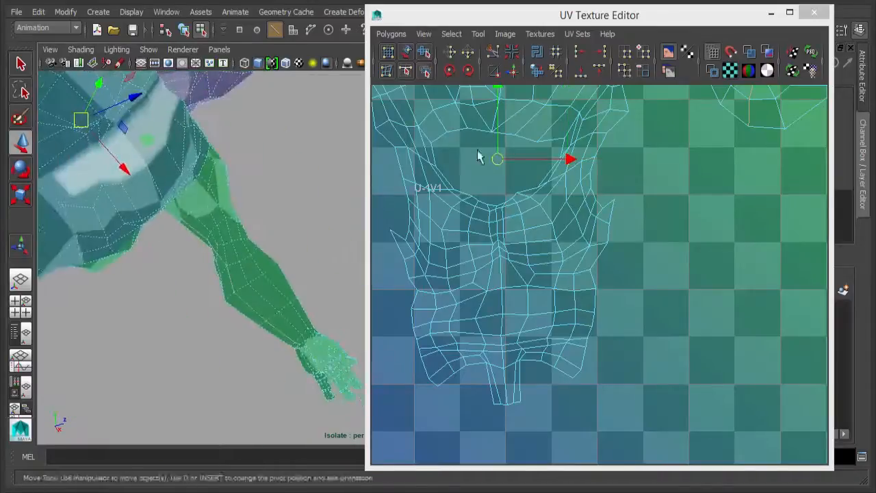
click(397, 36)
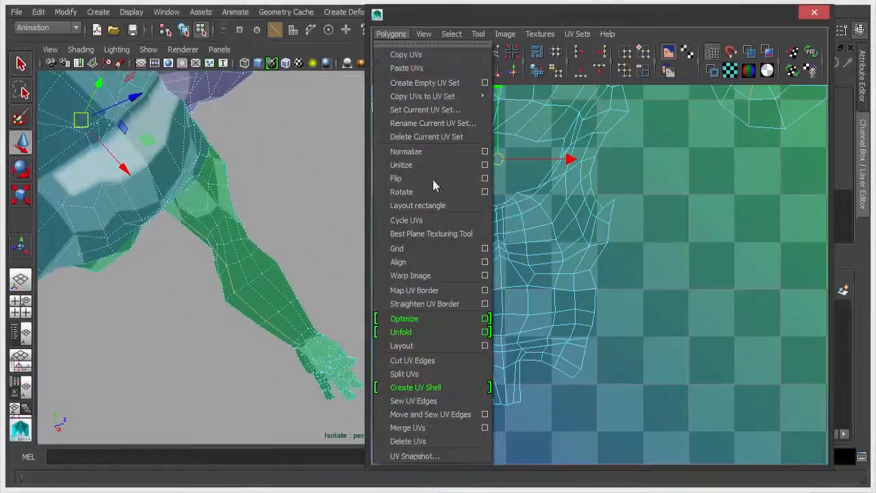
click(442, 362)
Step: Select the edge loop running along the inner side of both legs and through the crotch
alt+drag(267, 280, 178, 276)
alt+right_drag(178, 275, 109, 275)
alt+middle_drag(263, 431, 301, 383)
alt+right_drag(127, 288, 196, 278)
alt+middle_drag(217, 364, 244, 256)
mouse_move(244, 255)
alt+mouse_down()
mouse_move(258, 263)
mouse_move(256, 251)
alt+mouse_up()
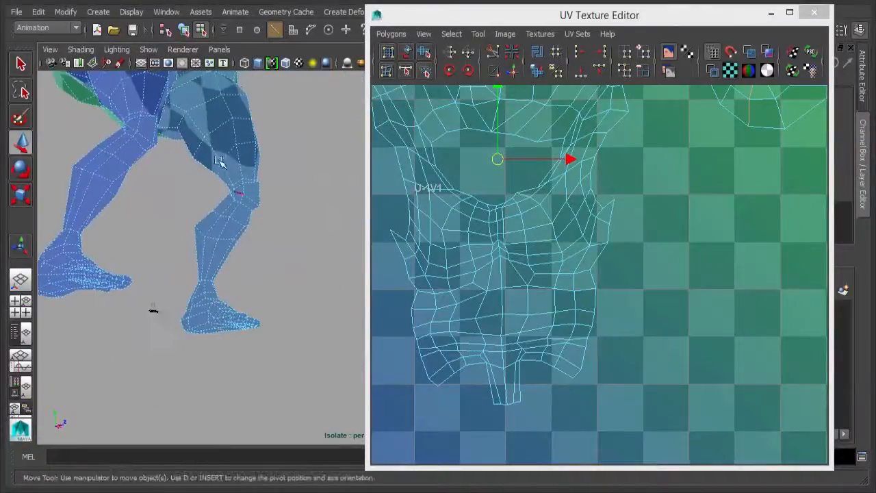
double_click(213, 154)
alt+drag(216, 167, 171, 238)
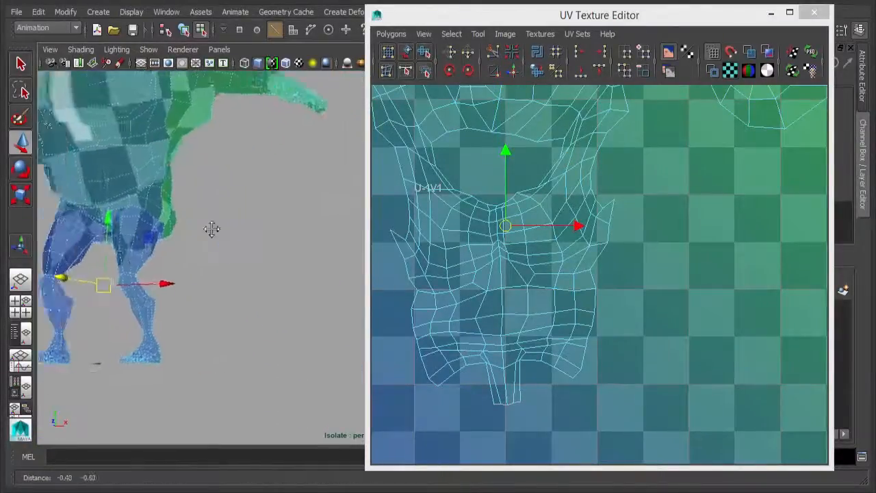
Step: Turn on the smooth mesh preview and remove the crotch edges between the legs from the inner leg seam selection
alt+middle_drag(212, 228, 329, 219)
alt+right_drag(295, 279, 332, 280)
alt+drag(205, 349, 346, 180)
alt+middle_drag(236, 275, 336, 264)
alt+right_drag(329, 288, 410, 288)
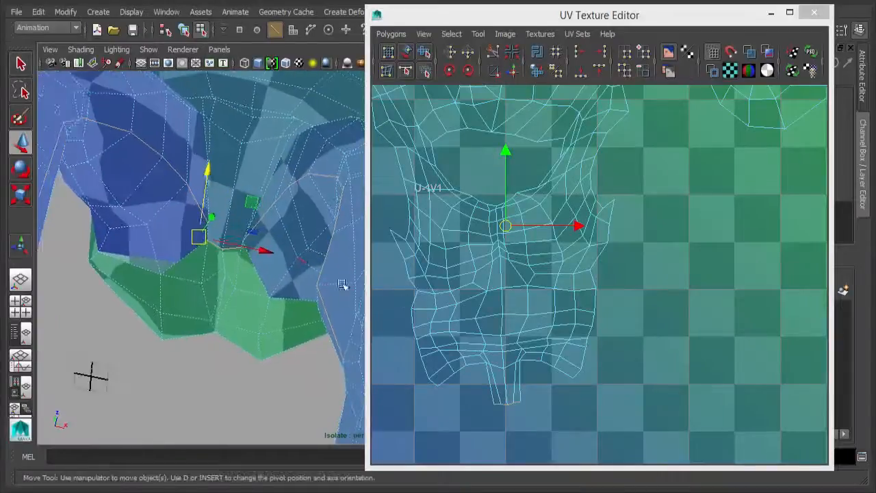
key(3)
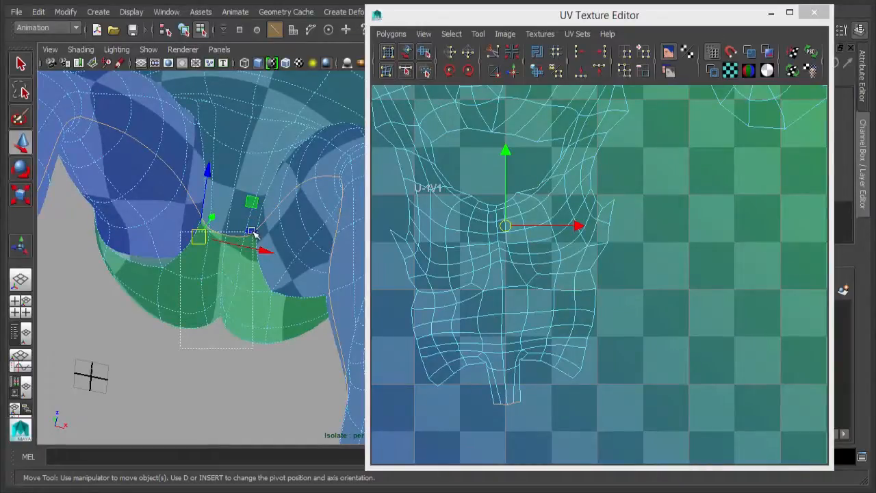
drag(252, 233, 248, 231)
alt+drag(275, 336, 270, 353)
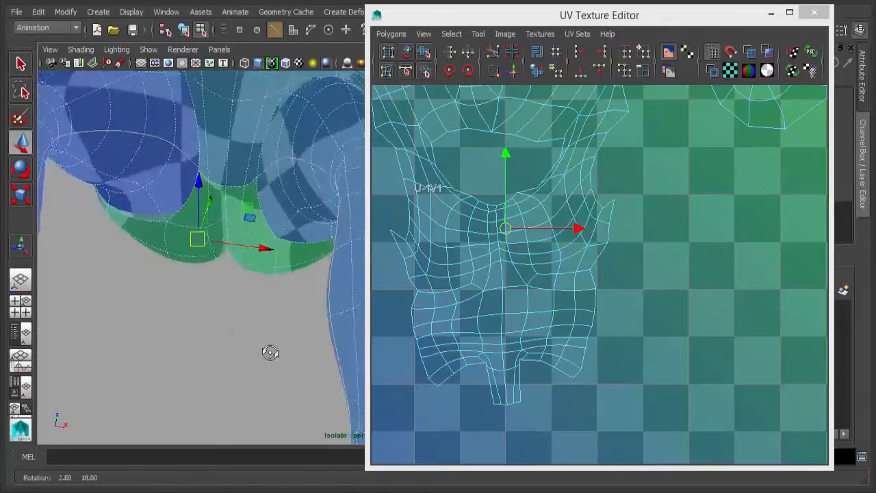
Step: Cut the UV edges along the selected inner seams of both legs
scroll(270, 353, down, 4)
alt+right_drag(757, 170, 205, 205)
alt+middle_drag(573, 277, 583, 280)
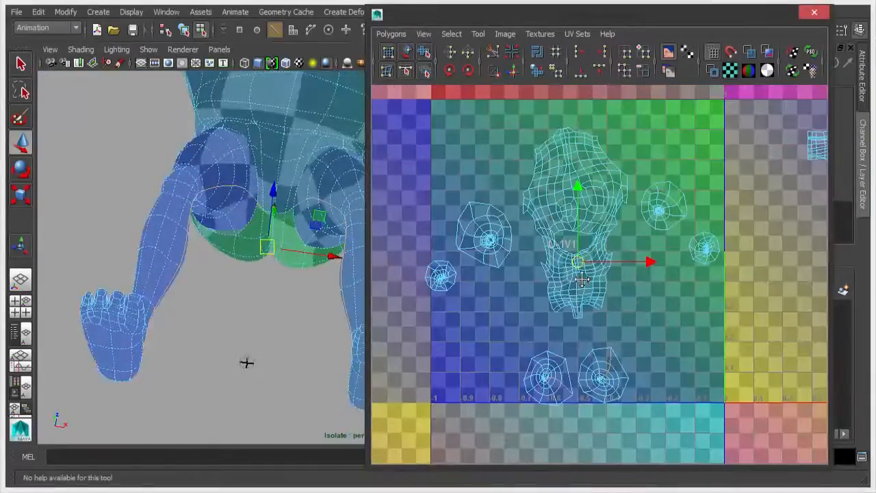
alt+middle_drag(684, 285, 647, 232)
click(399, 33)
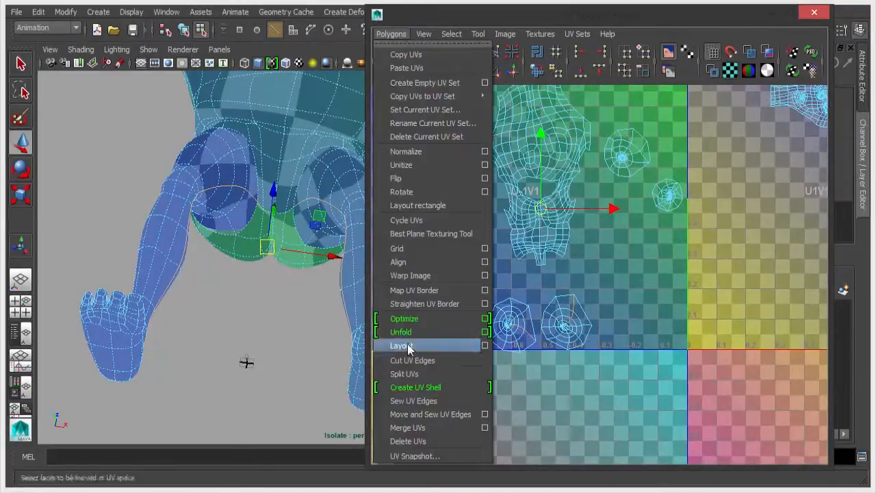
click(426, 360)
Step: Select all torso, arm, hand and leg UVs and unfold them again with the new limb seams
scroll(522, 361, down, 2)
right_drag(532, 321, 599, 323)
drag(669, 377, 669, 377)
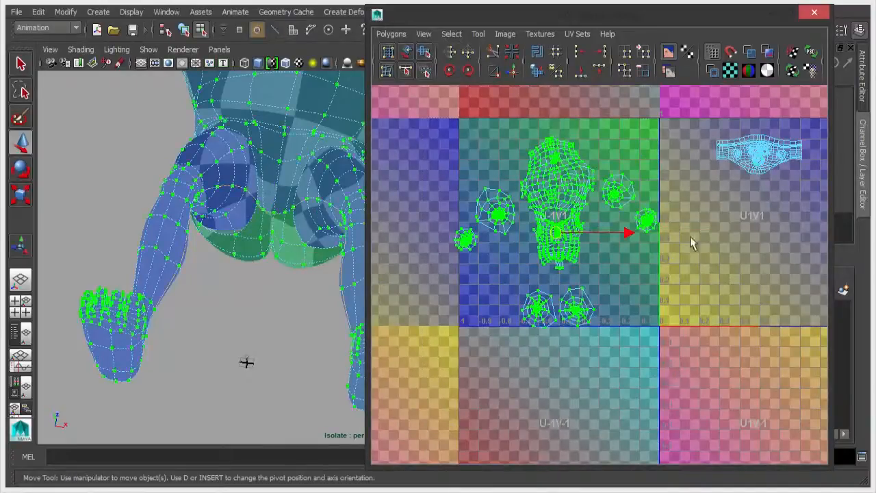
click(537, 71)
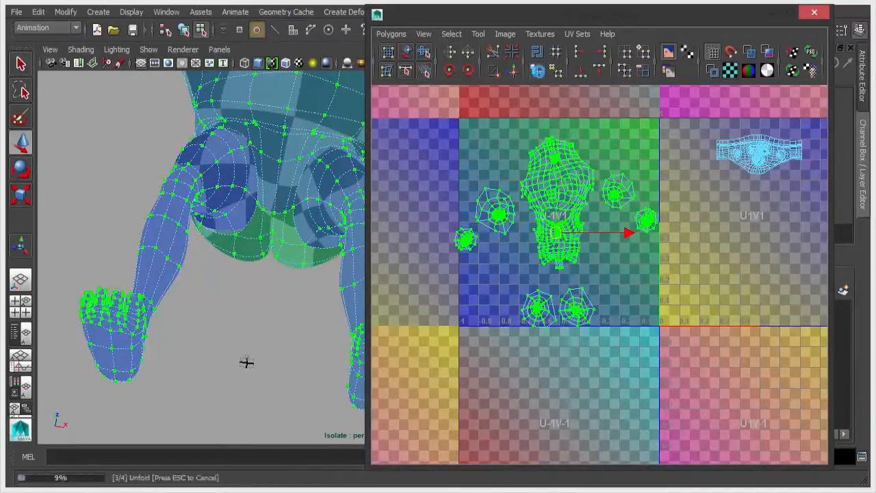
Step: Examine the newly unfolded leg and arm shells and compare them with the torso and hand shells
alt+middle_drag(491, 331, 517, 321)
alt+right_drag(517, 321, 849, 425)
alt+middle_drag(541, 452, 653, 330)
alt+right_drag(653, 329, 842, 329)
alt+middle_drag(460, 184, 703, 242)
alt+right_drag(705, 246, 785, 269)
alt+middle_drag(603, 184, 596, 259)
alt+right_drag(731, 329, 492, 288)
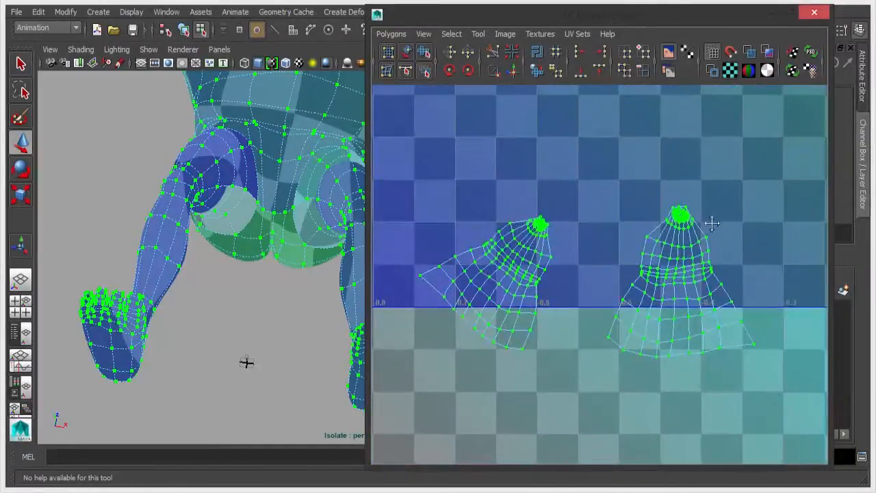
alt+middle_drag(712, 224, 701, 347)
alt+right_drag(701, 347, 421, 249)
alt+middle_drag(628, 195, 625, 290)
scroll(625, 290, up, 2)
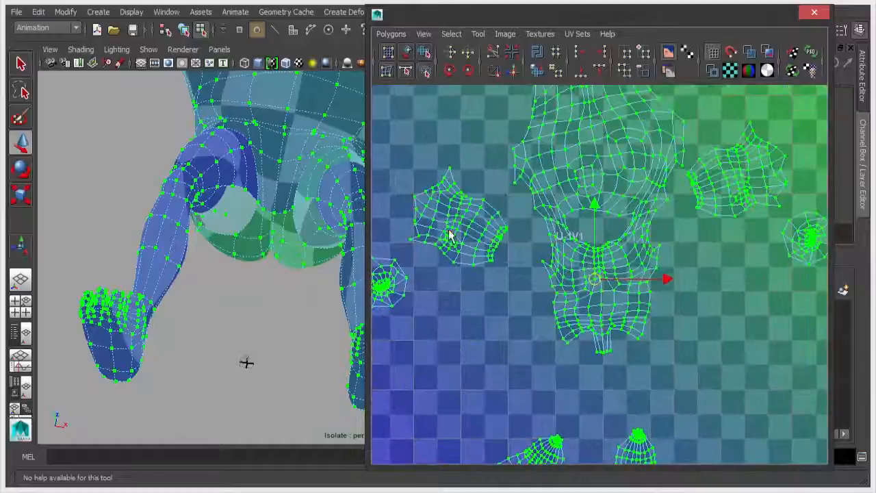
Step: Examine the hand shell and the bunched-up foot ends of the leg shells against the feet on the model
alt+middle_drag(763, 266, 569, 273)
alt+right_drag(640, 313, 819, 327)
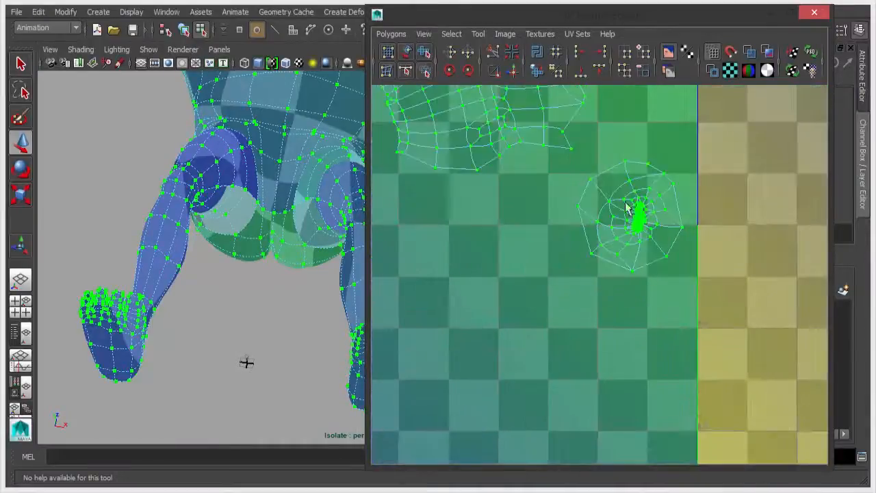
alt+right_drag(628, 390, 510, 352)
alt+middle_drag(458, 429, 587, 213)
alt+drag(159, 265, 151, 346)
click(771, 15)
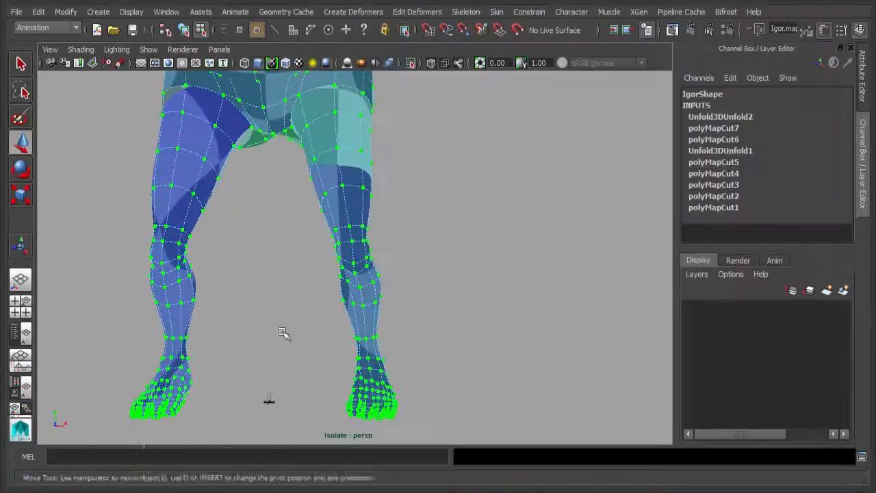
Step: Select the horizontal edge loops running around the soles, heels and toes of both feet
alt+middle_drag(285, 335, 376, 194)
alt+right_drag(376, 194, 472, 239)
alt+drag(390, 254, 465, 249)
right_drag(423, 263, 413, 228)
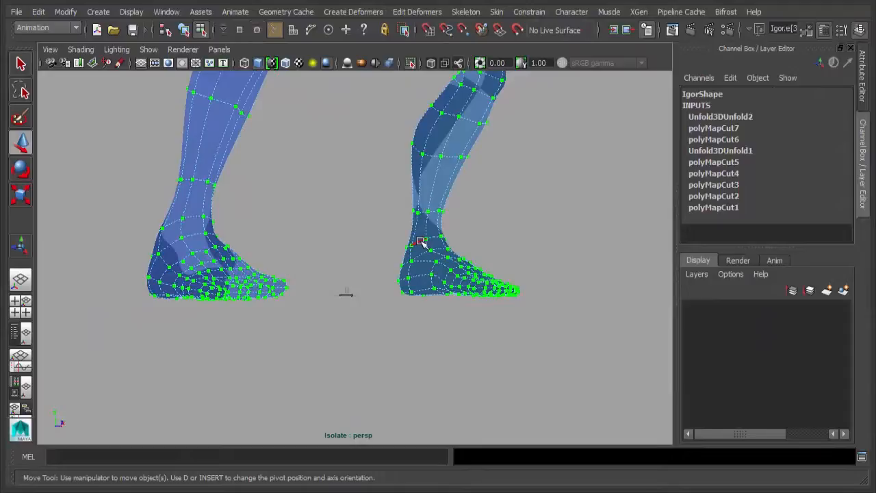
alt+middle_drag(312, 293, 397, 279)
alt+right_drag(397, 279, 547, 233)
alt+middle_drag(547, 233, 428, 297)
alt+right_drag(492, 288, 443, 267)
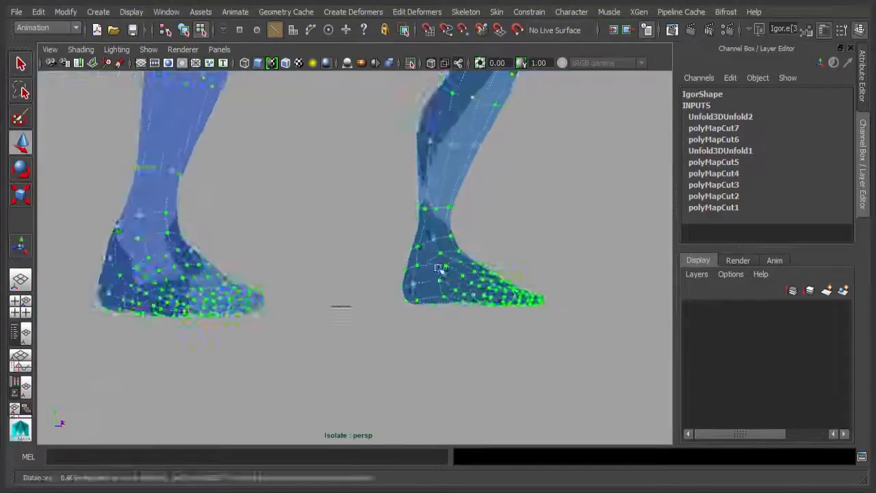
alt+drag(442, 267, 410, 294)
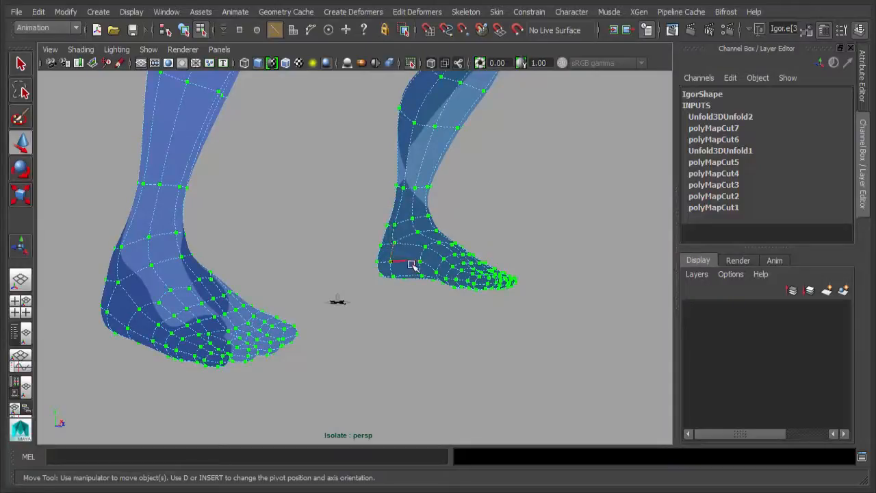
click(407, 261)
alt+drag(576, 336, 459, 330)
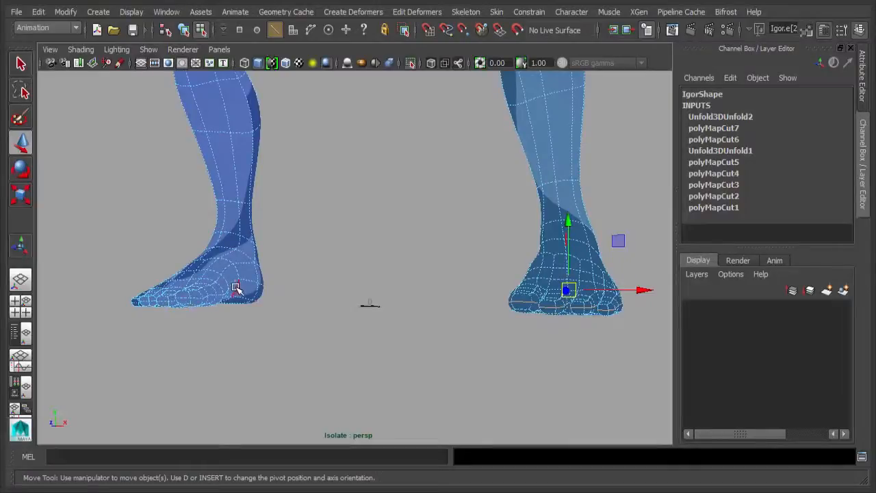
alt+drag(234, 288, 374, 352)
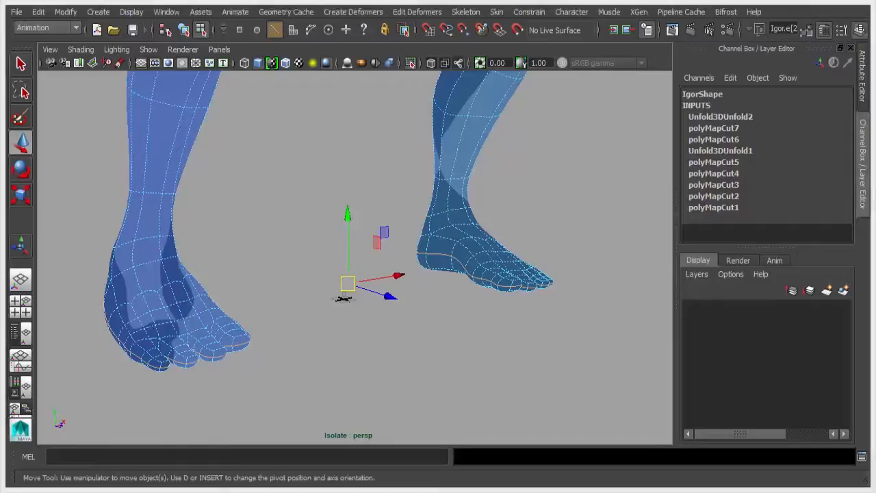
Step: Cut the UV edges along the selected sole loops to separate the soles from the legs
key(alt+Tab)
click(391, 33)
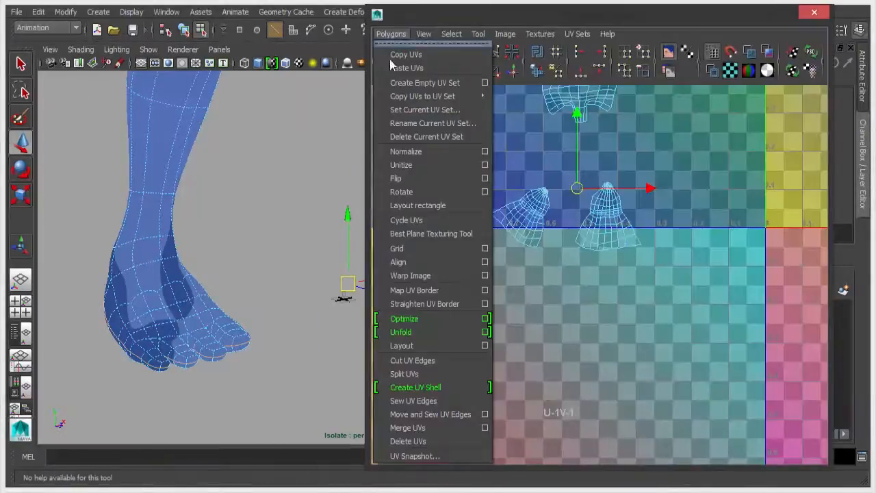
click(423, 361)
Step: Select the vertical heel edges from the ankles down to the sole seams and cut their UVs
alt+drag(274, 333, 186, 249)
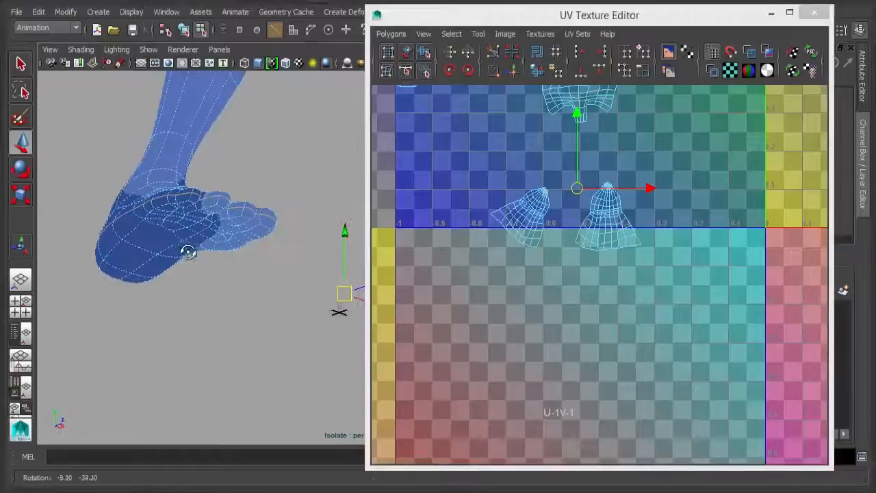
alt+drag(257, 318, 103, 319)
alt+middle_drag(251, 274, 95, 283)
alt+right_drag(217, 281, 256, 281)
alt+middle_drag(191, 277, 307, 270)
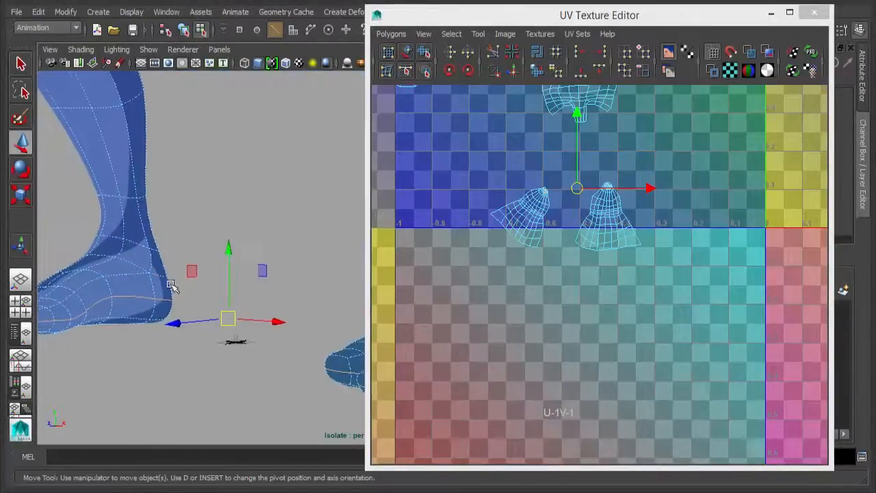
alt+drag(149, 262, 254, 291)
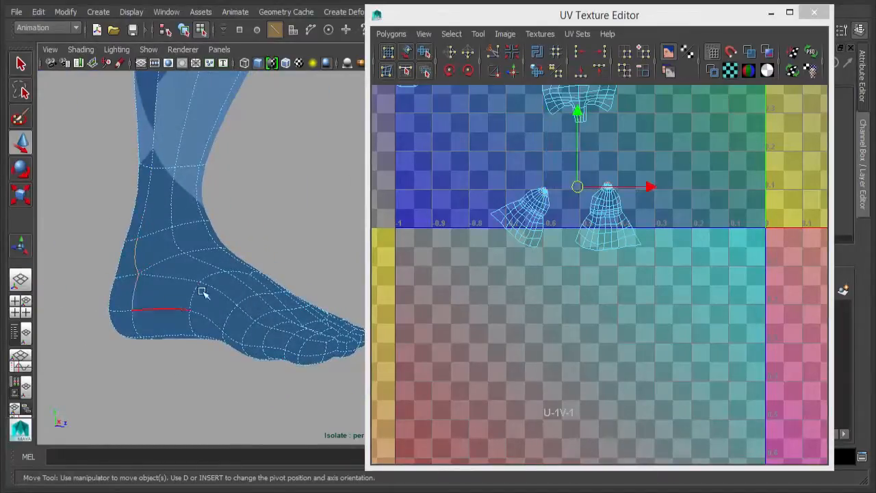
click(391, 34)
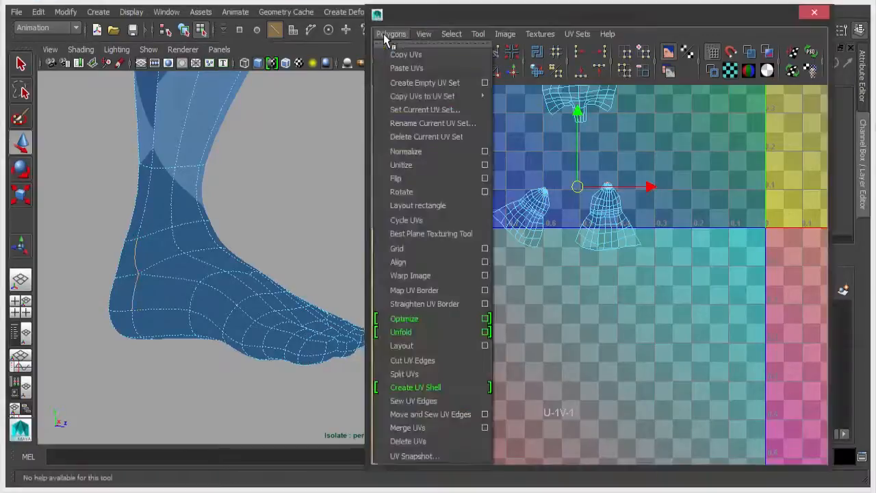
click(419, 361)
Step: Convert the selection to the UVs of both leg and foot shells and unfold them with the new foot seams
key(ctrl+F12)
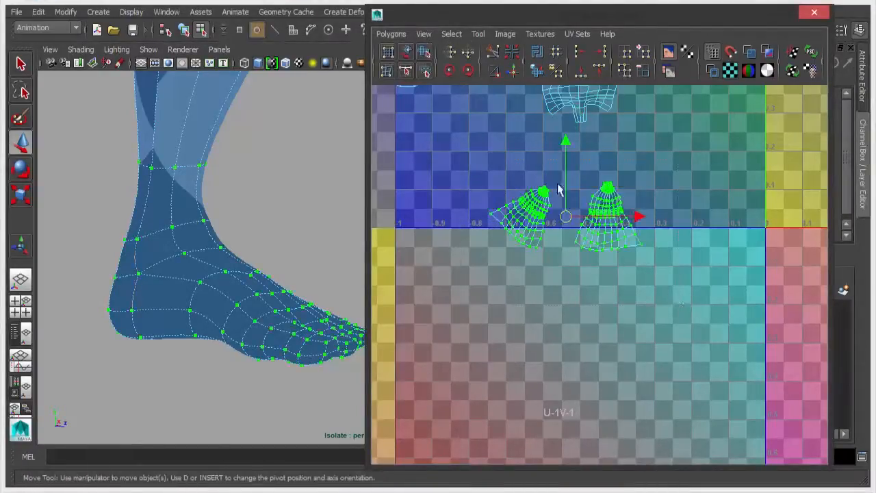
click(537, 71)
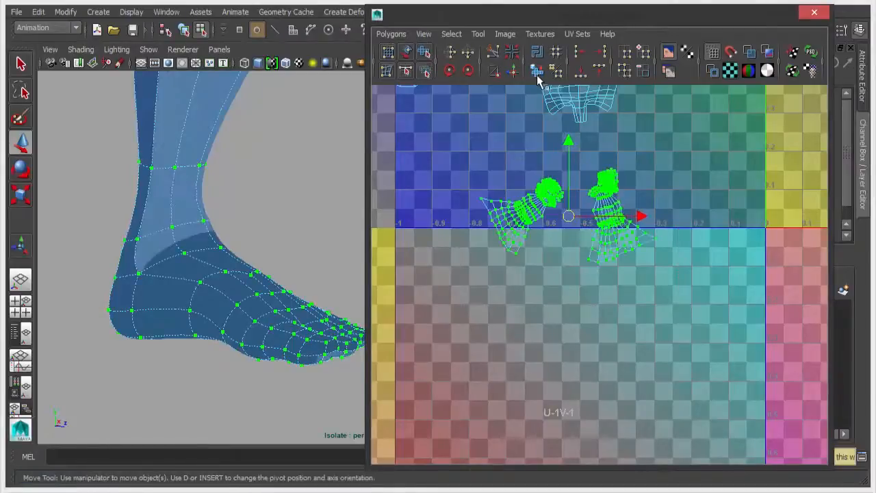
scroll(534, 287, up, 8)
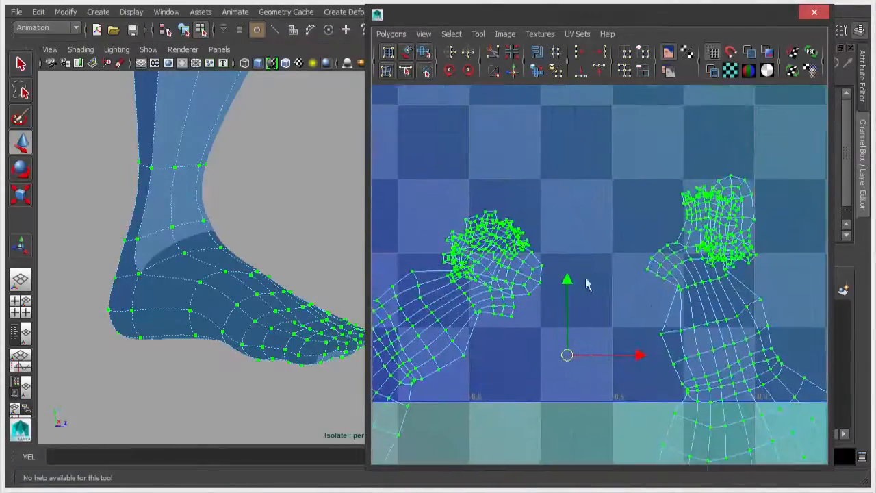
Step: Select each sole shell in turn and move it off the leg shell it overlaps into empty UV space
drag(549, 276, 551, 283)
ctrl+right_drag(573, 274, 620, 229)
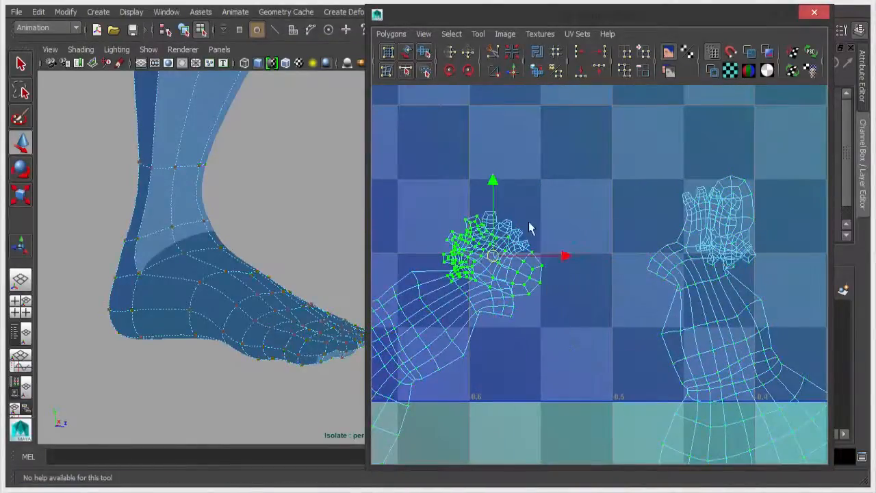
drag(493, 255, 567, 179)
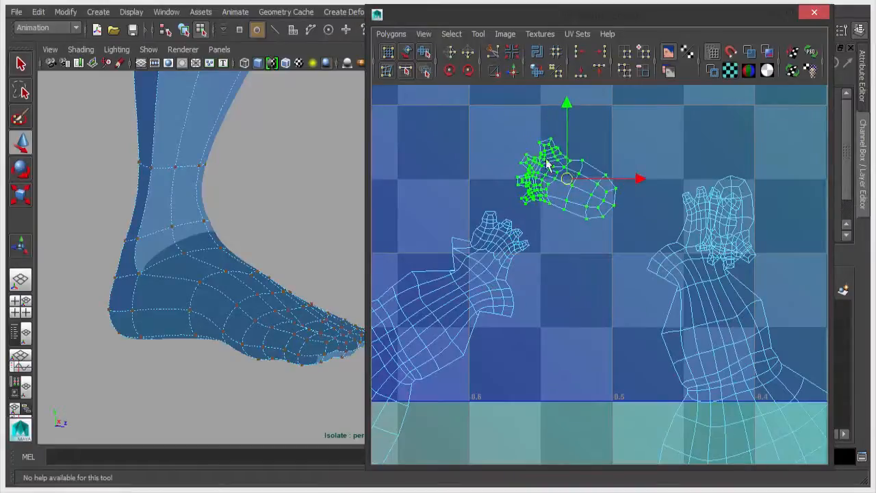
drag(758, 192, 765, 204)
ctrl+right_drag(768, 230, 808, 187)
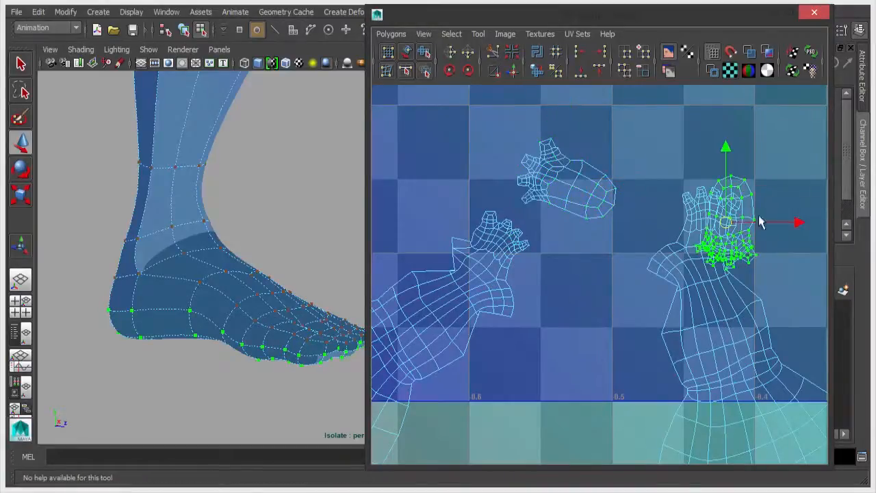
drag(732, 225, 772, 141)
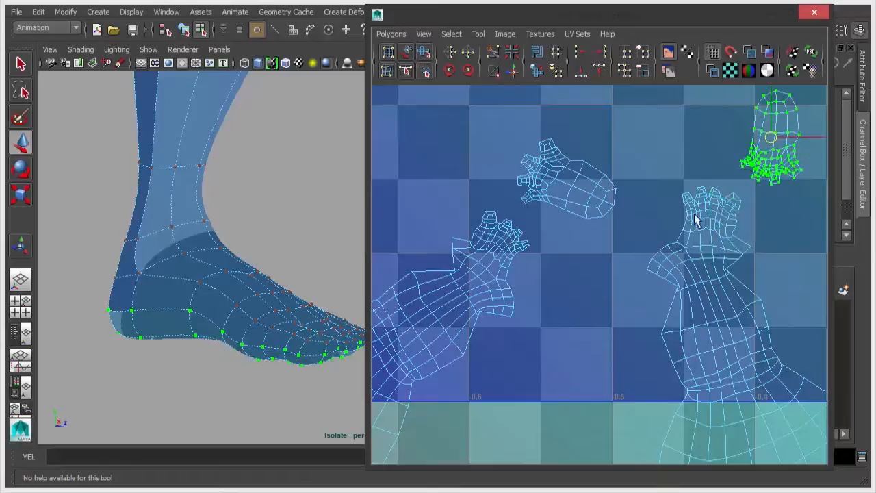
Step: Return to object mode and select the Igor body mesh for work on the right hand
alt+right_drag(691, 328, 486, 286)
alt+middle_drag(603, 159, 662, 354)
alt+middle_drag(445, 238, 523, 251)
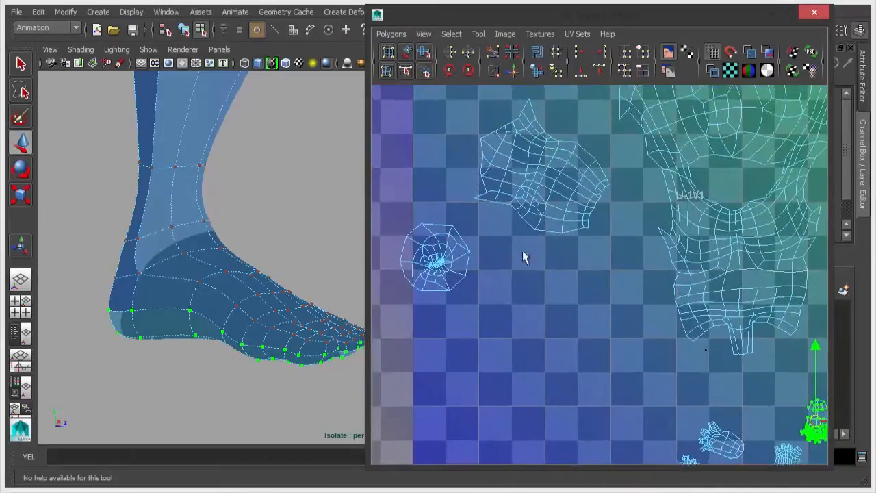
right_drag(204, 267, 286, 227)
alt+drag(285, 227, 189, 176)
alt+middle_drag(190, 176, 319, 210)
alt+right_drag(246, 209, 324, 215)
alt+middle_drag(180, 200, 245, 211)
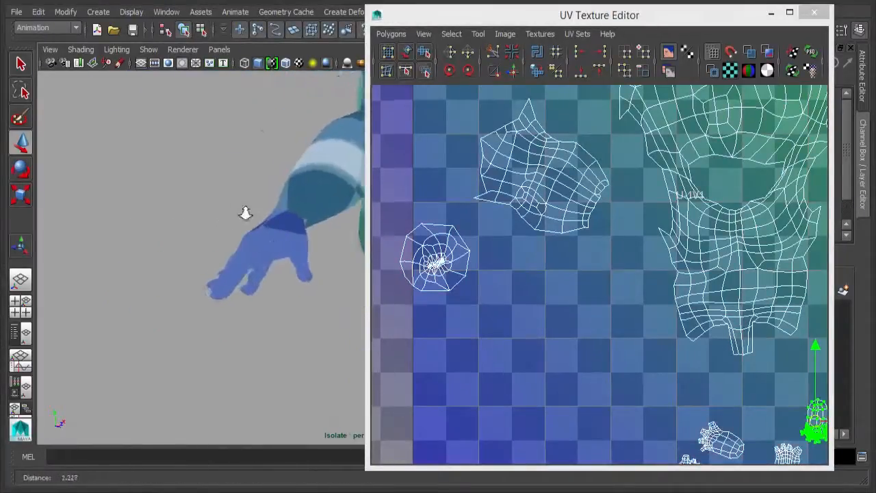
alt+right_drag(245, 211, 249, 226)
click(221, 227)
alt+drag(198, 236, 328, 244)
mouse_move(329, 244)
alt+middle_down()
mouse_move(141, 218)
mouse_move(314, 251)
alt+middle_up()
alt+right_drag(315, 250, 336, 236)
alt+middle_drag(168, 220, 270, 241)
alt+right_drag(240, 236, 277, 241)
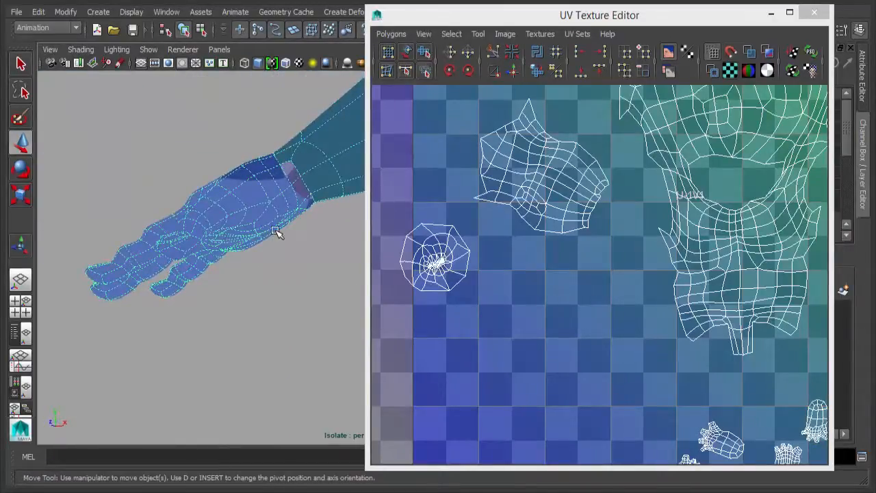
Step: Switch to edge selection and select the edge path along the thumb-facing side of the right index finger to its tip
click(773, 13)
alt+drag(348, 213, 403, 254)
alt+middle_drag(403, 254, 349, 267)
alt+right_drag(348, 267, 398, 266)
right_drag(288, 252, 297, 219)
alt+drag(354, 296, 389, 283)
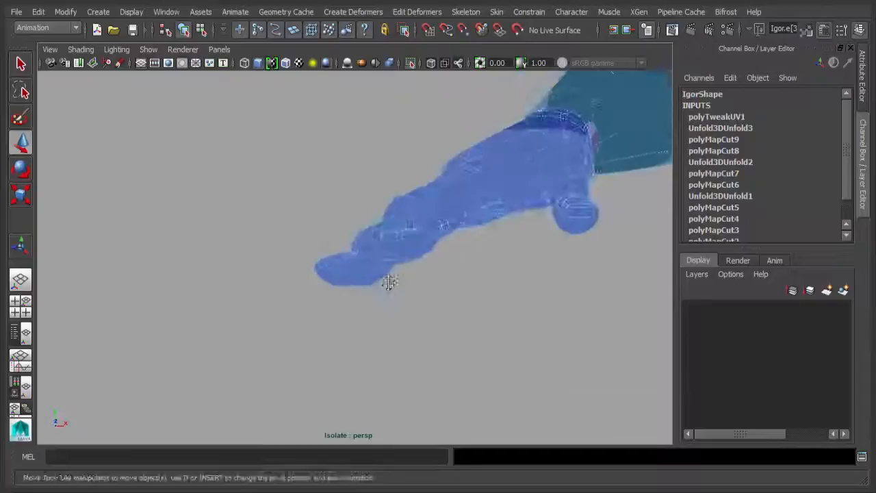
alt+middle_drag(389, 283, 342, 305)
alt+right_drag(342, 305, 377, 297)
click(393, 238)
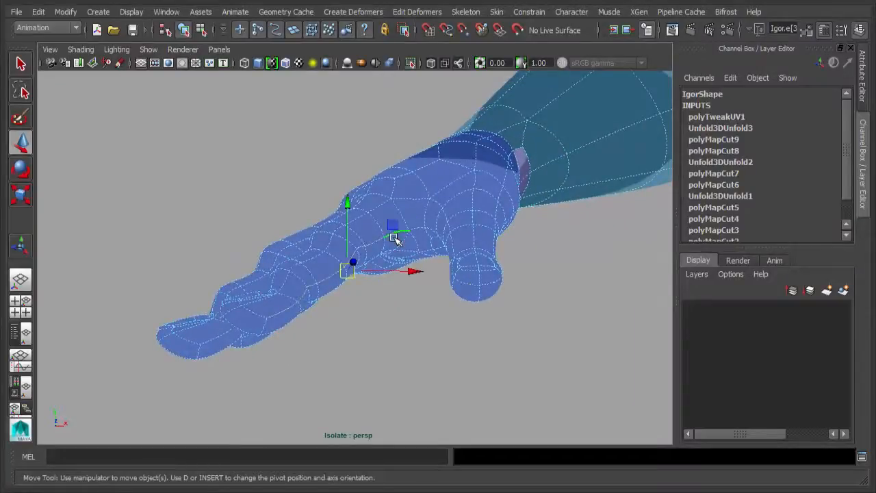
shift+click(267, 327)
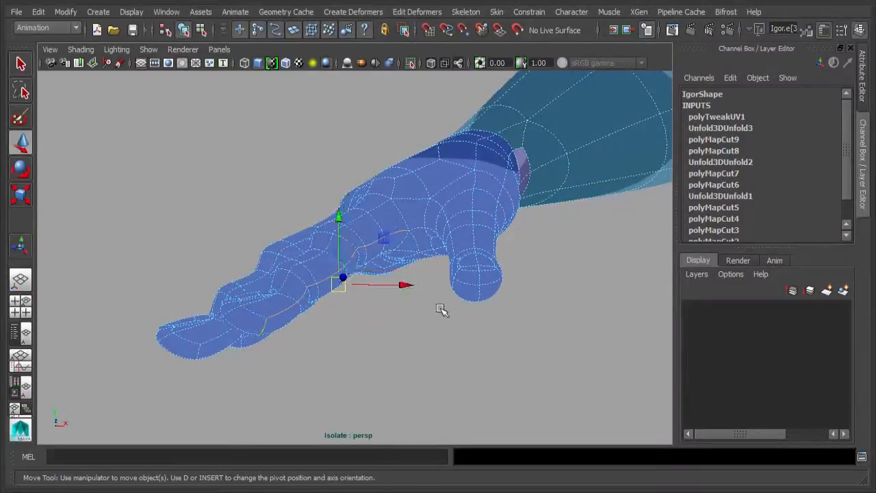
Step: Extend the seam selection across the web to the thumb, around its tip and along its outer side to the wrist
key(f)
scroll(519, 314, down, 5)
alt+drag(519, 312, 411, 184)
shift+click(405, 175)
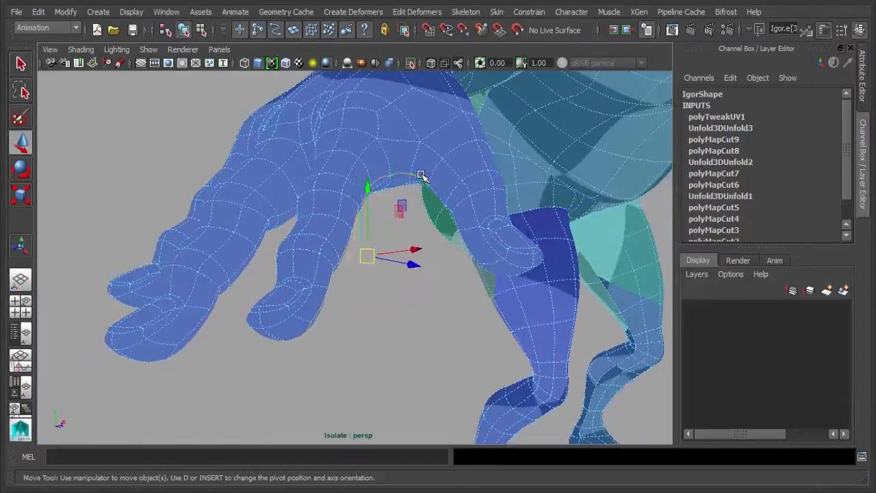
alt+drag(522, 300, 469, 188)
shift+click(460, 157)
alt+drag(460, 158, 458, 181)
shift+click(274, 251)
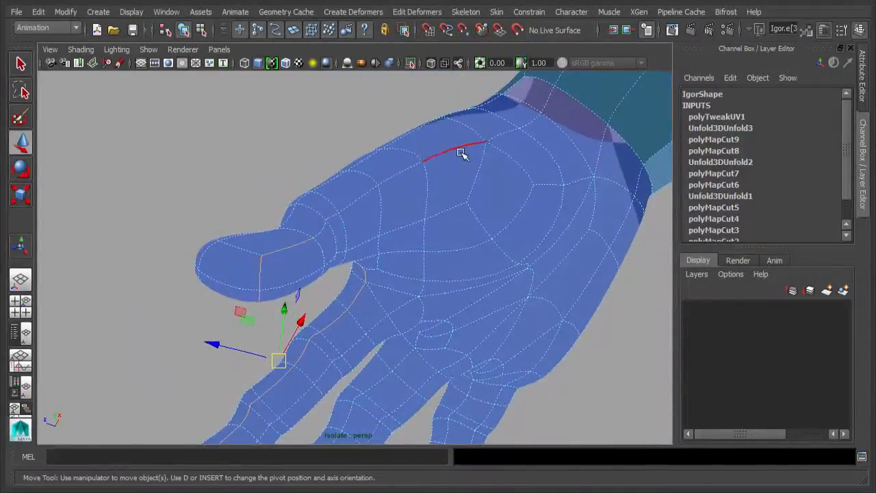
shift+click(501, 134)
shift+click(532, 118)
shift+click(548, 102)
Step: Add the edges along the index finger's other side down into the web beside the middle finger
alt+right_drag(575, 332, 336, 290)
alt+drag(336, 290, 582, 322)
alt+middle_drag(308, 269, 337, 258)
alt+right_drag(336, 258, 383, 259)
alt+drag(383, 258, 416, 154)
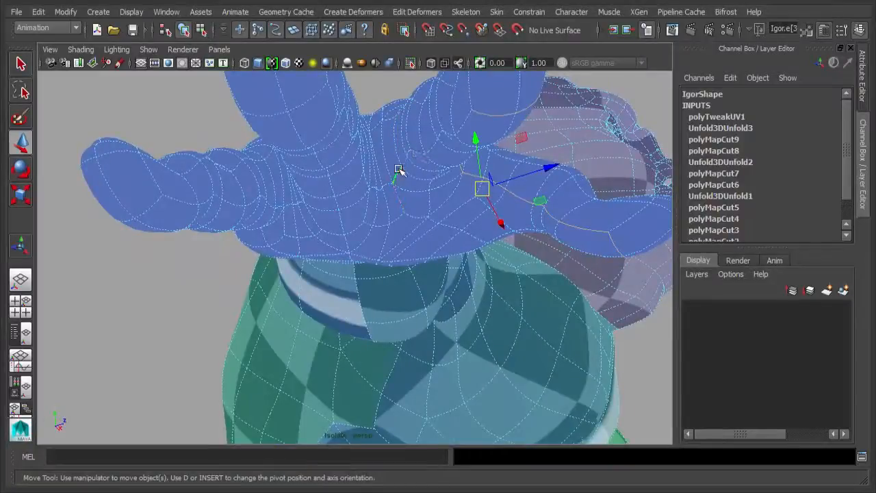
shift+click(363, 181)
alt+drag(337, 174, 415, 150)
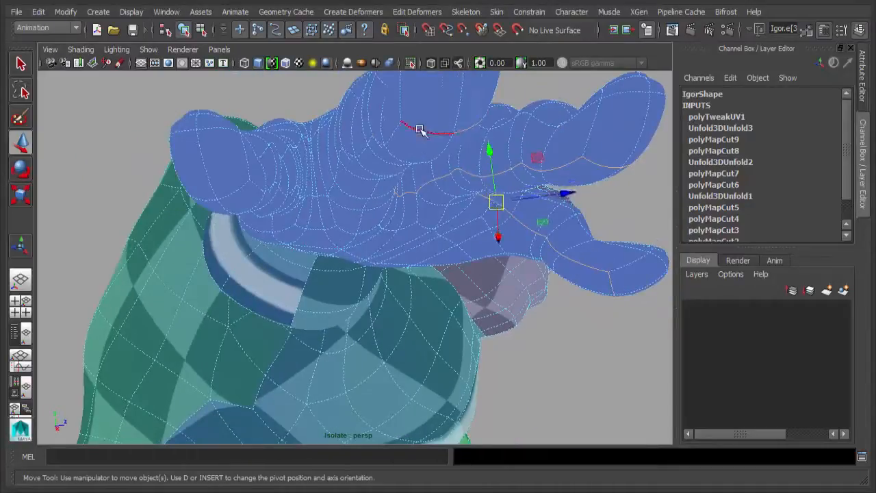
Step: Continue the seam selection along the middle finger, through the next web and out to the outermost finger's tip
shift+click(390, 131)
shift+click(325, 196)
shift+click(313, 201)
alt+drag(313, 201, 256, 198)
shift+click(255, 198)
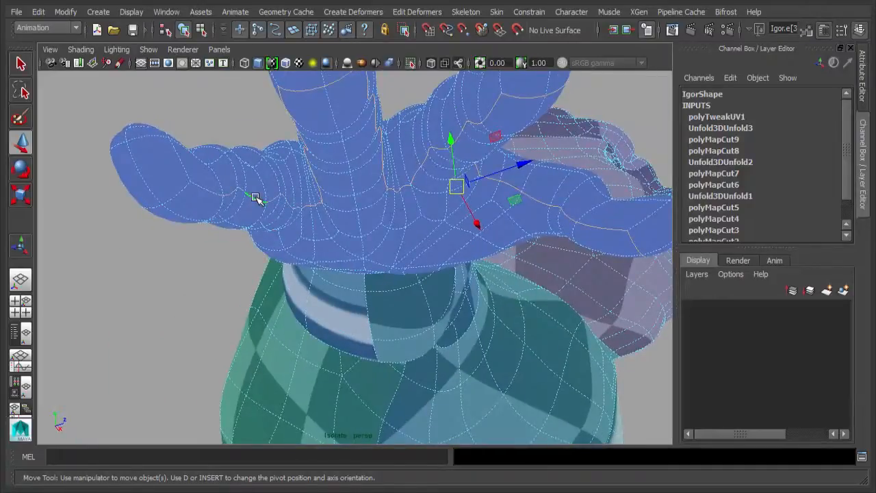
shift+click(164, 200)
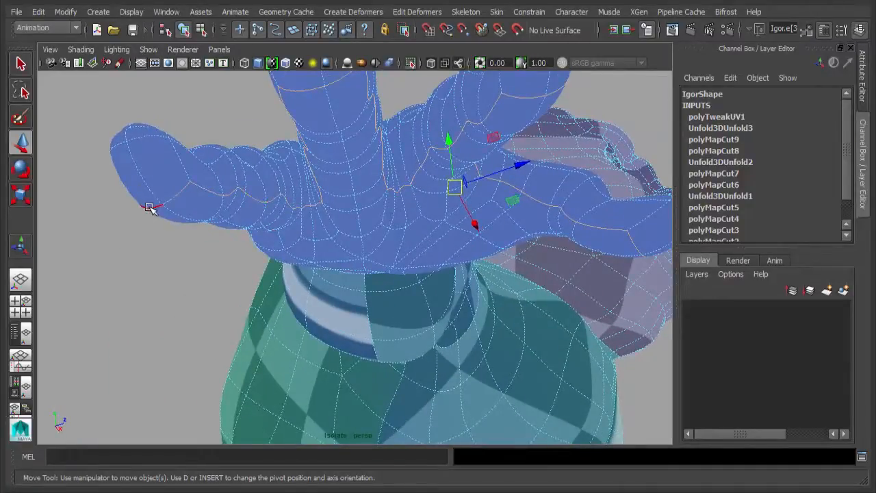
Step: Cut the UV edges along the selected finger and thumb seams of the right hand
alt+drag(157, 280, 266, 299)
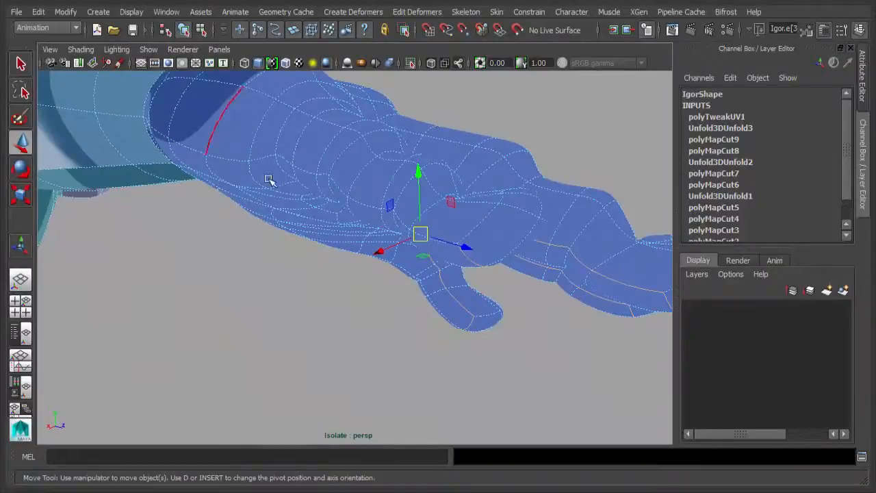
alt+drag(512, 287, 385, 303)
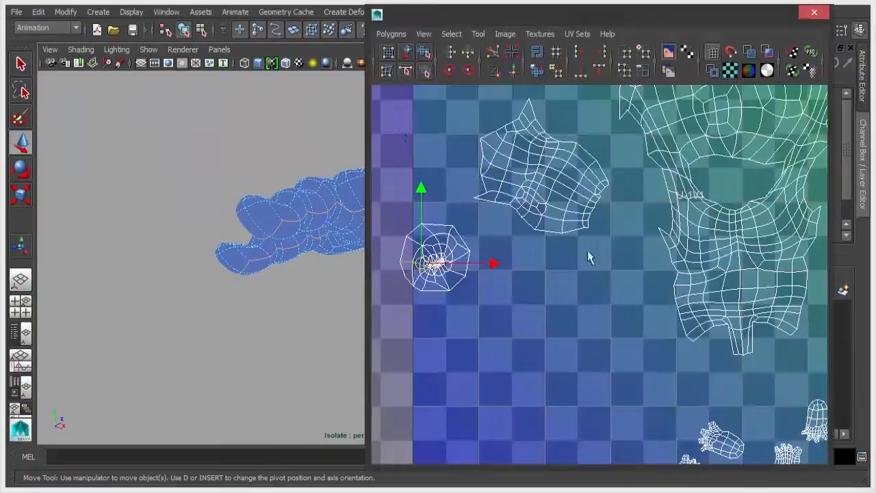
click(390, 34)
click(408, 358)
Step: Select all UVs of the right hand shell and unfold them with the new finger seams
right_drag(432, 267, 473, 268)
drag(387, 214, 472, 298)
click(537, 70)
alt+middle_drag(539, 299, 668, 297)
alt+right_drag(493, 301, 577, 301)
alt+middle_drag(528, 306, 543, 317)
alt+right_drag(544, 317, 656, 337)
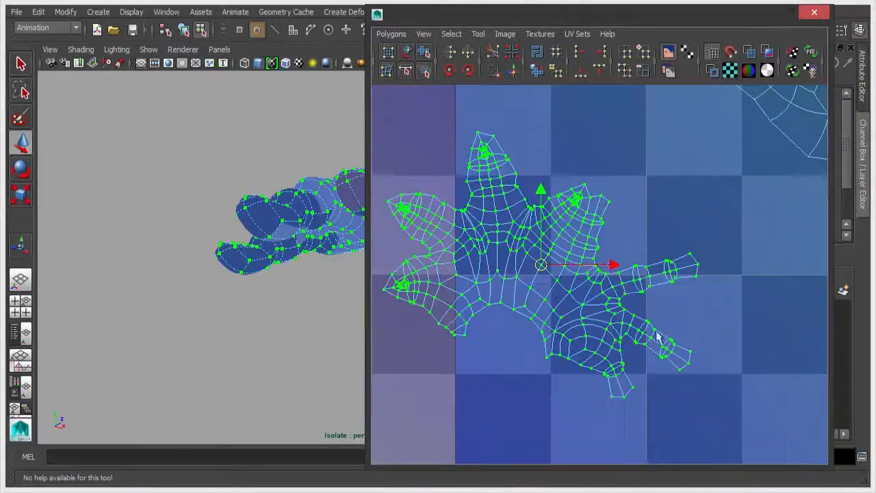
alt+drag(294, 214, 239, 239)
alt+right_drag(240, 239, 164, 246)
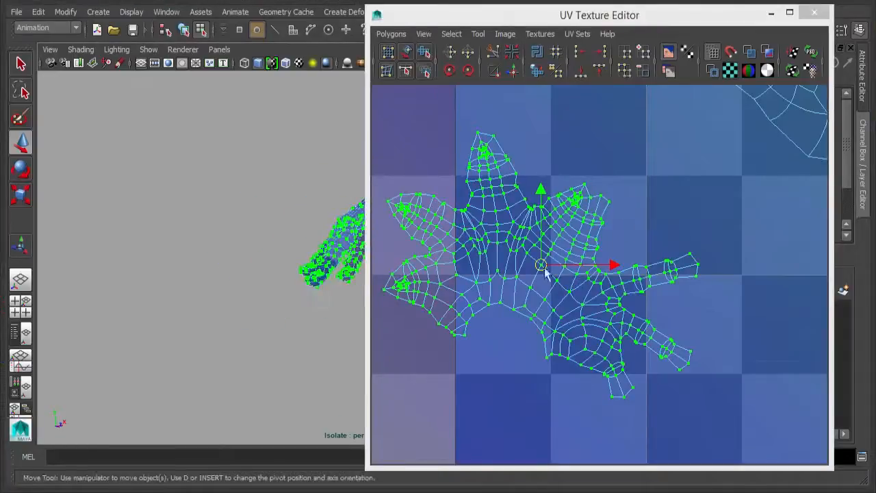
Step: Select the seam edge loop on the other hand, running through the web between the thumb and index finger
alt+right_drag(157, 301, 335, 274)
alt+drag(316, 258, 77, 194)
alt+middle_drag(274, 198, 162, 207)
alt+right_drag(162, 208, 291, 194)
alt+middle_drag(291, 194, 291, 213)
right_drag(237, 192, 336, 127)
key(5)
right_drag(268, 187, 268, 221)
click(195, 211)
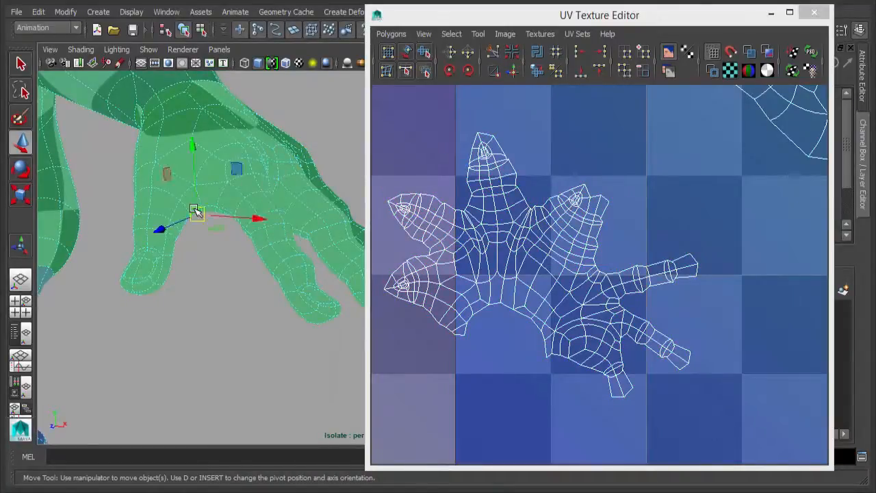
double_click(195, 211)
click(771, 12)
Step: Adjust the seam edge selection around the thumb so it crosses the tip and follows the thumb into the web
alt+drag(307, 258, 216, 179)
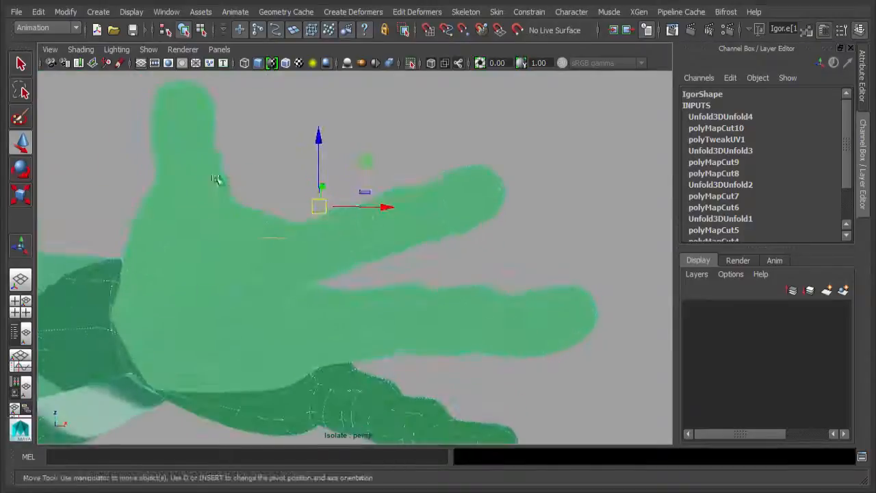
alt+drag(192, 151, 320, 232)
shift+double_click(310, 134)
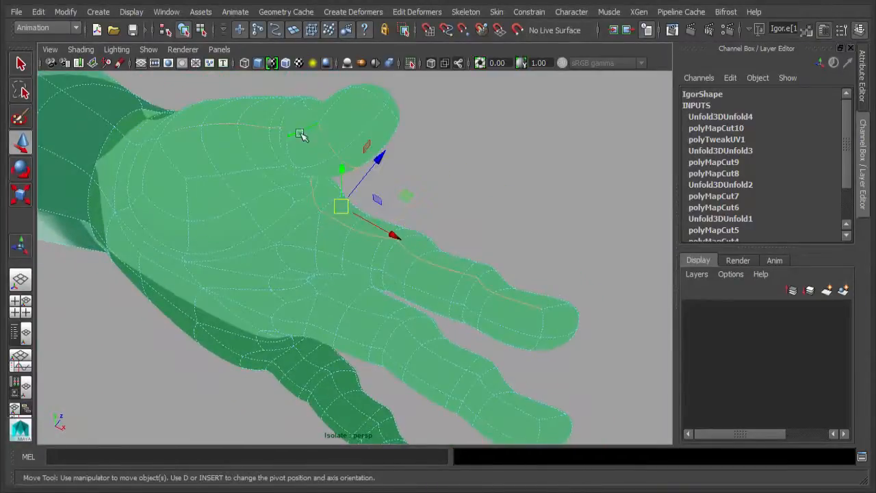
shift+double_click(133, 141)
alt+drag(587, 367, 376, 344)
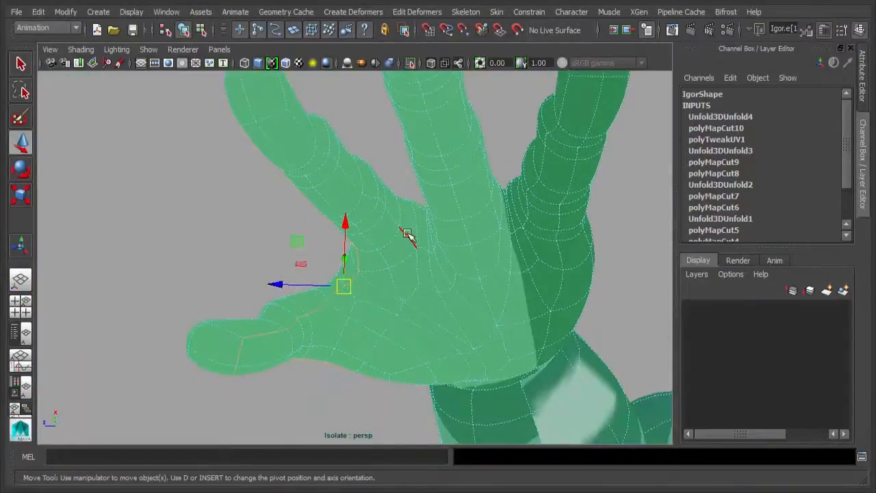
alt+drag(349, 197, 395, 227)
Step: Extend the seam selection along the sides of the remaining fingers, through each web and across the outermost finger's tip
shift+click(263, 146)
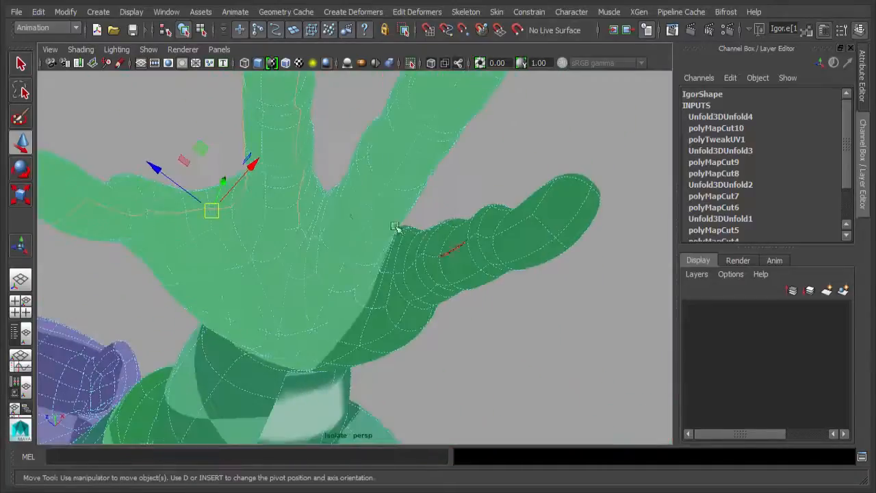
shift+click(342, 206)
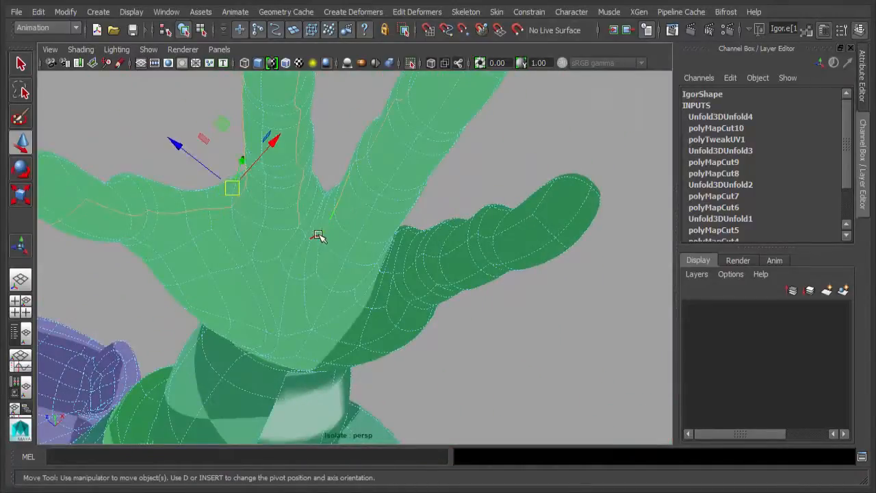
alt+drag(383, 193, 369, 226)
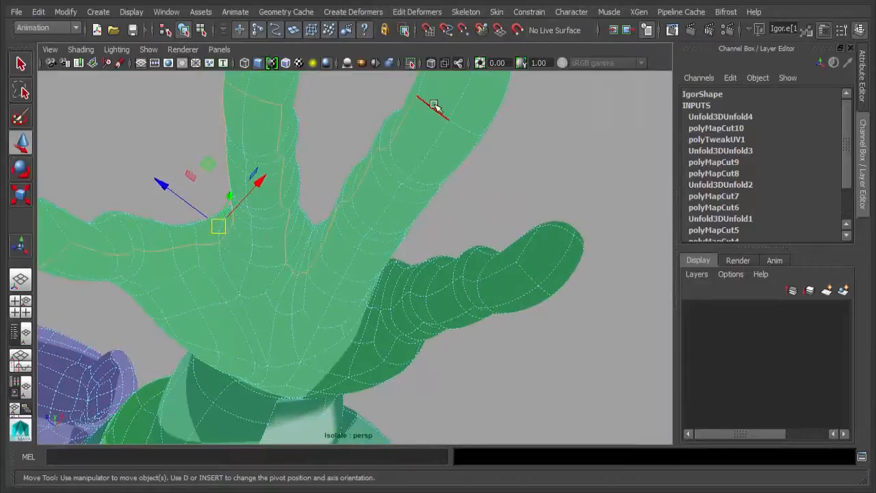
alt+drag(463, 193, 373, 187)
shift+click(267, 166)
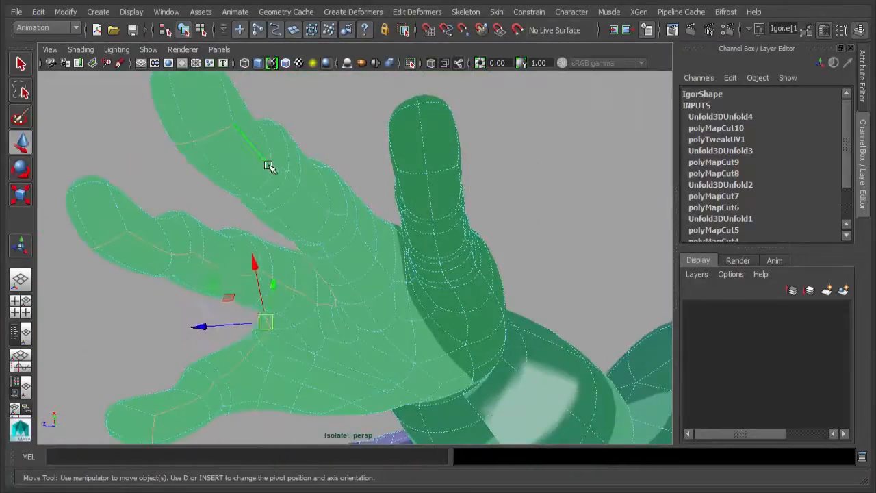
alt+drag(391, 294, 445, 294)
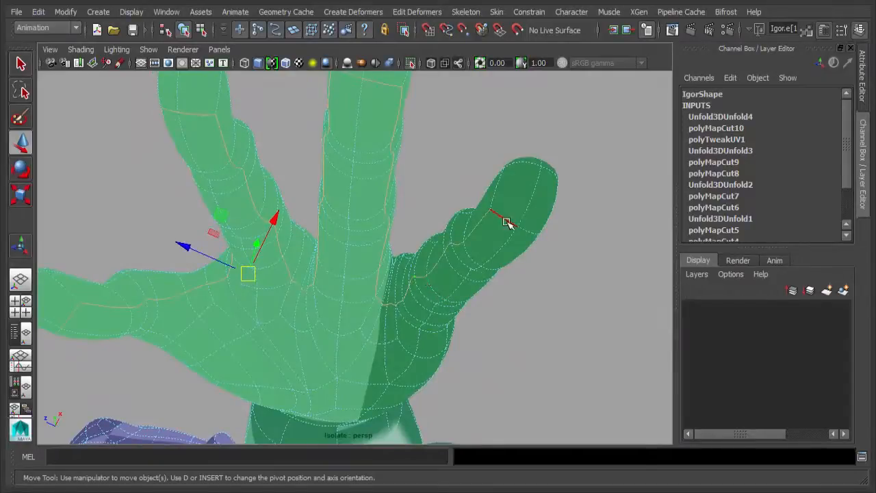
shift+click(527, 231)
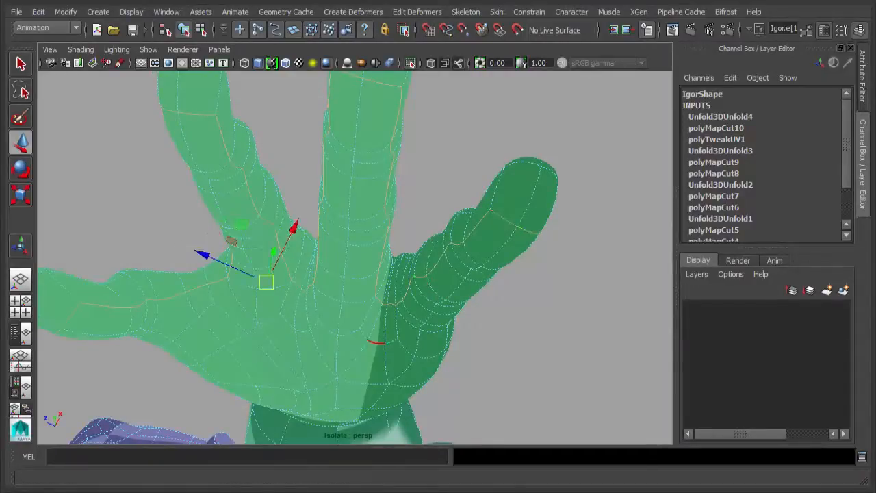
Step: Cut the UV edges along the selected finger and thumb seams of this hand
key(alt+Tab)
click(391, 33)
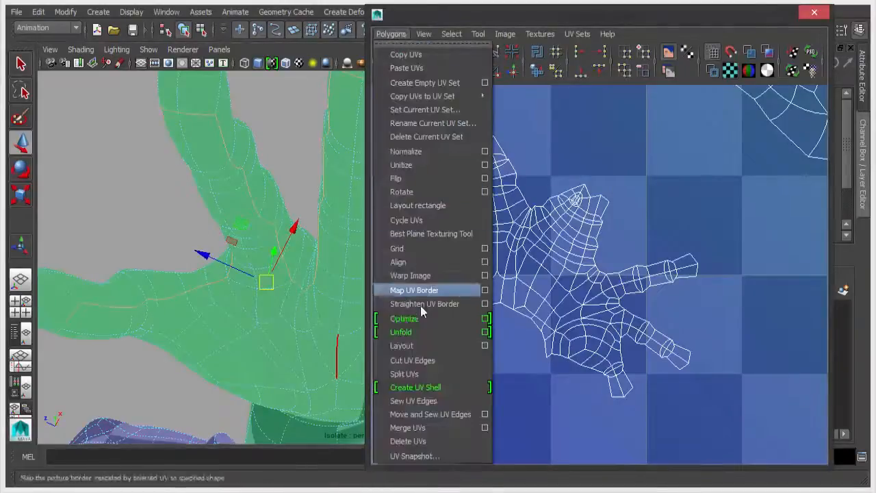
click(431, 362)
Step: Select all UVs of the round, still folded hand shell and unfold them with the new finger seams
alt+right_drag(582, 347, 274, 199)
alt+middle_drag(528, 270, 264, 238)
alt+right_drag(620, 334, 587, 308)
alt+middle_drag(587, 309, 461, 368)
alt+right_drag(461, 368, 673, 311)
right_drag(651, 280, 690, 283)
drag(616, 237, 688, 314)
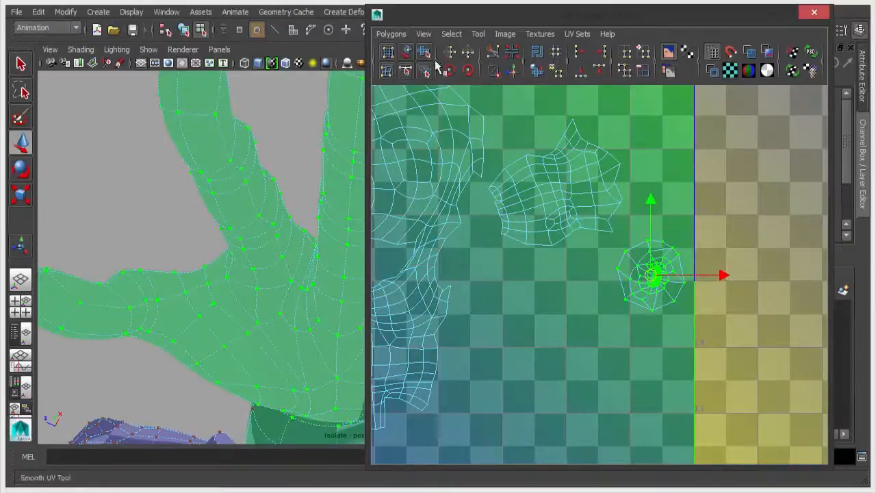
click(538, 73)
alt+middle_drag(578, 312, 589, 343)
alt+right_drag(589, 343, 700, 332)
Step: Examine the checker pattern on the arm and body, and review all the UV shells in the layout
right_drag(237, 272, 328, 235)
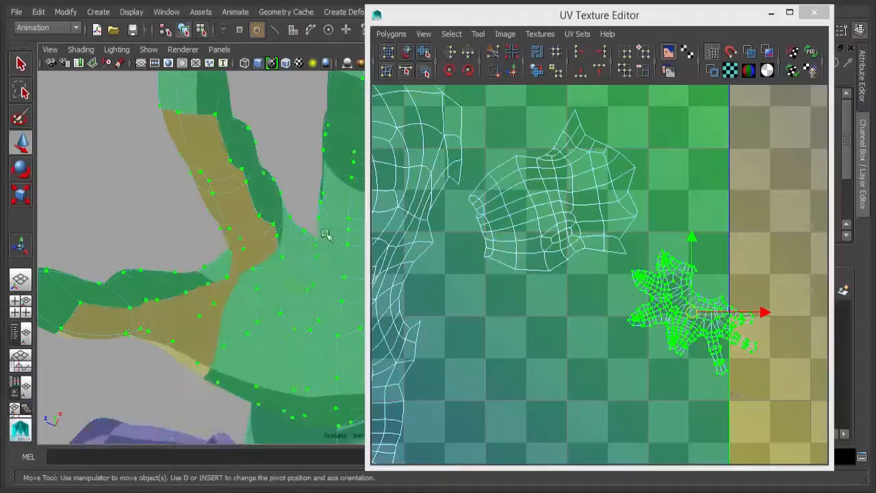
alt+drag(319, 229, 229, 211)
alt+right_drag(699, 314, 449, 295)
alt+middle_drag(449, 295, 527, 228)
alt+right_drag(527, 228, 654, 323)
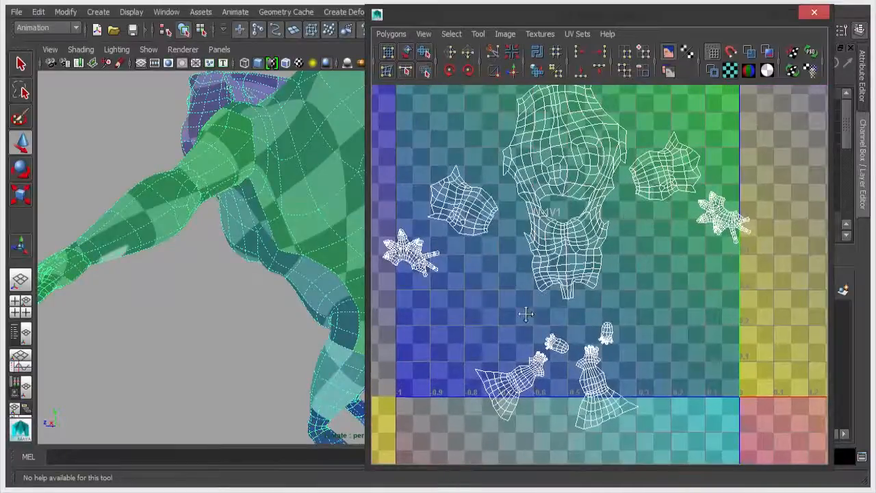
alt+right_drag(526, 313, 691, 319)
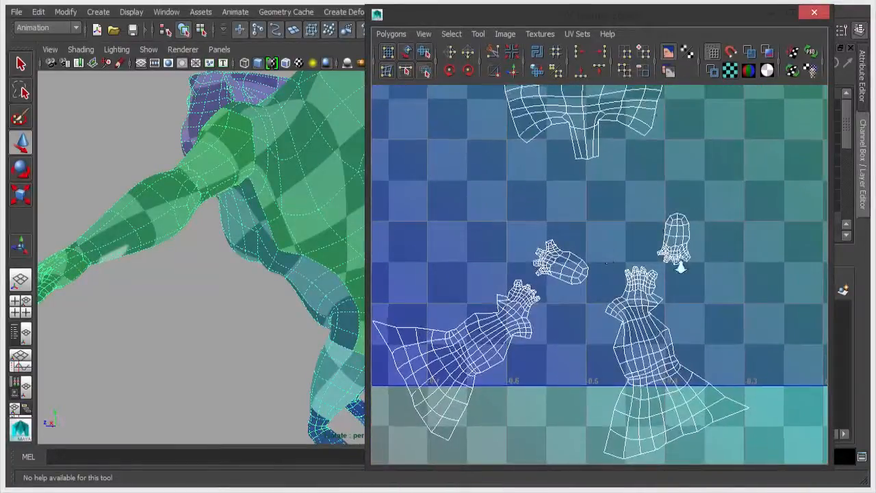
alt+right_drag(680, 267, 693, 266)
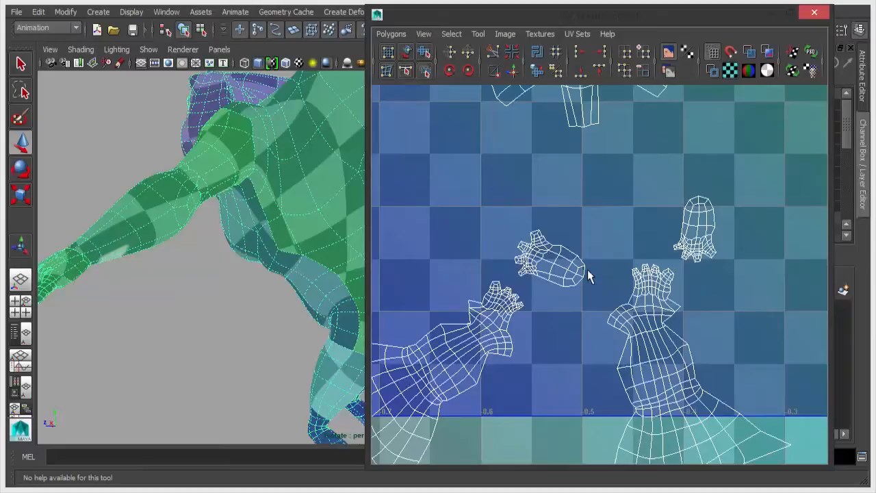
alt+middle_drag(642, 164, 402, 394)
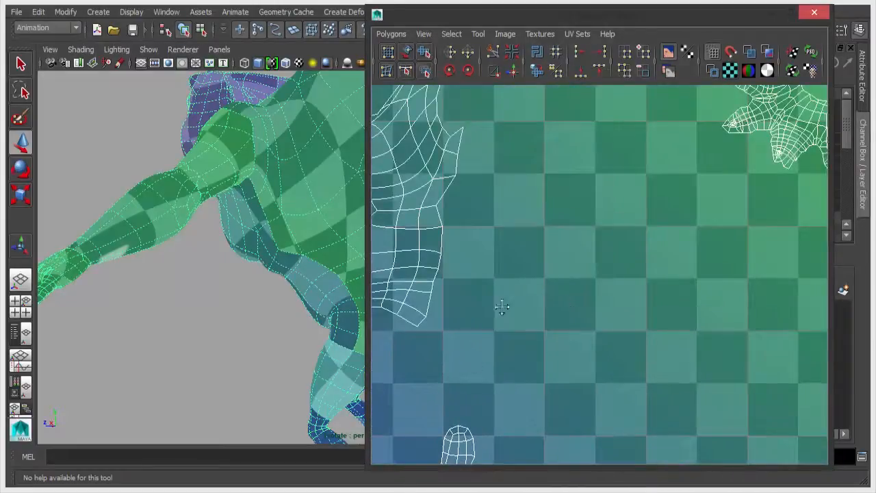
alt+middle_drag(503, 307, 648, 121)
alt+middle_drag(644, 290, 568, 338)
alt+middle_drag(640, 147, 546, 463)
alt+right_drag(630, 421, 659, 424)
alt+middle_drag(534, 375, 582, 418)
alt+right_drag(582, 418, 575, 397)
alt+middle_drag(576, 397, 547, 403)
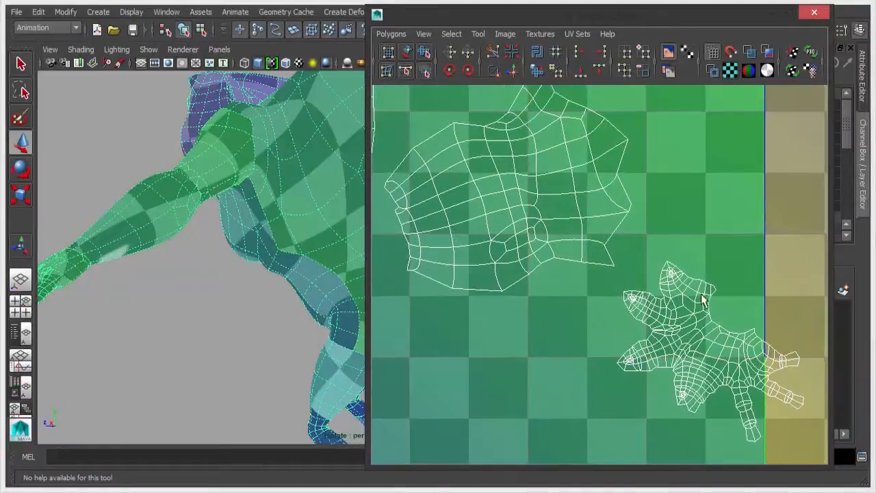
Step: Pick wrist border edges on the arm shell to find where it connects to the unfolded hand shell
alt+middle_drag(442, 284, 495, 314)
right_drag(454, 263, 438, 218)
click(437, 218)
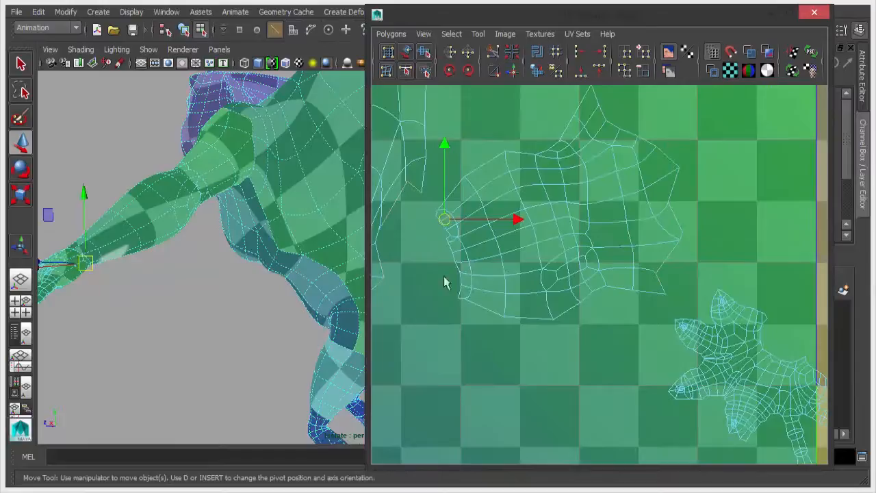
alt+middle_drag(567, 356, 600, 351)
alt+right_drag(469, 303, 473, 287)
click(473, 291)
alt+right_drag(633, 371, 575, 353)
alt+middle_drag(654, 356, 583, 348)
Step: Select the whole arm shell and move it horizontally across the UV tile border to make room for the hand
right_drag(665, 341, 712, 341)
drag(468, 194, 531, 255)
ctrl+right_drag(530, 253, 591, 222)
drag(517, 202, 779, 210)
Step: Select the whole hand shell and rotate it so its open wrist border faces the arm shell
alt+middle_drag(657, 288, 529, 237)
scroll(501, 241, up, 1)
double_click(510, 277)
drag(557, 298, 491, 227)
key(e)
drag(546, 273, 518, 294)
alt+middle_drag(584, 275, 597, 332)
alt+right_drag(597, 332, 680, 326)
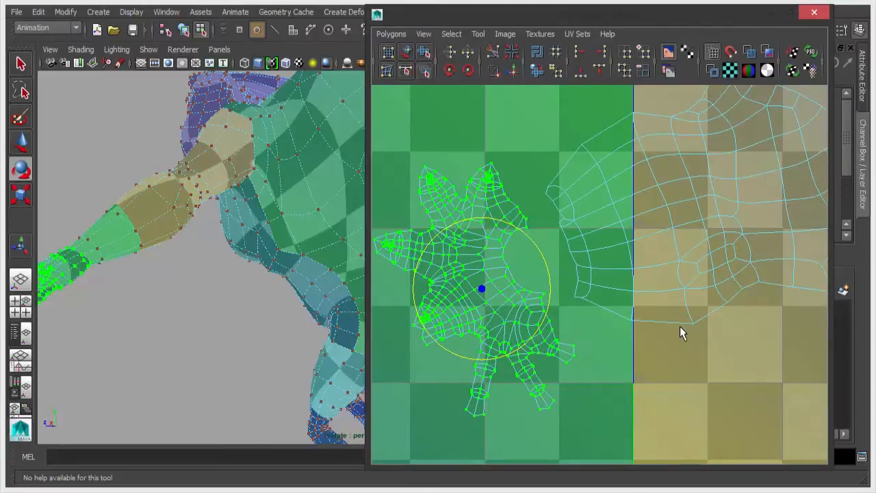
Step: Pick edges along the upper part of the arm's wrist border to identify their counterparts on the hand shell
alt+right_drag(541, 287, 661, 274)
right_click(534, 177)
right_drag(534, 177, 534, 143)
click(533, 171)
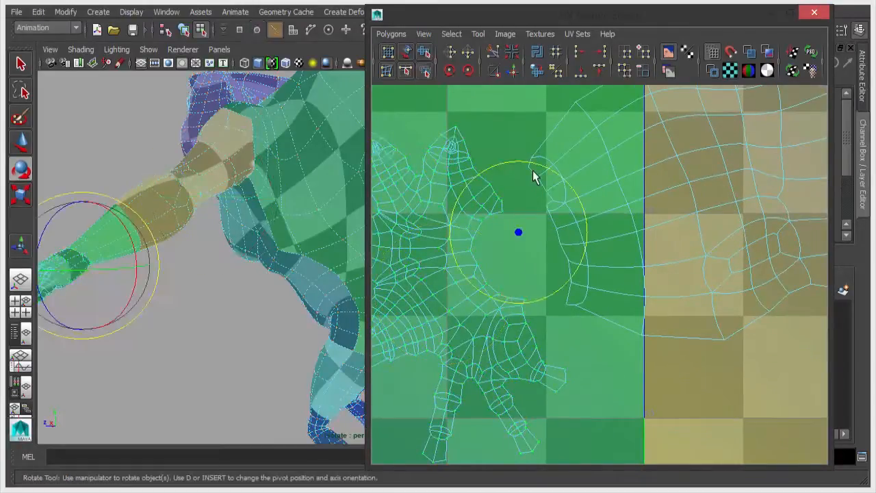
key(w)
click(542, 188)
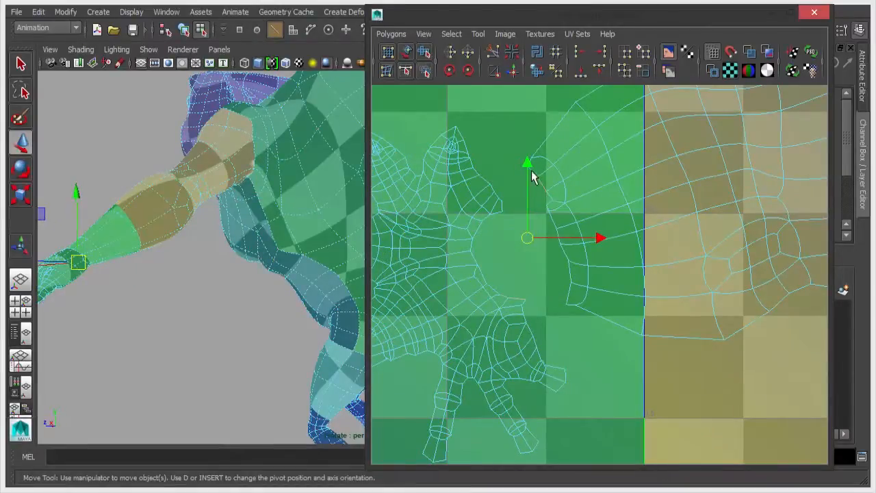
click(534, 177)
shift+click(540, 185)
shift+click(550, 206)
alt+right_drag(450, 328, 549, 323)
alt+middle_drag(549, 323, 572, 340)
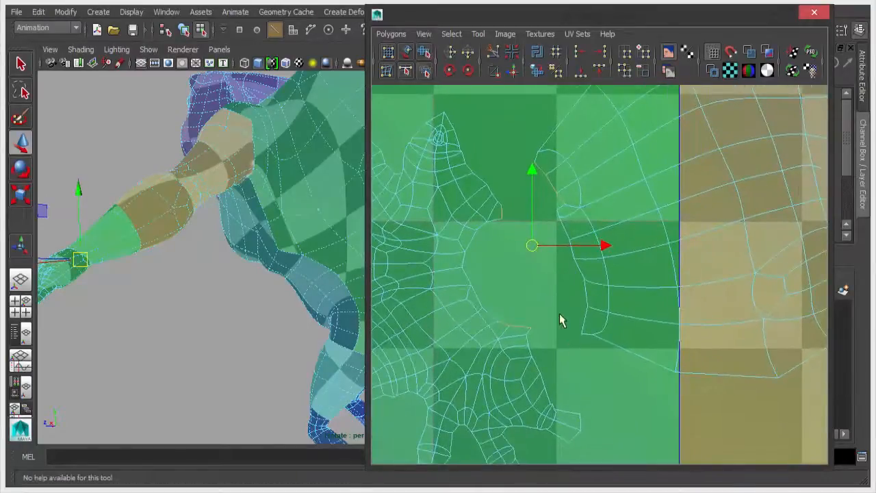
Step: Select the consecutive wrist border edges on the arm shell that match the hand shell's open curve
click(586, 320)
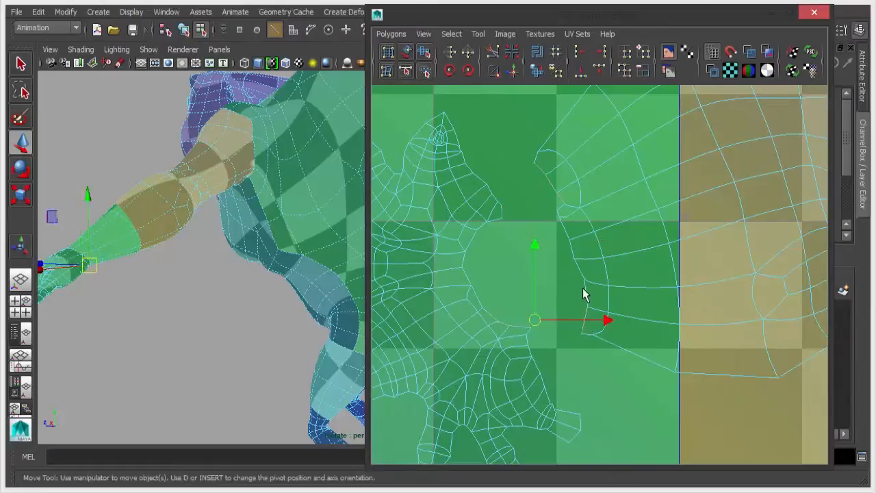
shift+click(584, 294)
shift+click(564, 256)
shift+click(562, 236)
shift+click(563, 230)
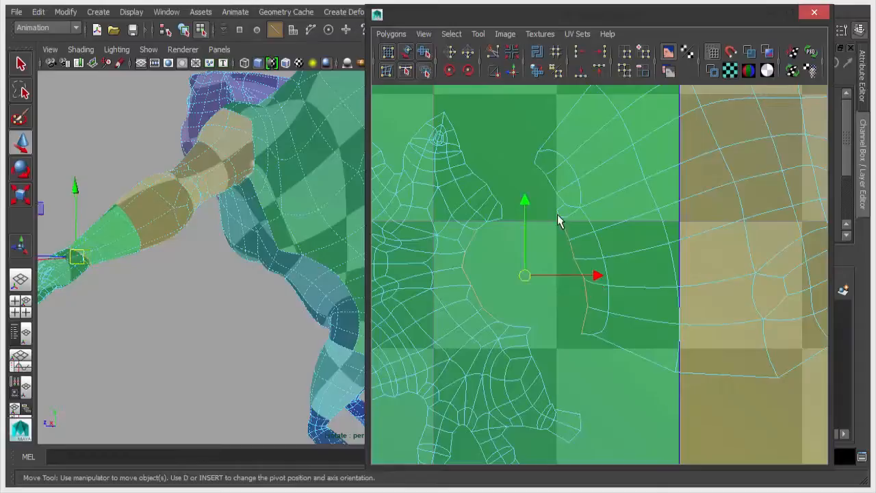
key(ctrl+z)
shift+click(565, 229)
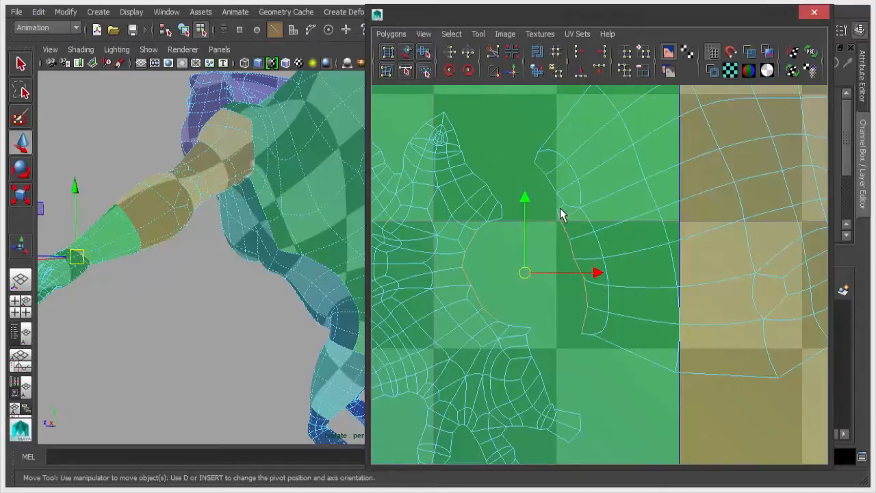
shift+click(560, 220)
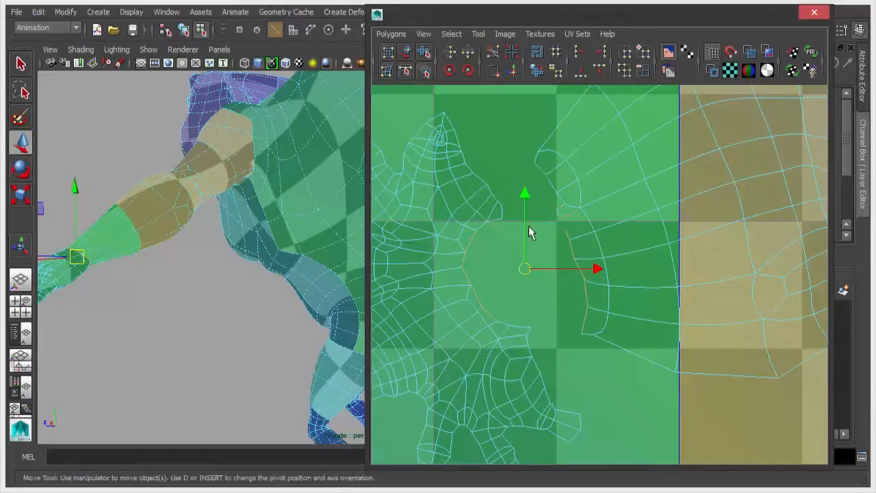
shift+click(562, 206)
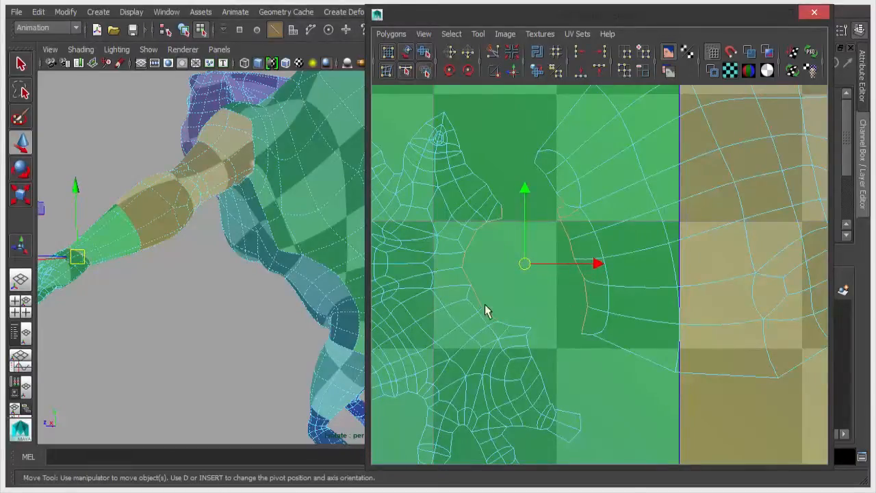
Step: Sew the selected UV edges to join the hand and arm shells at the wrist
scroll(699, 327, down, 2)
click(395, 33)
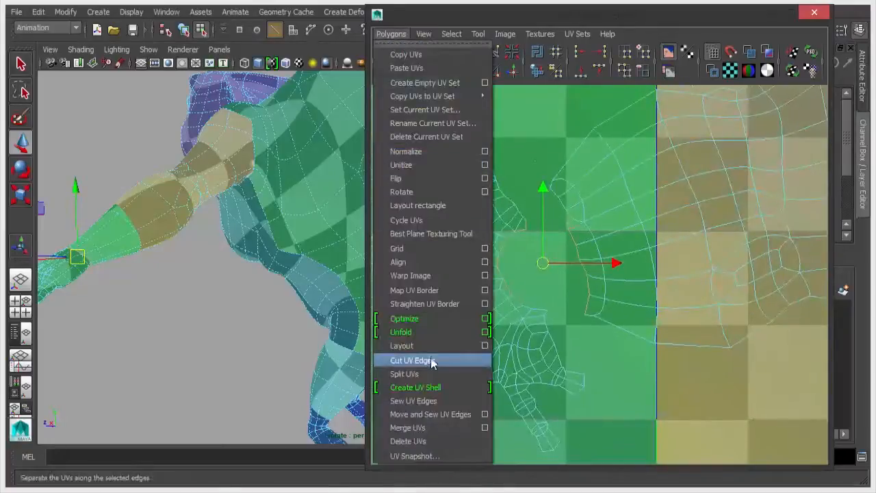
click(438, 402)
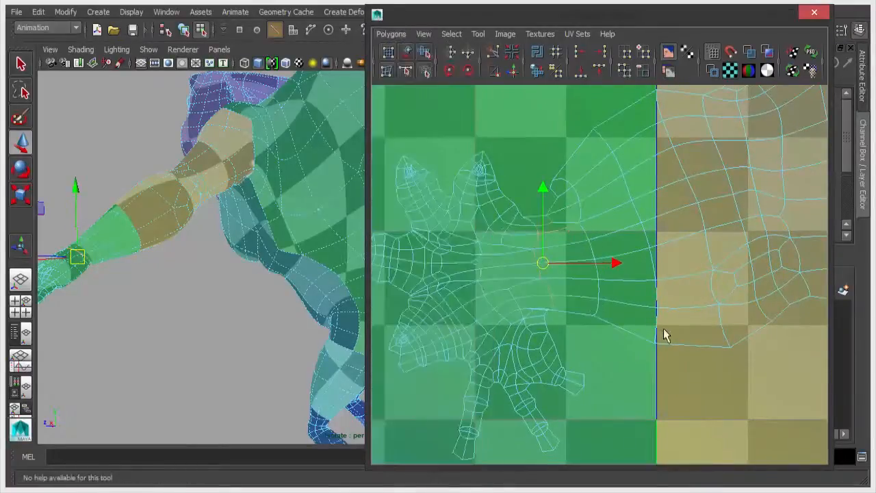
Step: Select all UVs of the joined hand and arm shell and unfold them
scroll(445, 271, down, 4)
right_drag(599, 251, 638, 248)
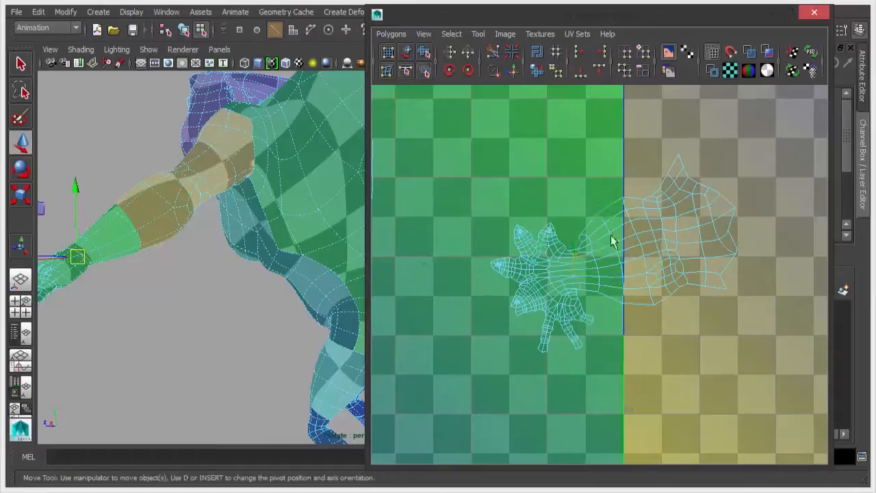
drag(760, 396, 479, 133)
click(538, 71)
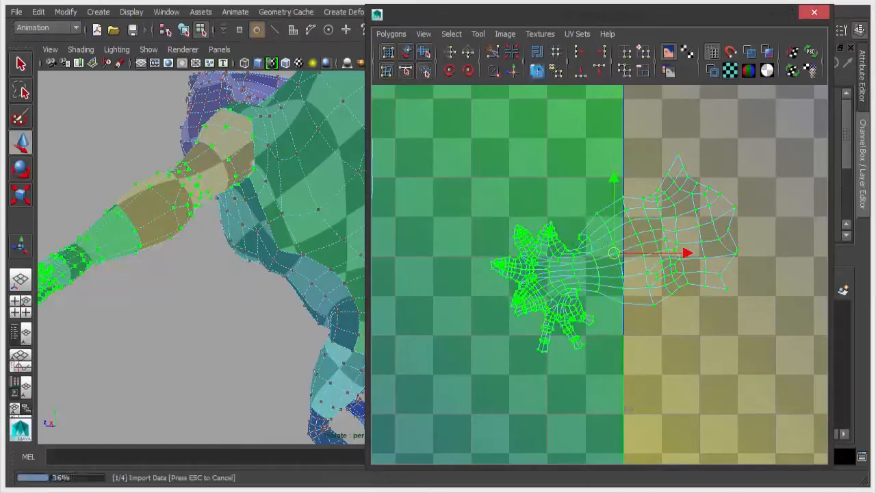
alt+middle_drag(553, 342, 553, 321)
alt+right_drag(553, 322, 821, 335)
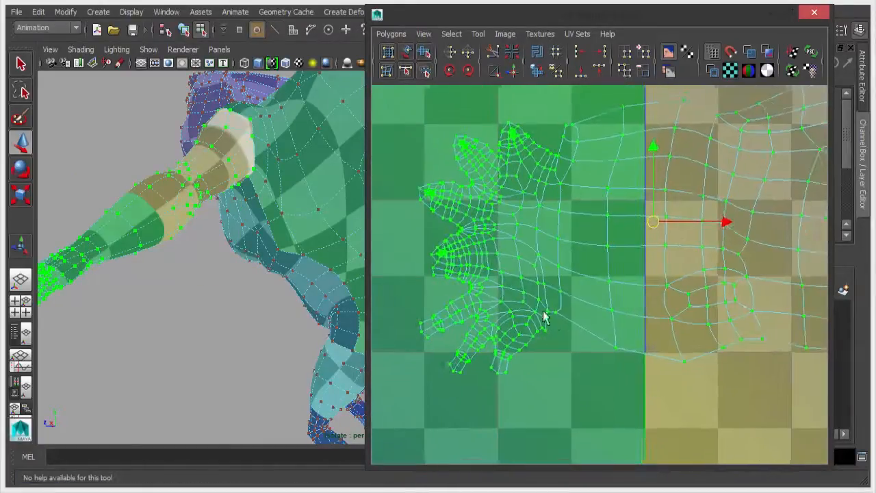
alt+middle_drag(544, 353, 472, 401)
Step: Pick edges on the unfolded arm shell and examine where they run along the model's arm
right_drag(526, 214, 528, 181)
click(498, 206)
double_click(528, 215)
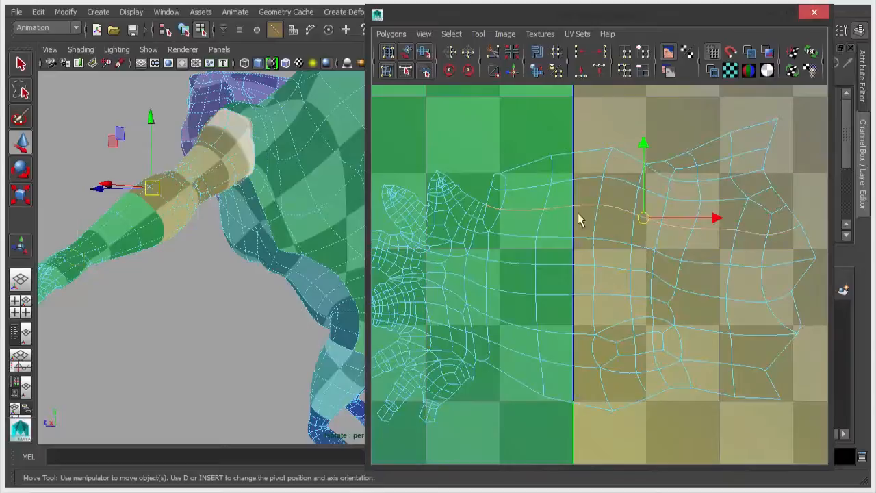
alt+drag(107, 186, 131, 129)
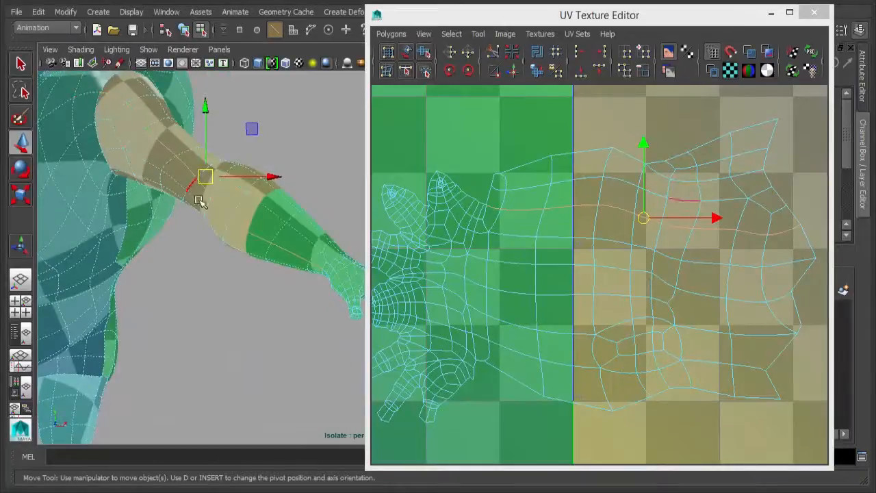
alt+drag(204, 275, 189, 189)
alt+middle_drag(171, 94, 204, 191)
alt+drag(332, 146, 201, 183)
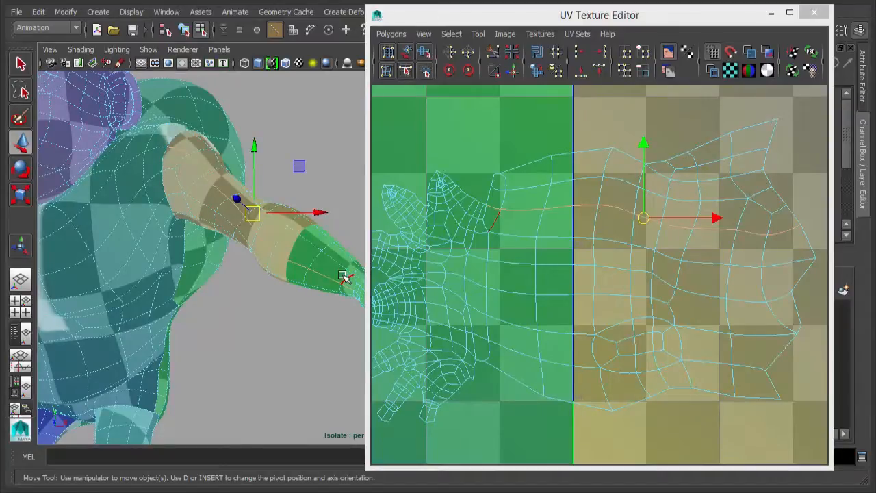
Step: Examine the checker pattern on the joined arm and hand and compare it with their shared UV shell
alt+right_drag(616, 267, 383, 268)
alt+middle_drag(593, 267, 664, 203)
alt+right_drag(684, 339, 522, 305)
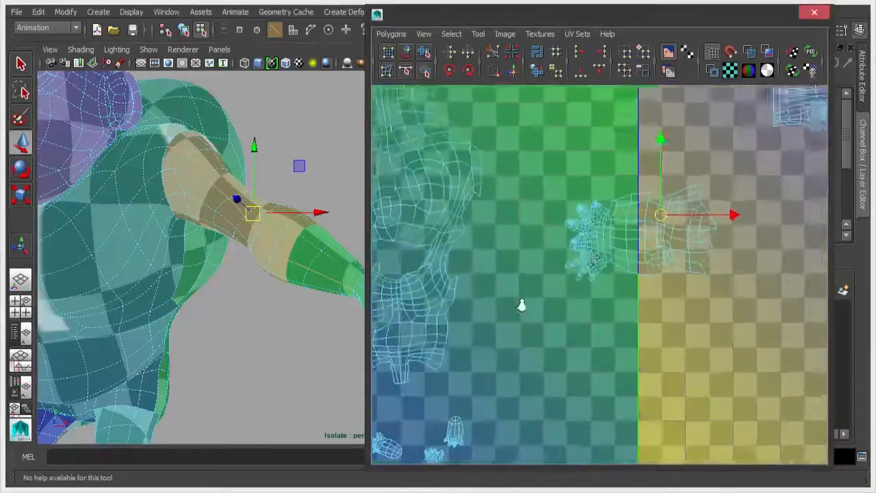
alt+middle_drag(521, 305, 671, 267)
alt+middle_drag(387, 308, 589, 297)
alt+right_drag(500, 274, 688, 256)
alt+middle_drag(688, 255, 657, 311)
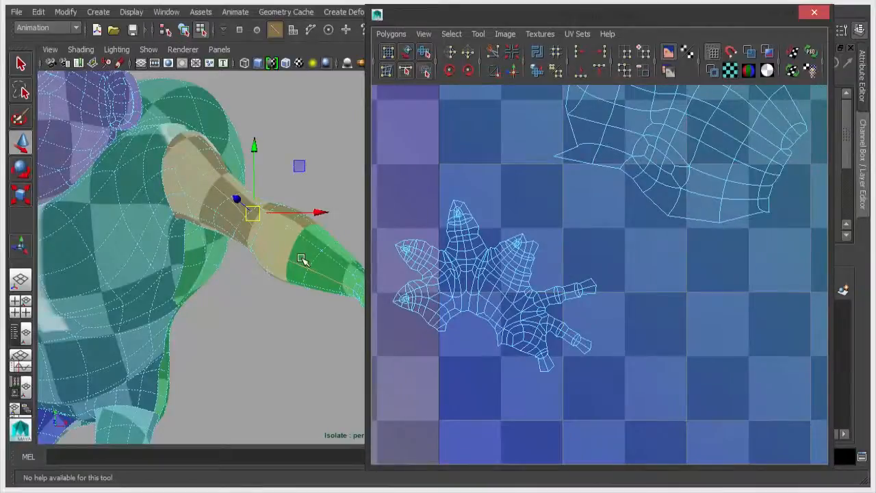
right_drag(301, 258, 317, 241)
click(303, 250)
mouse_move(291, 327)
alt+mouse_down()
mouse_move(246, 330)
mouse_move(206, 354)
alt+mouse_up()
alt+right_drag(693, 261, 649, 205)
alt+right_drag(514, 337, 768, 140)
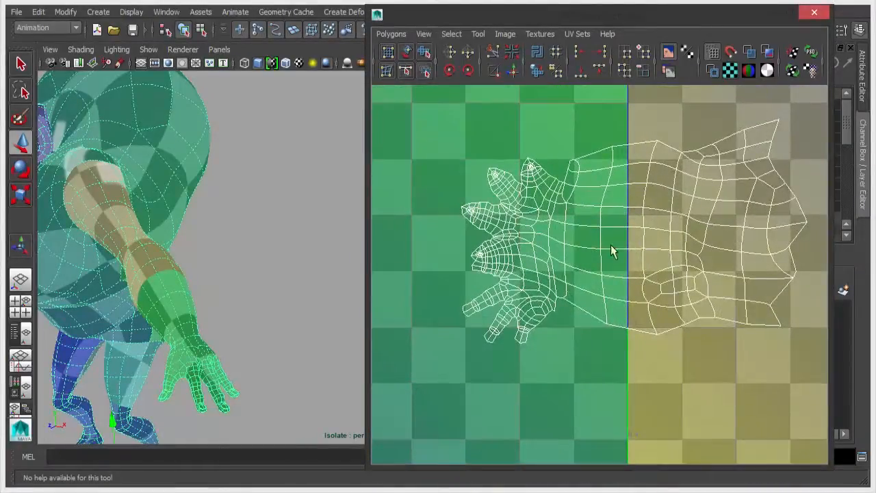
alt+right_drag(613, 251, 669, 200)
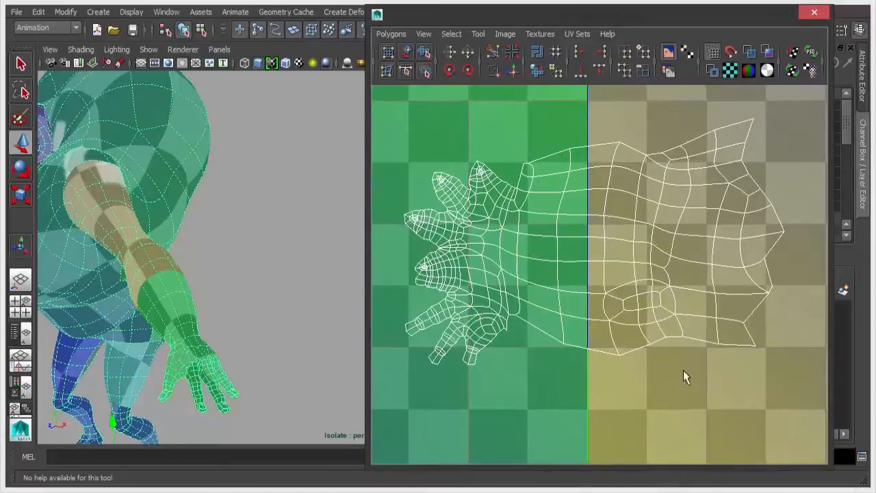
Step: Select all UVs of the remaining separate hand shell and rotate it until its open wrist faces up and left
alt+right_drag(684, 377, 552, 324)
alt+middle_drag(552, 325, 775, 290)
alt+middle_drag(425, 363, 681, 349)
alt+right_drag(609, 356, 700, 320)
right_drag(527, 312, 580, 311)
drag(504, 308, 566, 370)
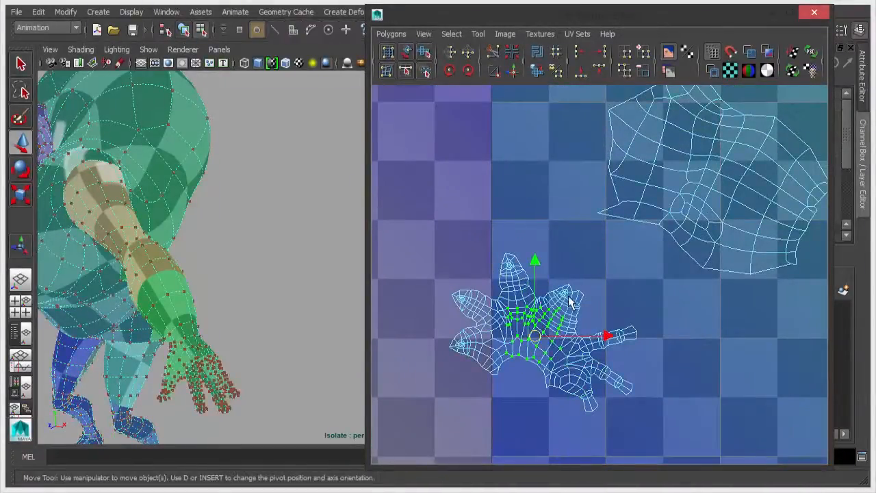
ctrl+right_drag(571, 302, 651, 241)
key(e)
drag(578, 386, 472, 383)
Step: Select the whole second arm shell and move it so its wrist border sits beside the rotated hand shell
drag(668, 165, 753, 246)
ctrl+right_drag(743, 266, 768, 222)
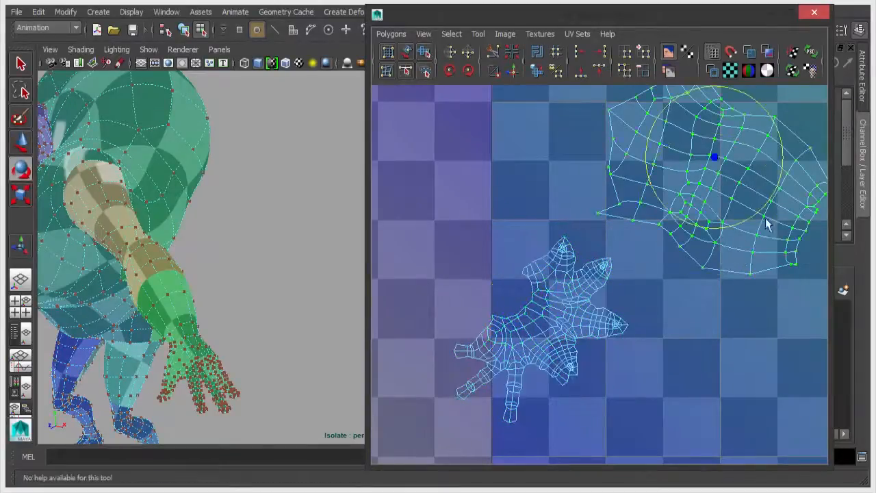
key(w)
drag(712, 169, 393, 208)
Step: Select the second arm shell's wrist border edges and sew them to the matching edges of the hand shell
alt+middle_drag(626, 299, 733, 282)
alt+right_drag(733, 282, 800, 342)
right_drag(669, 299, 664, 284)
alt+middle_drag(659, 315, 616, 324)
alt+right_drag(616, 325, 685, 338)
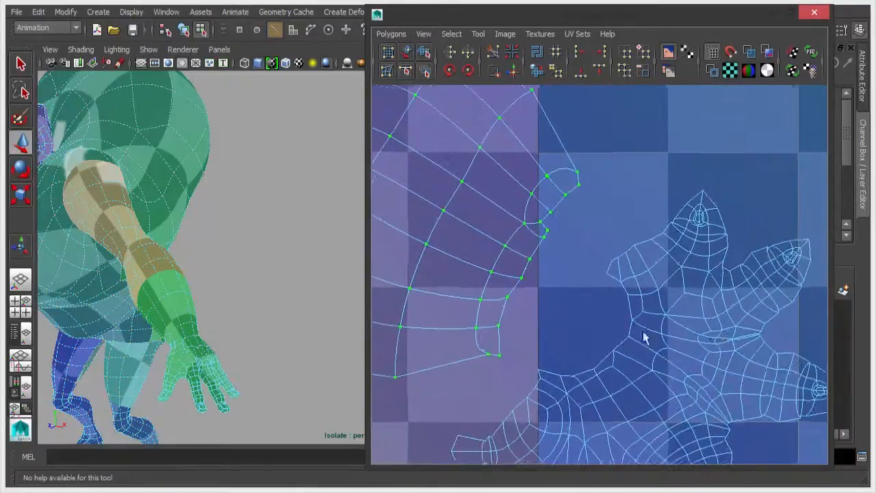
key(w)
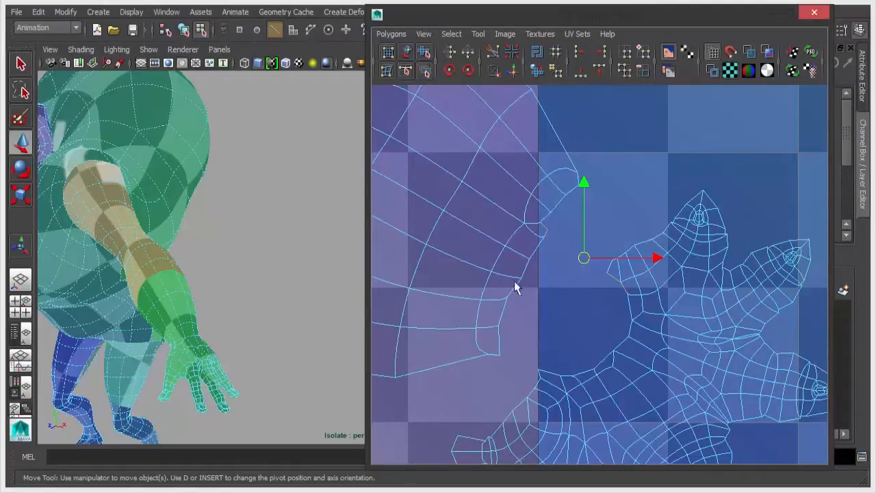
alt+middle_drag(574, 304, 622, 248)
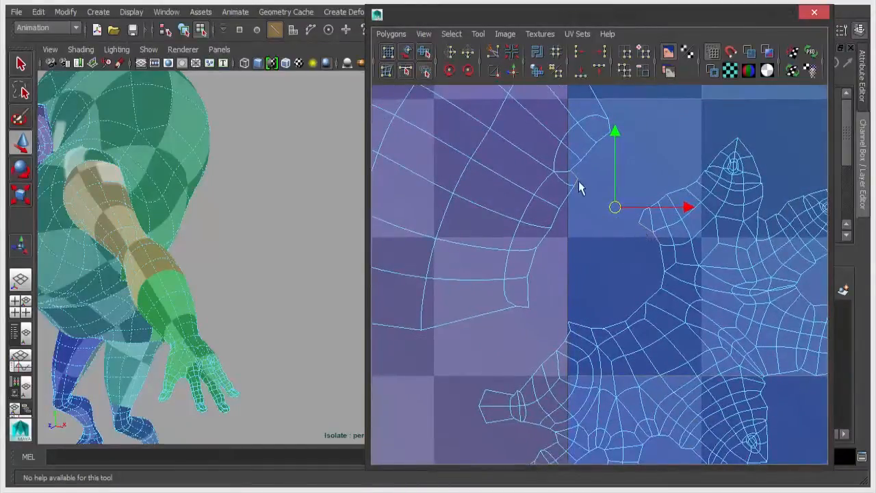
middle_drag(570, 199, 541, 294)
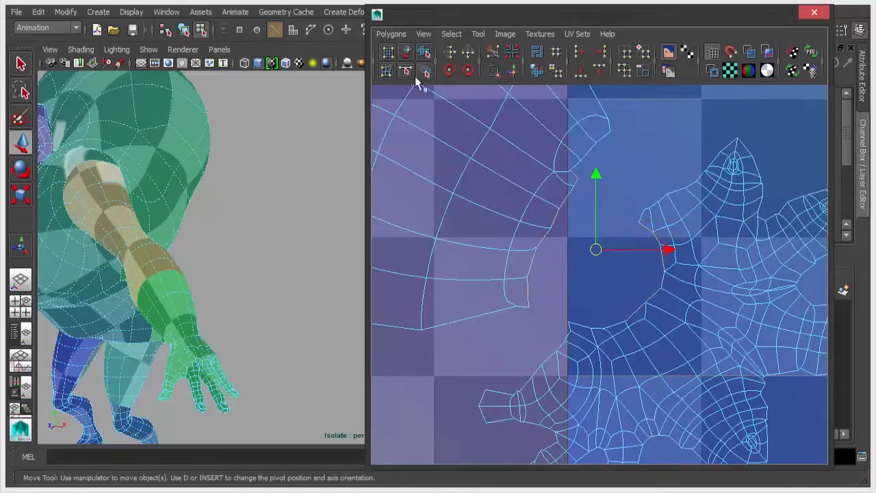
click(391, 34)
click(419, 401)
Step: Unfold all UVs of the second joined hand and arm shell and rotate it to lie horizontally
alt+right_drag(685, 384, 358, 221)
right_drag(526, 244, 580, 244)
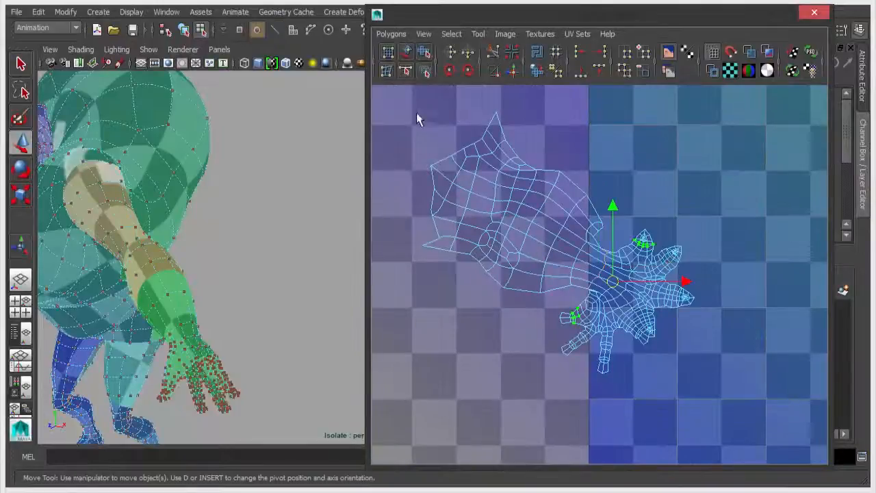
drag(753, 416, 591, 215)
click(538, 71)
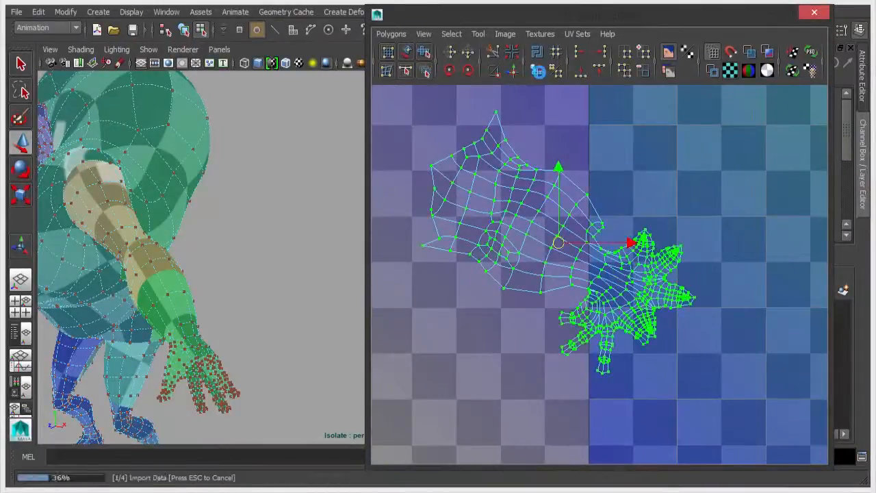
scroll(596, 294, down, 3)
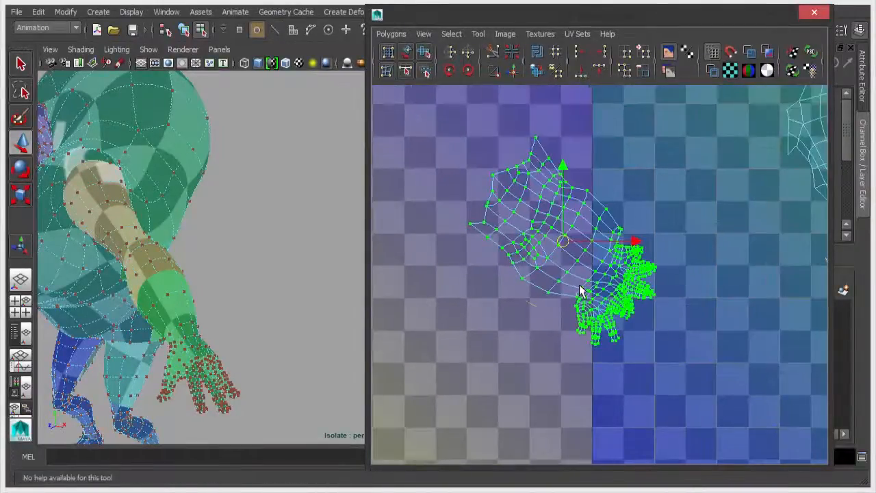
key(e)
drag(621, 281, 633, 241)
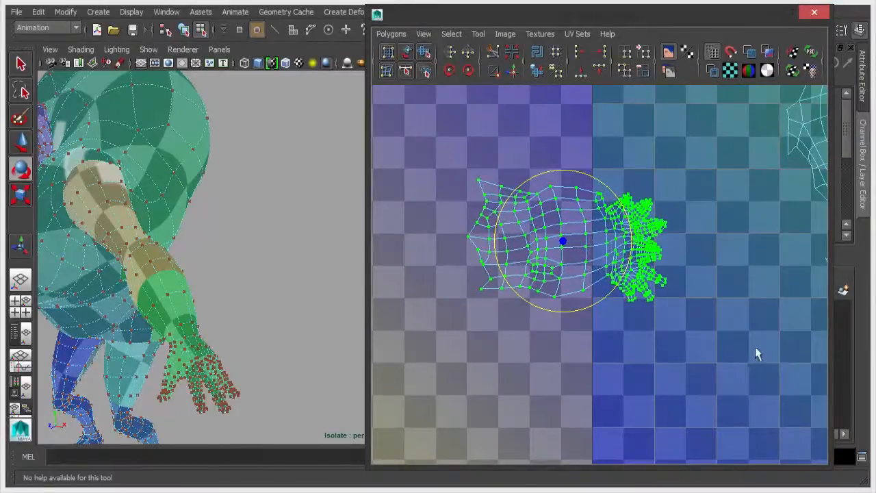
Step: Select the sole seam edges along the side of the model's foot, from the heel towards the toes
scroll(757, 353, down, 4)
alt+middle_drag(741, 360, 622, 199)
scroll(622, 199, up, 5)
alt+middle_drag(559, 284, 565, 339)
scroll(575, 206, up, 3)
alt+middle_drag(577, 164, 569, 306)
alt+right_drag(569, 306, 638, 293)
alt+middle_drag(638, 293, 623, 334)
alt+right_drag(254, 278, 171, 247)
alt+middle_drag(171, 247, 226, 164)
alt+drag(233, 233, 288, 248)
alt+right_drag(226, 253, 295, 253)
alt+middle_drag(226, 369, 322, 235)
alt+right_drag(322, 235, 445, 233)
alt+middle_drag(184, 253, 299, 248)
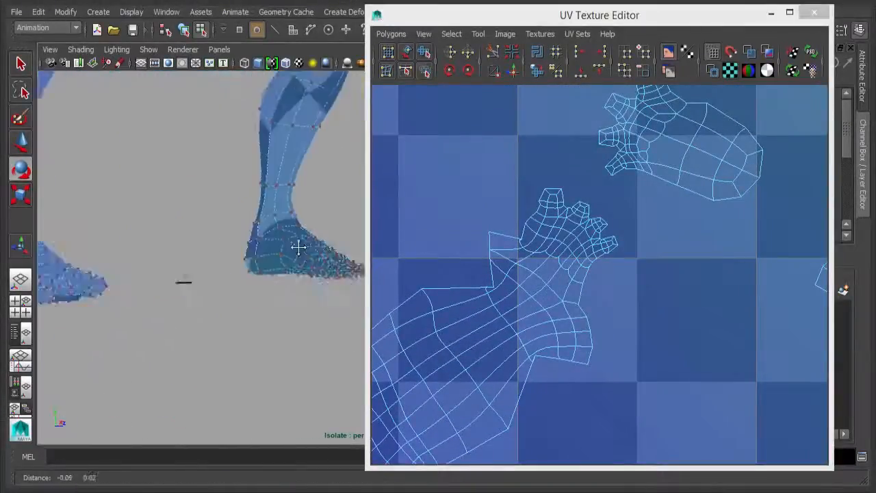
alt+right_drag(298, 247, 370, 260)
alt+drag(342, 254, 136, 241)
alt+middle_drag(137, 241, 274, 264)
alt+right_drag(274, 264, 370, 266)
alt+middle_drag(352, 291, 243, 247)
right_drag(242, 246, 243, 204)
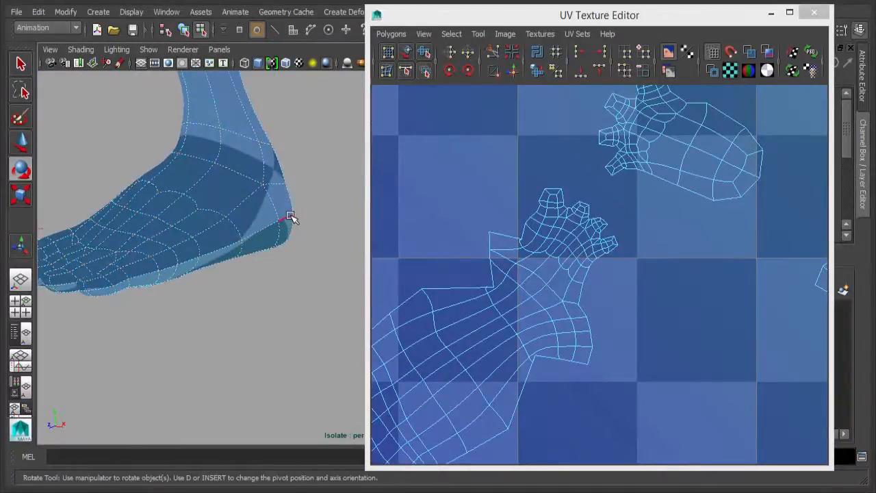
click(291, 217)
double_click(104, 290)
Step: Move and sew the sole shell onto the leg and foot shell along the selected side seam edges
alt+middle_drag(775, 303, 398, 301)
alt+middle_drag(603, 242, 640, 331)
alt+middle_drag(577, 312, 566, 350)
alt+right_drag(597, 168, 649, 229)
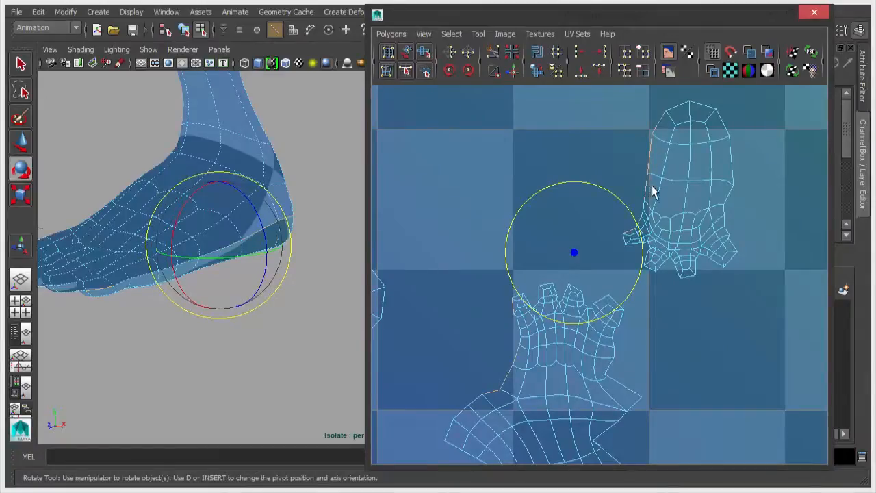
alt+middle_drag(522, 293, 523, 308)
alt+right_drag(523, 309, 771, 321)
alt+middle_drag(647, 258, 552, 315)
alt+right_drag(551, 315, 575, 274)
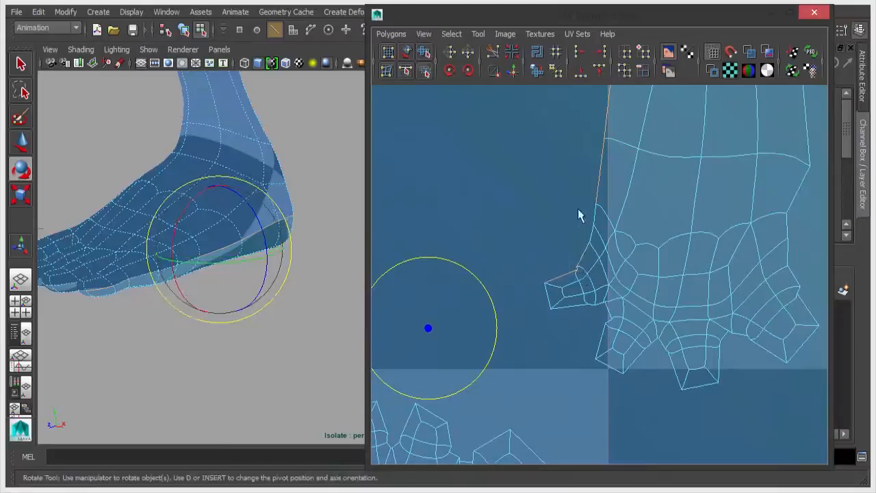
alt+right_drag(600, 248, 329, 207)
alt+middle_drag(604, 293, 649, 214)
click(391, 33)
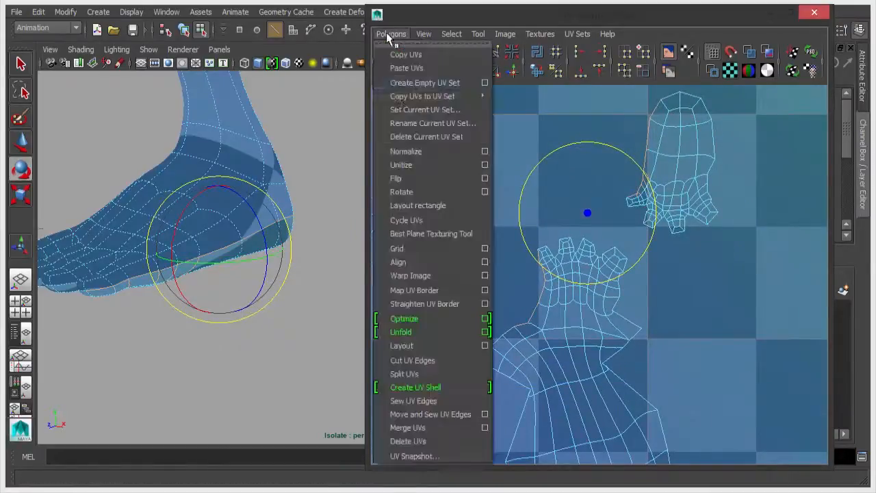
click(409, 415)
Step: Select the overlapping border edges at the heel of the joined foot shell and sew them together
alt+right_drag(636, 349, 369, 281)
alt+middle_drag(585, 340, 616, 247)
alt+middle_drag(578, 267, 610, 327)
alt+right_drag(438, 328, 675, 304)
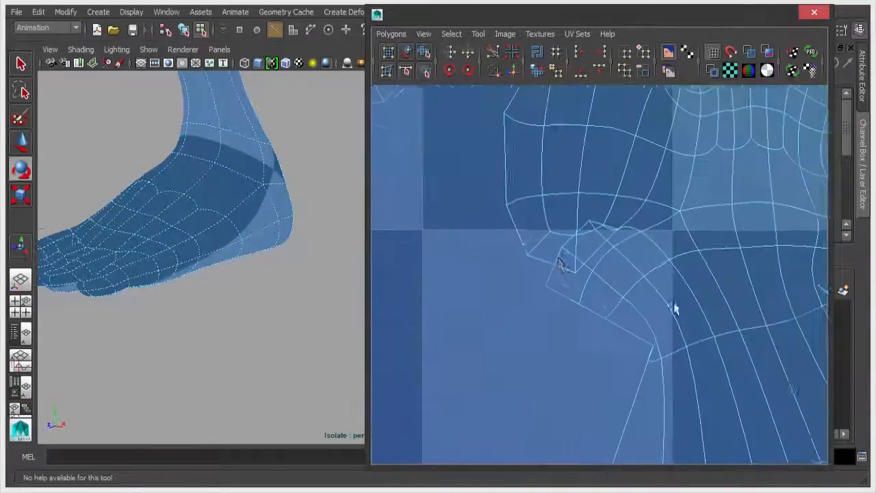
key(e)
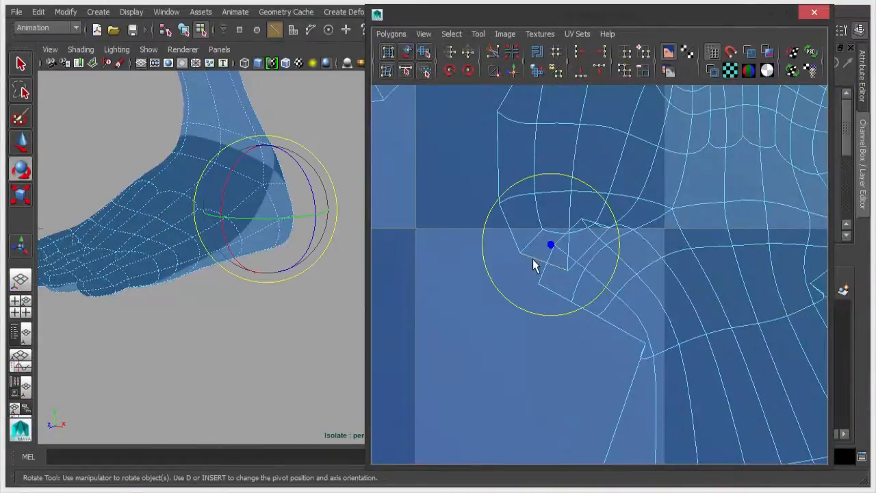
shift+click(590, 246)
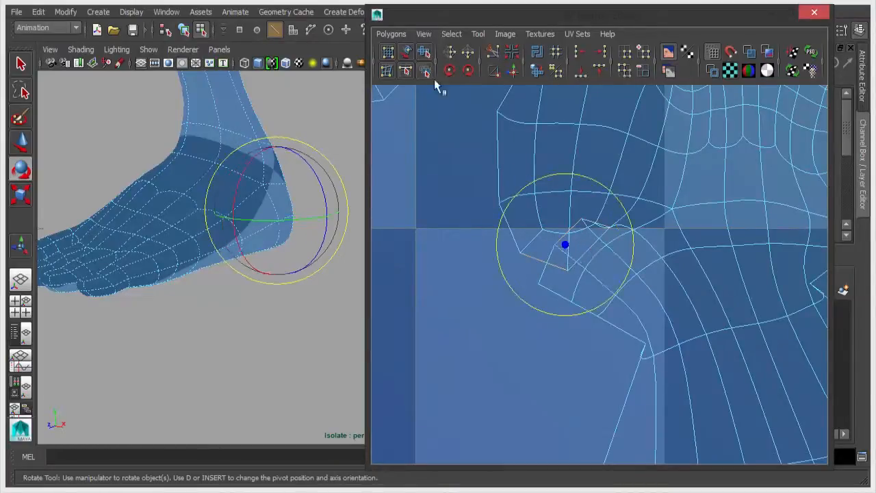
click(396, 34)
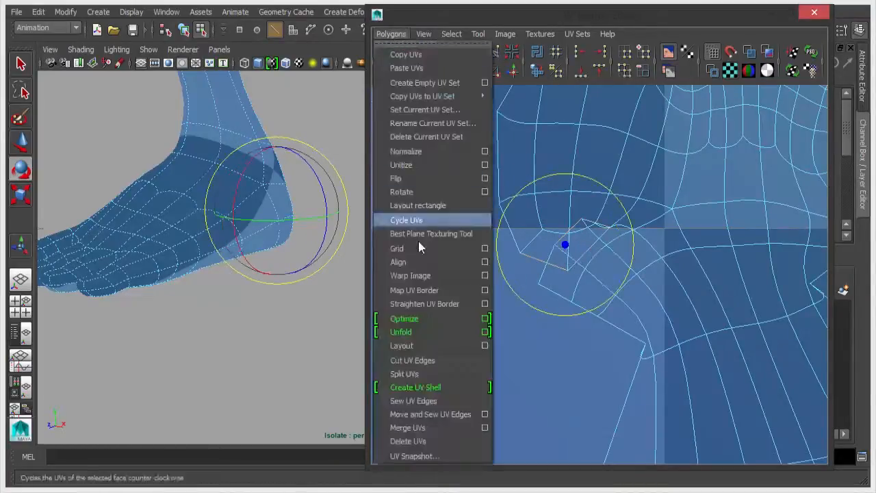
click(431, 389)
Step: Select all UVs of the joined leg, foot and sole shell and unfold them
click(545, 276)
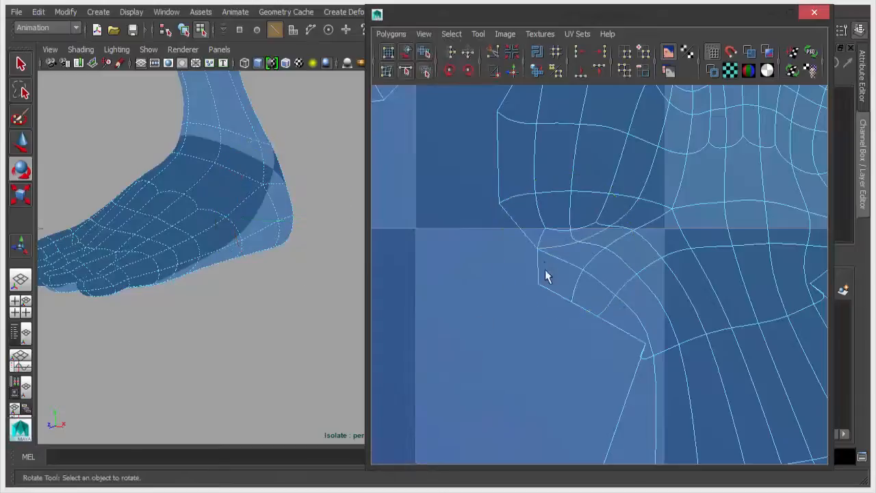
click(539, 261)
scroll(540, 259, down, 5)
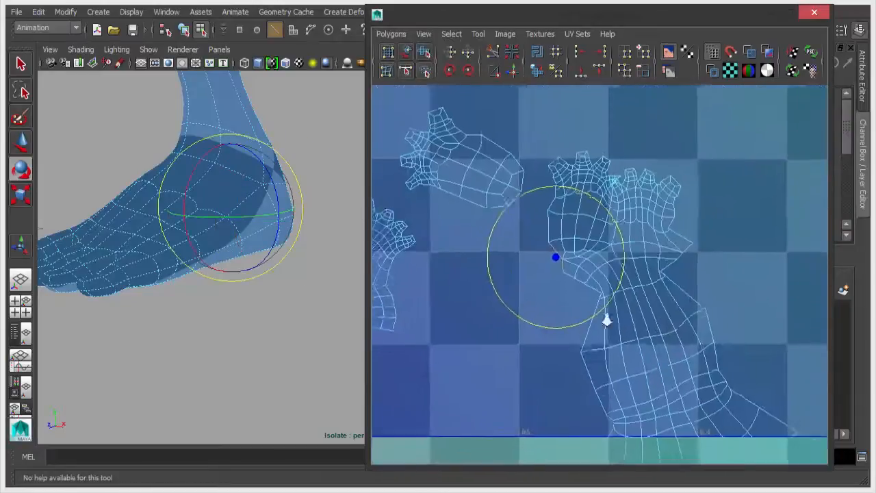
right_drag(624, 241, 662, 231)
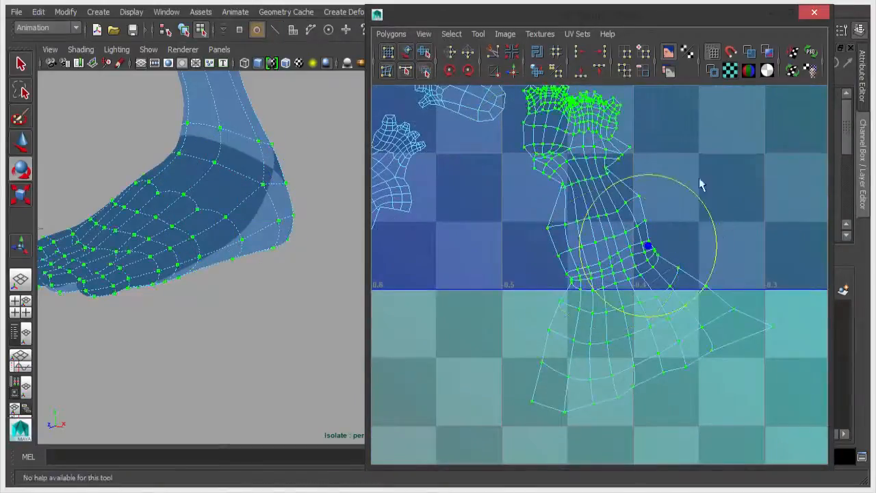
click(536, 70)
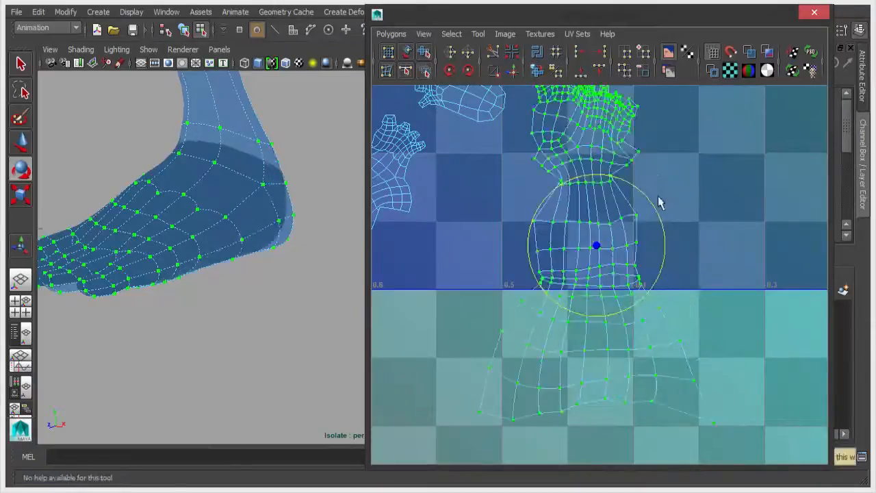
Step: Select the edges still open at the heel notch between the sole and leg parts of the unfolded shell
alt+middle_drag(658, 202, 671, 254)
alt+middle_drag(490, 208, 501, 274)
alt+right_drag(501, 274, 776, 277)
alt+middle_drag(573, 285, 579, 300)
alt+right_drag(580, 300, 826, 281)
alt+middle_drag(524, 293, 551, 298)
right_drag(519, 282, 519, 250)
click(507, 261)
Step: Check the selected heel seam on the model's foot and sew its UV edges together
alt+drag(256, 261, 119, 239)
alt+middle_drag(287, 226, 217, 229)
alt+right_drag(217, 229, 227, 231)
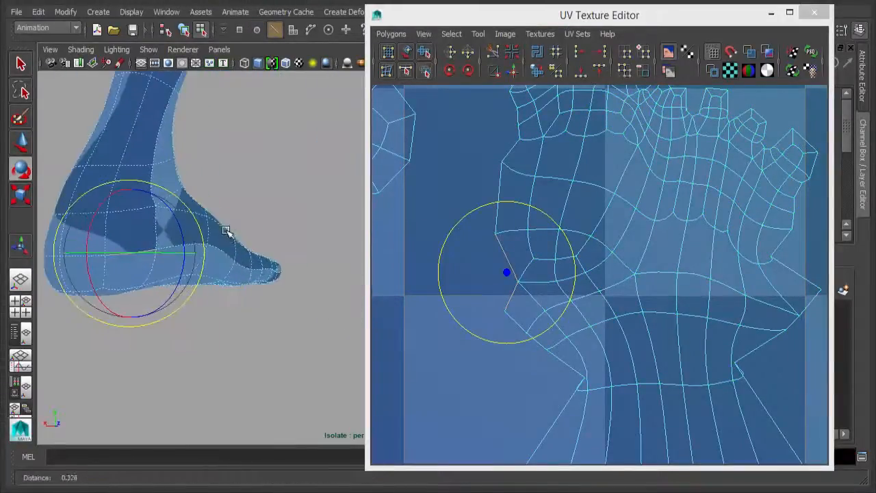
alt+drag(227, 231, 217, 242)
alt+middle_drag(217, 242, 239, 248)
alt+right_drag(239, 248, 246, 250)
alt+drag(246, 250, 261, 247)
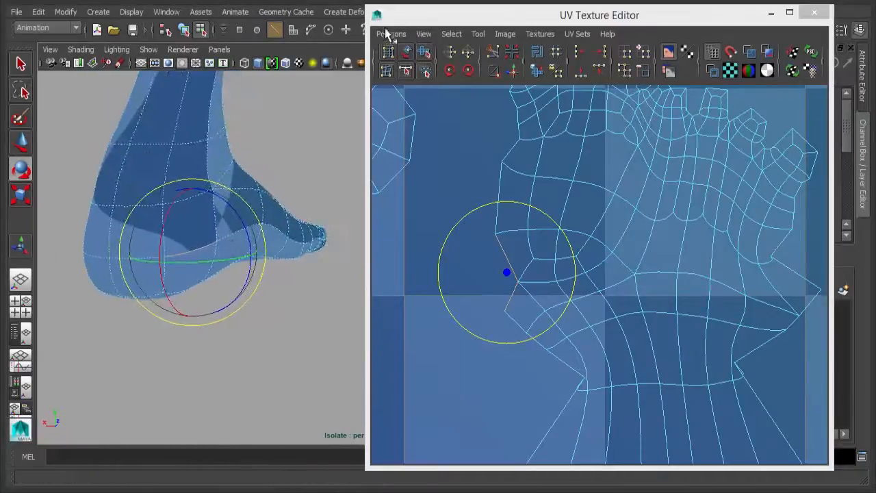
click(391, 34)
click(426, 401)
Step: Extend the UV selection to the entire leg and foot shell and unfold it again with the heel seam closed
alt+right_drag(734, 345, 507, 301)
alt+middle_drag(610, 344, 606, 257)
right_drag(606, 257, 652, 257)
drag(641, 236, 606, 270)
ctrl+right_drag(612, 275, 692, 197)
click(537, 71)
alt+right_drag(765, 333, 559, 225)
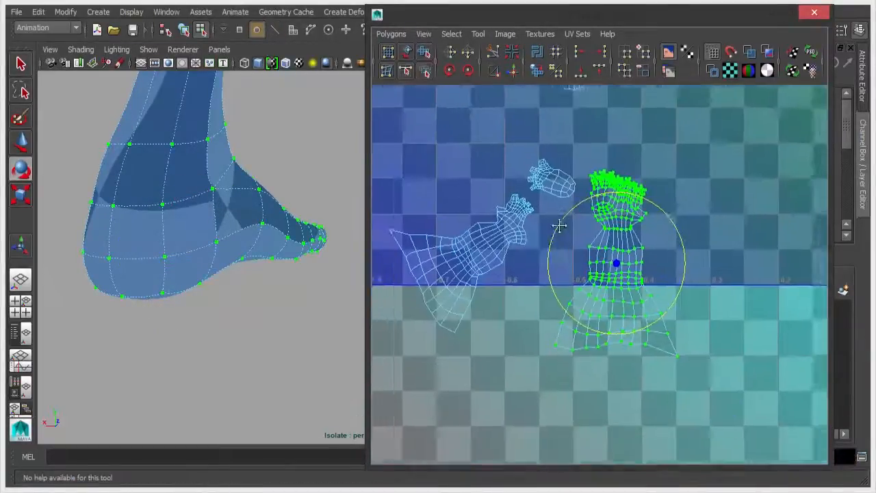
Step: Switch to edge selection on the second leg's foot shell and its separate sole shell
alt+middle_drag(560, 225, 580, 217)
alt+right_drag(581, 218, 776, 209)
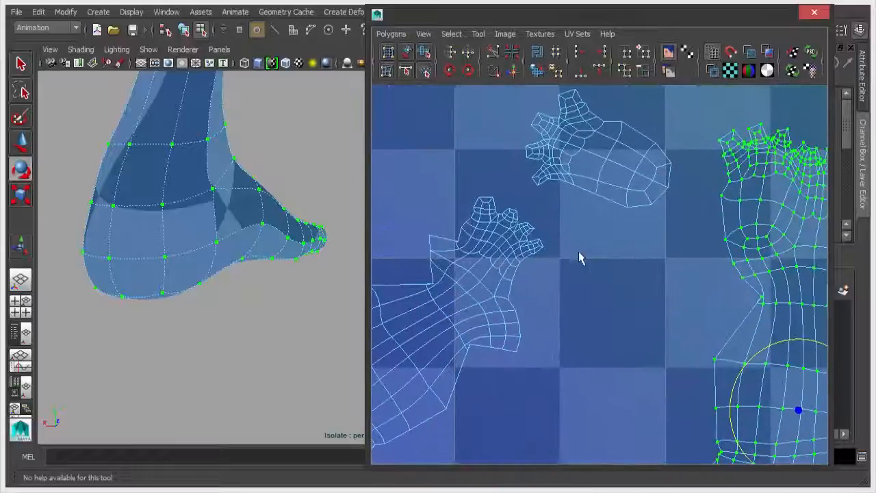
alt+right_drag(550, 233, 644, 243)
right_drag(629, 171, 629, 139)
alt+middle_drag(587, 227, 616, 223)
alt+right_drag(452, 228, 601, 219)
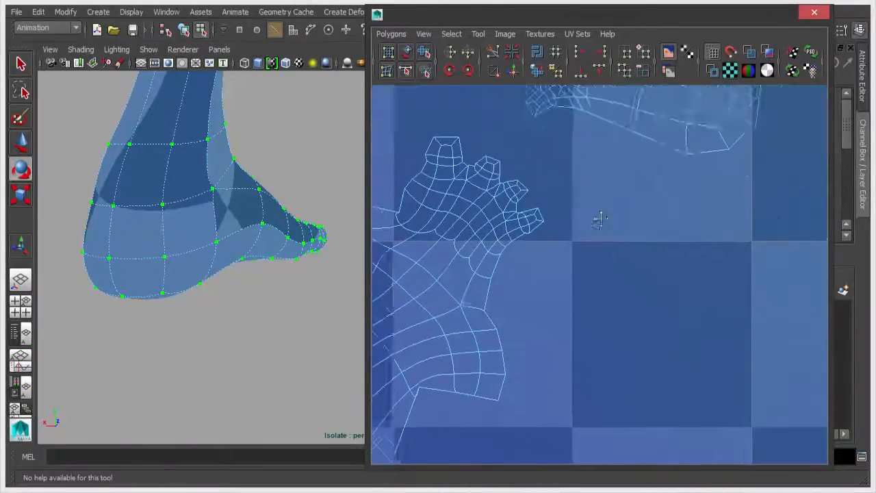
alt+middle_drag(604, 242, 585, 327)
Step: Select the shared border edges along the side of the second foot, from the little toe back to the heel
alt+drag(193, 265, 113, 258)
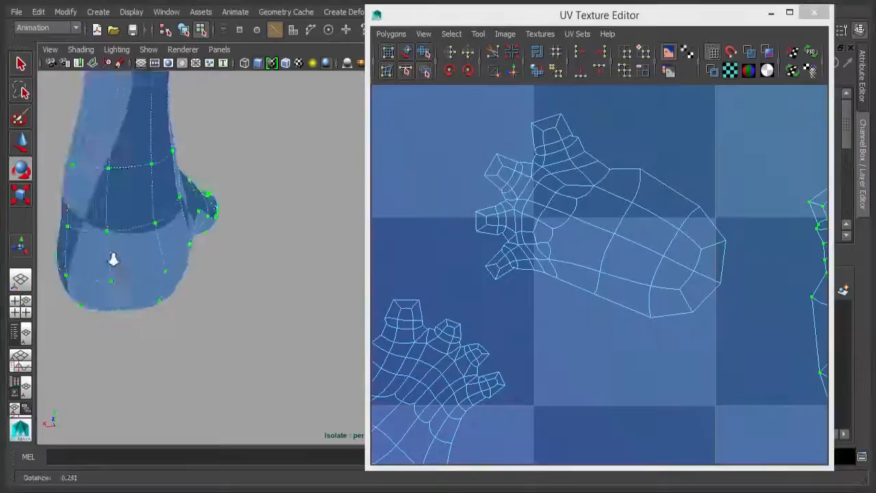
alt+right_drag(114, 259, 55, 259)
alt+middle_drag(260, 251, 91, 249)
alt+right_drag(288, 264, 369, 260)
alt+drag(209, 253, 518, 244)
alt+middle_drag(290, 243, 127, 226)
alt+drag(127, 226, 231, 217)
key(e)
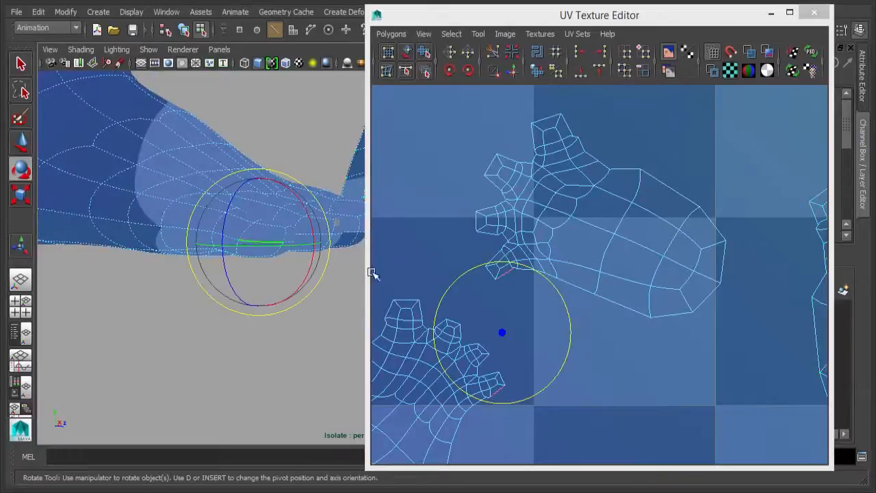
scroll(664, 312, up, 3)
shift+drag(486, 232, 534, 234)
shift+drag(688, 330, 720, 297)
shift+drag(756, 319, 779, 302)
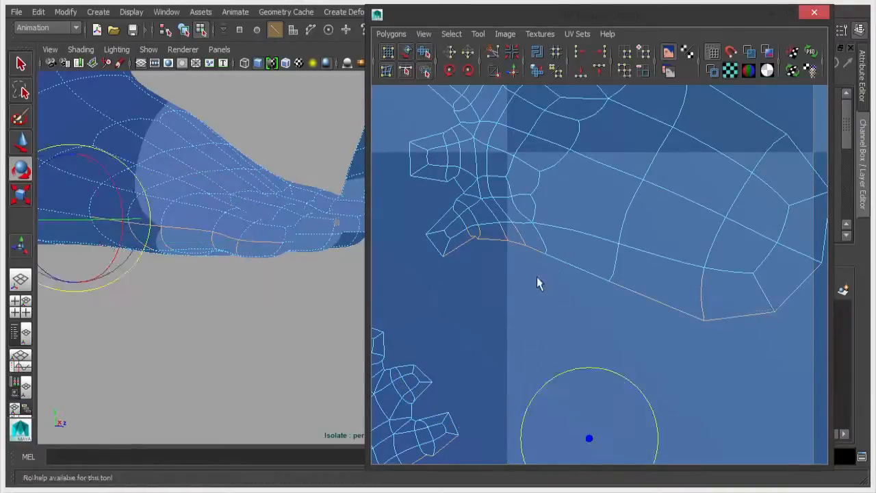
Step: Move and sew the selected sole edges onto the second leg's foot shell
alt+right_drag(694, 348, 386, 234)
alt+middle_drag(386, 234, 481, 84)
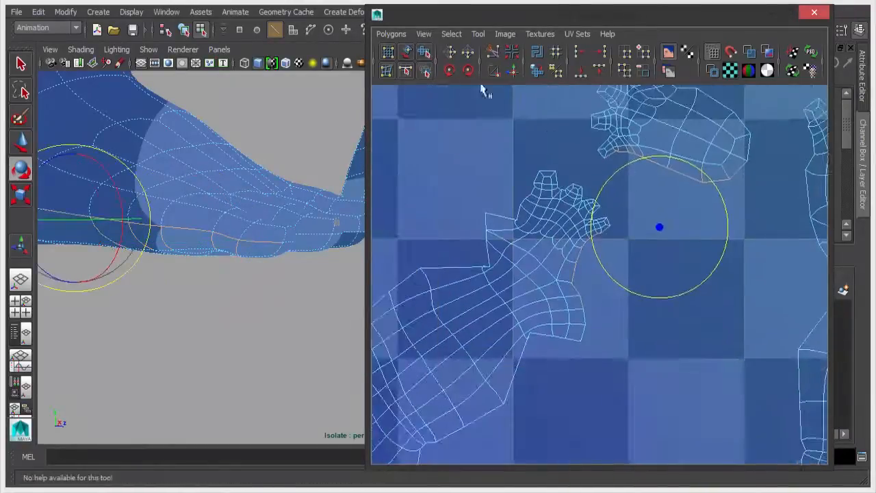
click(391, 33)
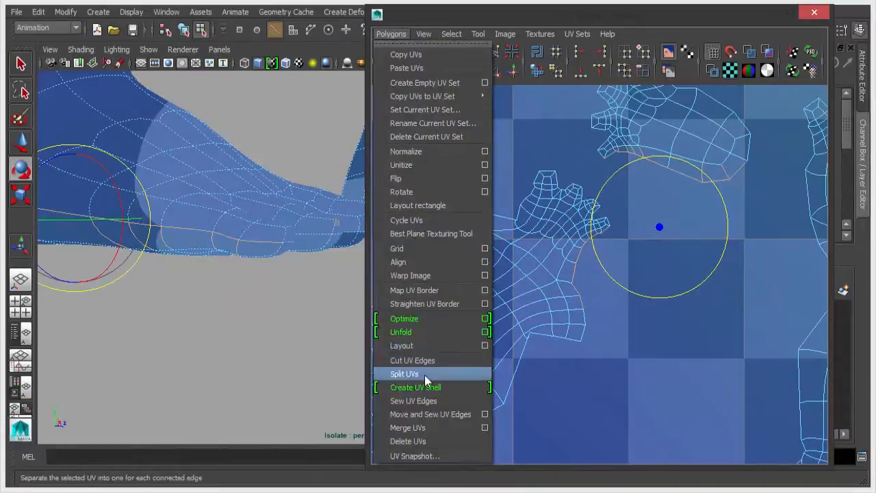
click(429, 414)
Step: Select the leftover open edge near the heel of the joined shell and sew it
scroll(649, 349, up, 5)
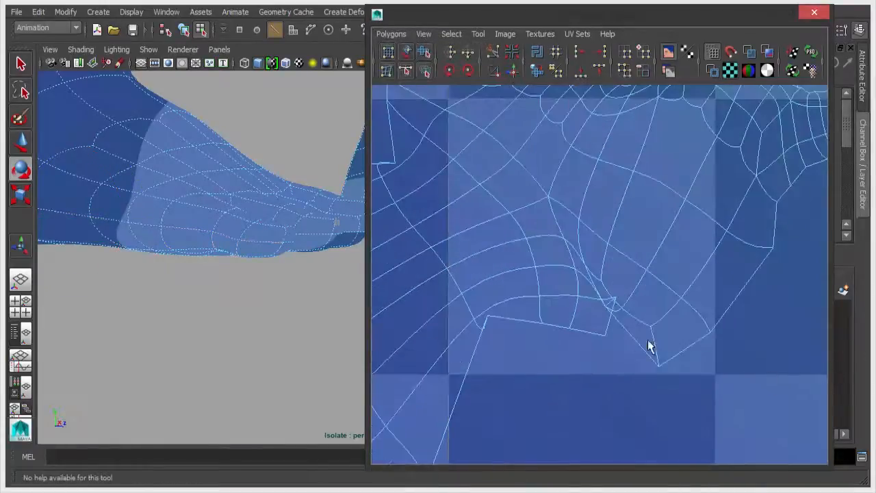
key(e)
click(391, 34)
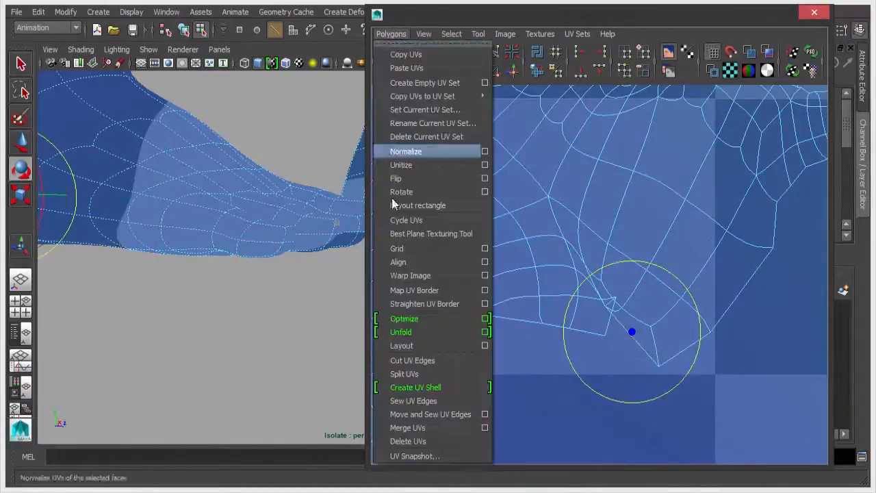
click(411, 401)
Step: Select all UVs of the second leg, foot and sole shell and unfold them
scroll(609, 348, down, 6)
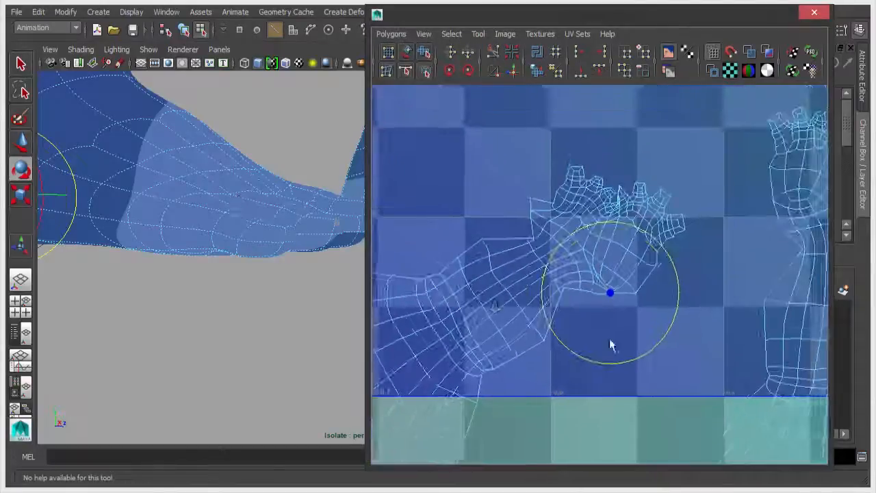
right_drag(487, 291, 618, 234)
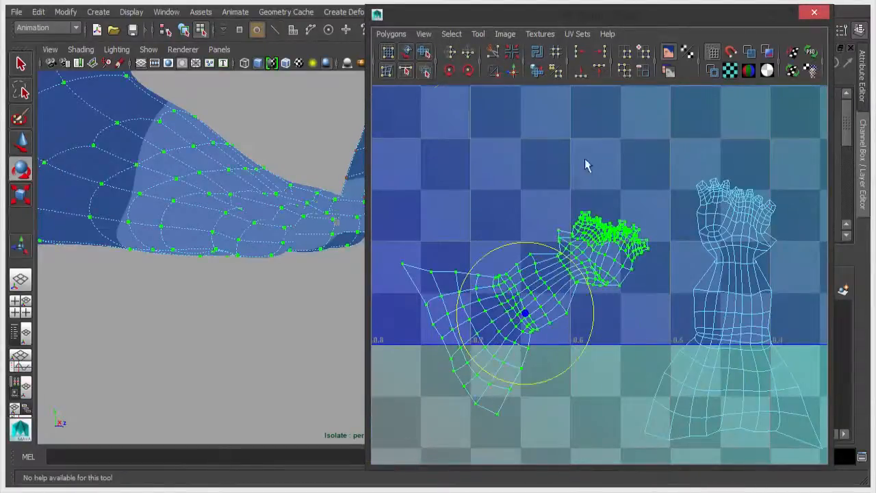
click(541, 77)
scroll(596, 313, down, 3)
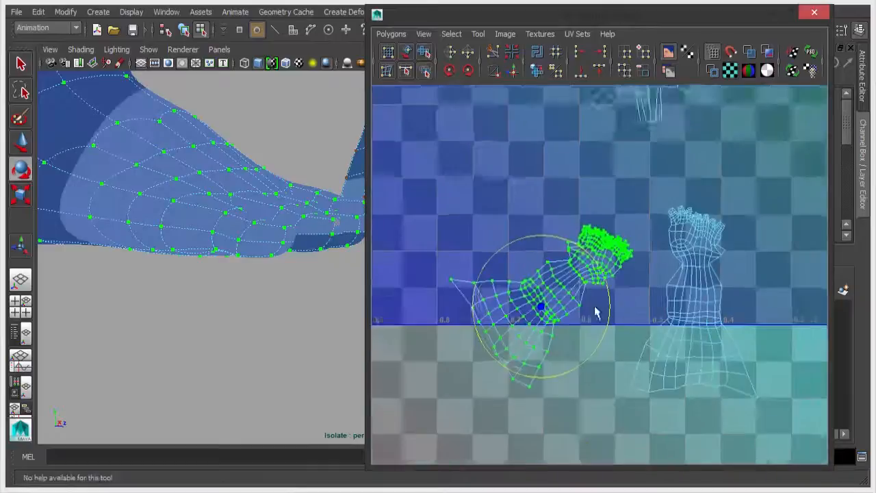
Step: Rotate the unfolded second leg shell upright and move it beside the first leg shell
drag(601, 299, 613, 228)
key(w)
drag(538, 248, 565, 259)
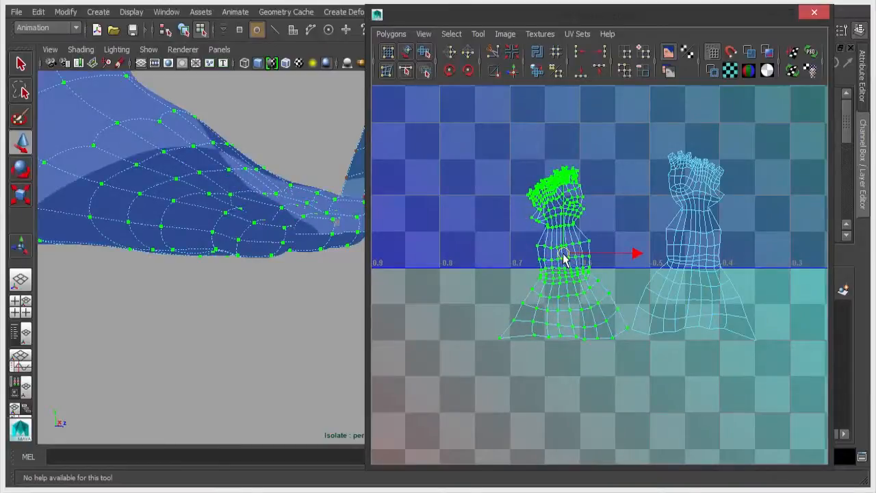
Step: Unfold the upright second leg shell once more
click(630, 141)
alt+right_drag(541, 295, 654, 299)
drag(595, 451, 608, 452)
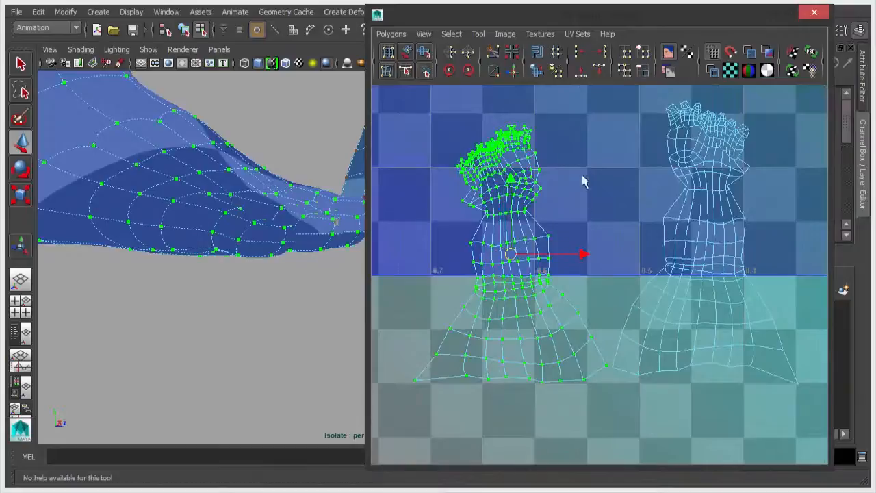
click(536, 70)
Step: Examine the whole UV layout and check the head, body and arm shells against the full model
alt+right_drag(712, 246, 553, 207)
alt+right_drag(773, 243, 206, 96)
alt+middle_drag(606, 195, 603, 316)
alt+right_drag(687, 298, 582, 267)
alt+middle_drag(788, 217, 733, 209)
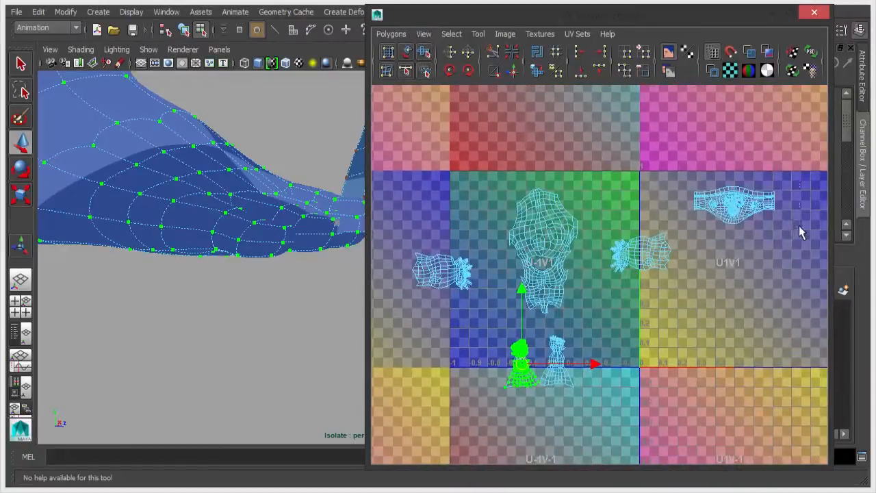
click(770, 209)
click(575, 299)
click(645, 248)
alt+right_drag(292, 271, 9, 166)
alt+drag(205, 172, 256, 172)
alt+middle_drag(342, 158, 279, 219)
alt+drag(205, 213, 254, 204)
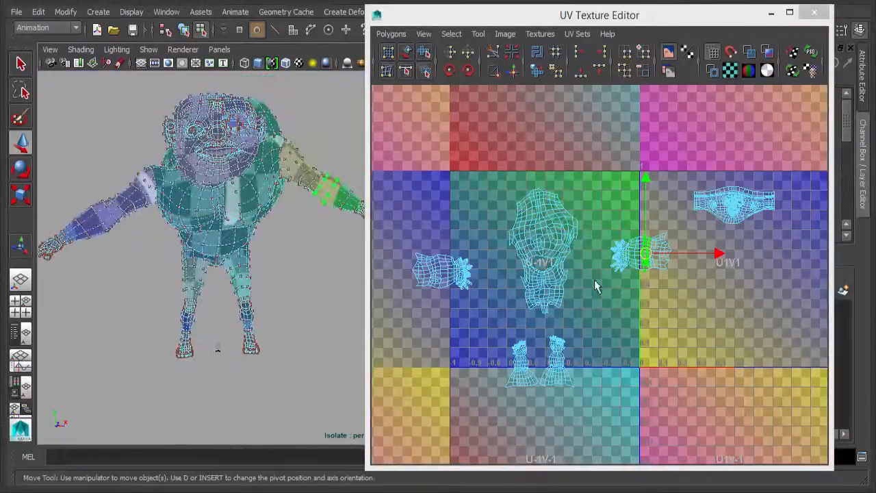
click(434, 255)
Step: Select the UVs of both leg shells and rotate them until the feet point downward
drag(518, 386, 516, 387)
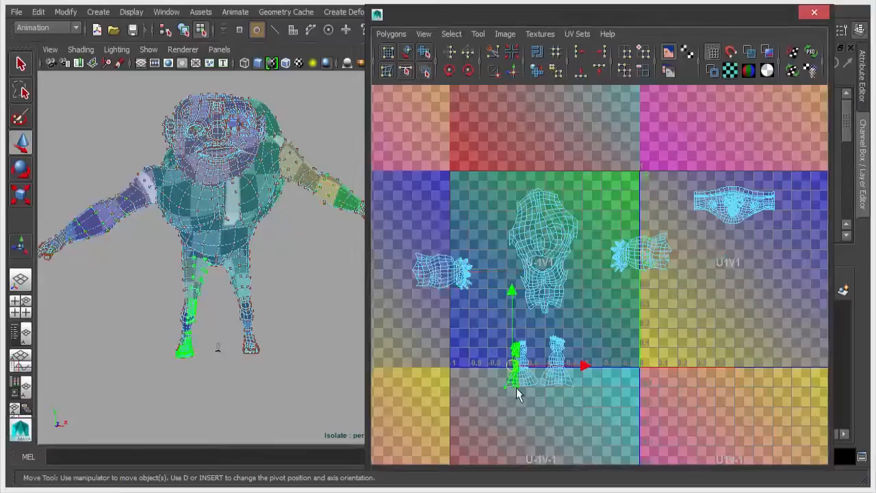
drag(548, 332, 575, 353)
alt+middle_drag(619, 404, 663, 333)
alt+right_drag(663, 334, 585, 320)
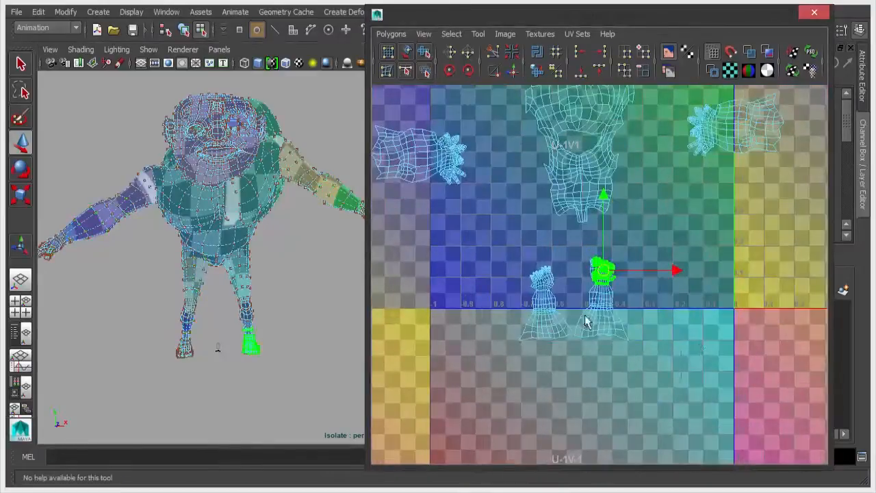
key(z)
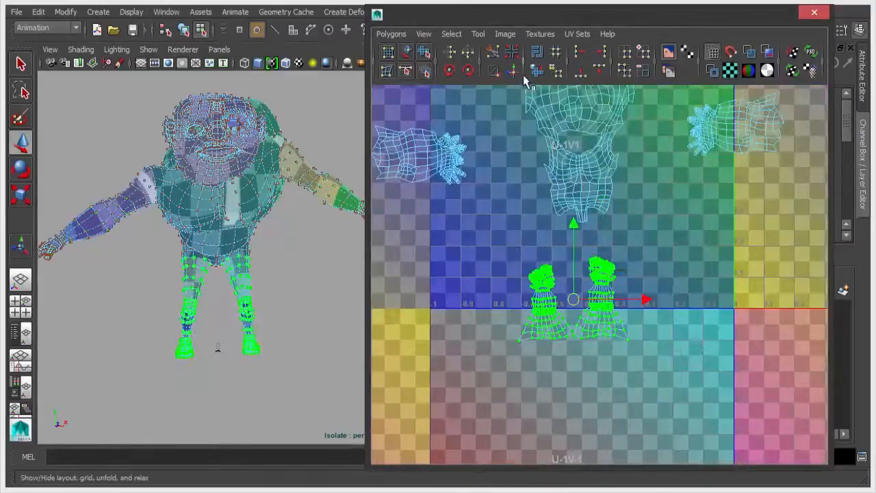
click(451, 70)
click(450, 71)
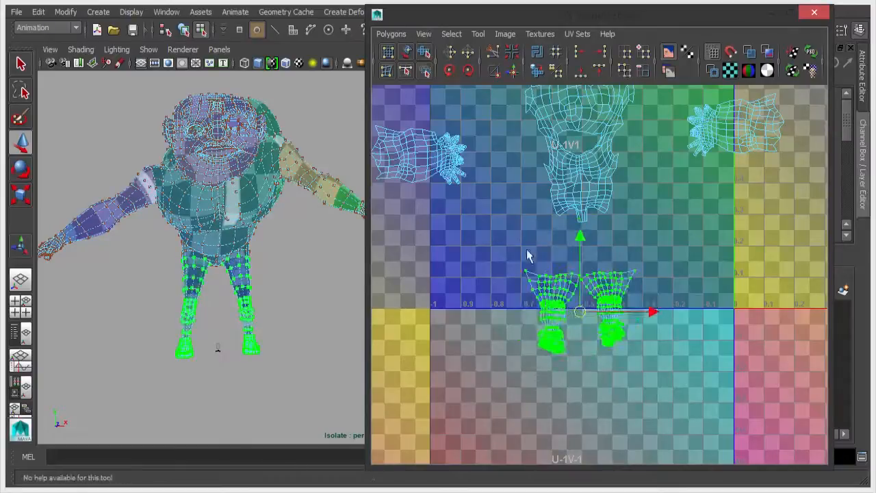
scroll(665, 260, up, 5)
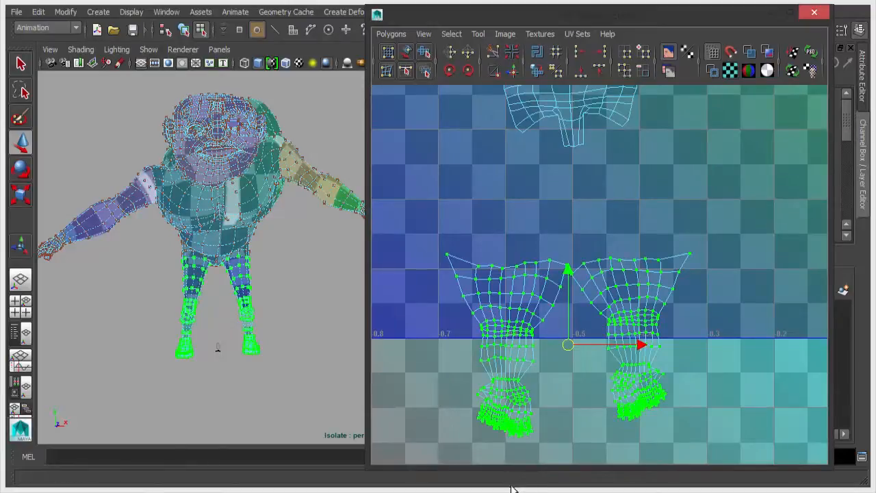
Step: Return to object selection, select the whole Igor model and inspect its foot shells in the UV layout
right_drag(226, 206, 330, 122)
click(312, 157)
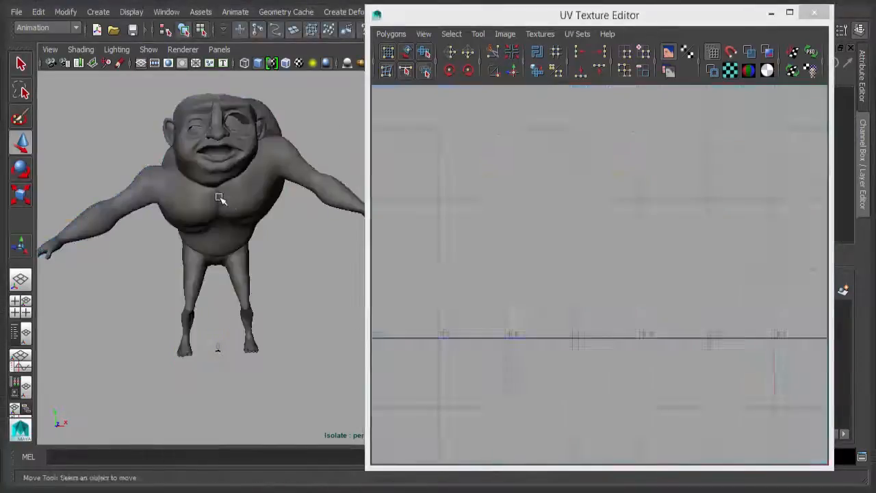
click(221, 197)
alt+right_drag(575, 273, 497, 219)
alt+middle_drag(497, 219, 547, 149)
alt+right_drag(548, 148, 794, 248)
alt+middle_drag(592, 214, 611, 260)
alt+right_drag(540, 296, 552, 301)
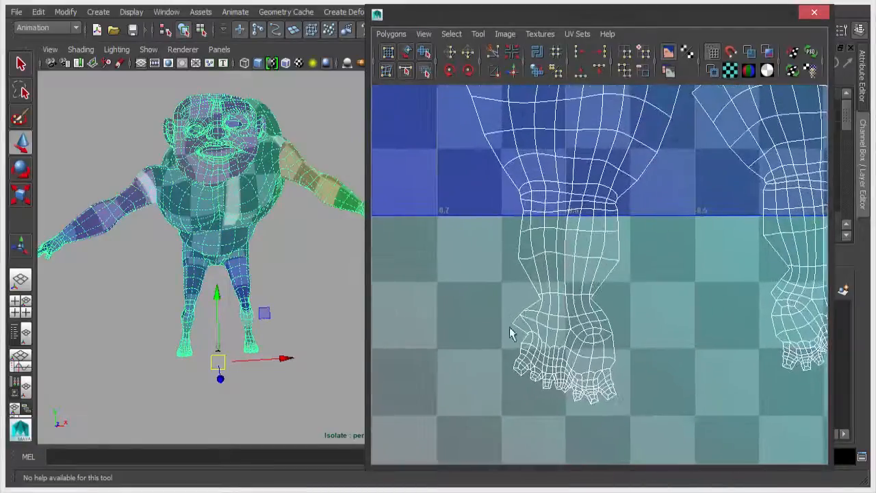
Step: Move the UV editor aside, open the IgorShape attributes and collapse the OpenSubdiv Controls
drag(674, 19, 405, 16)
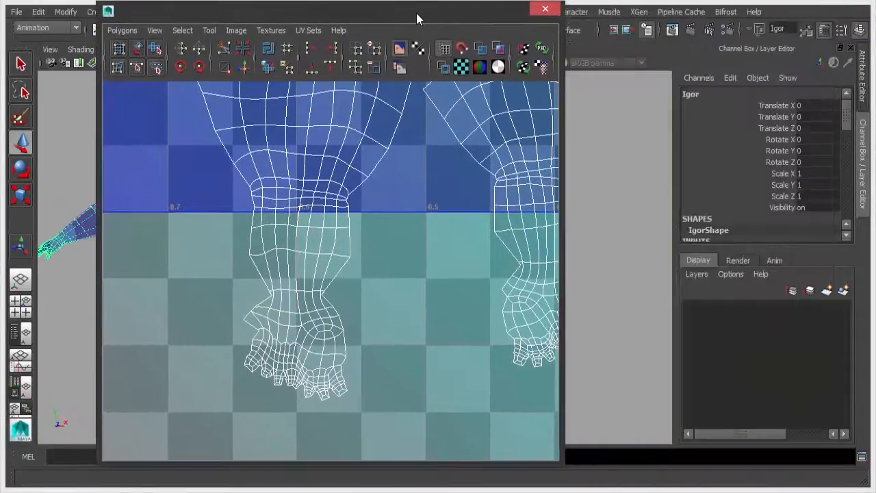
click(864, 103)
scroll(650, 329, down, 3)
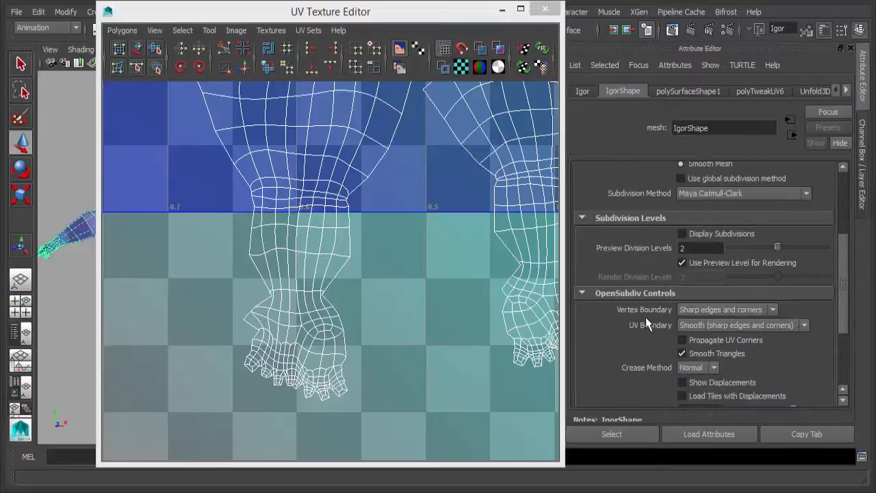
scroll(646, 317, down, 1)
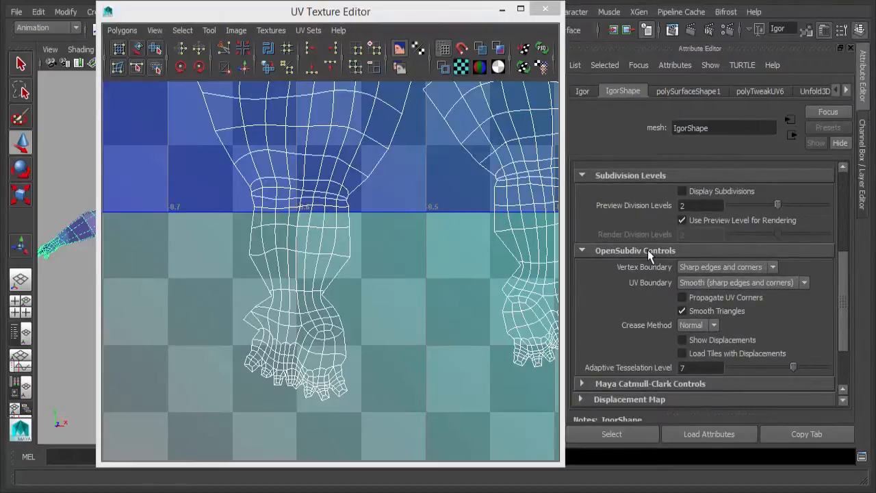
click(648, 250)
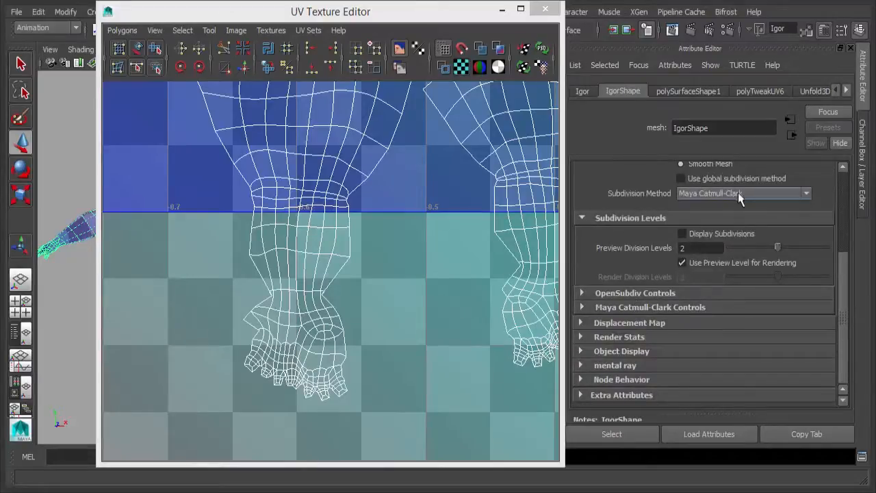
Step: Expand the Maya Catmull-Clark Controls, try Do not smooth for Map Borders, and set it to Smooth all
click(608, 308)
scroll(614, 297, down, 3)
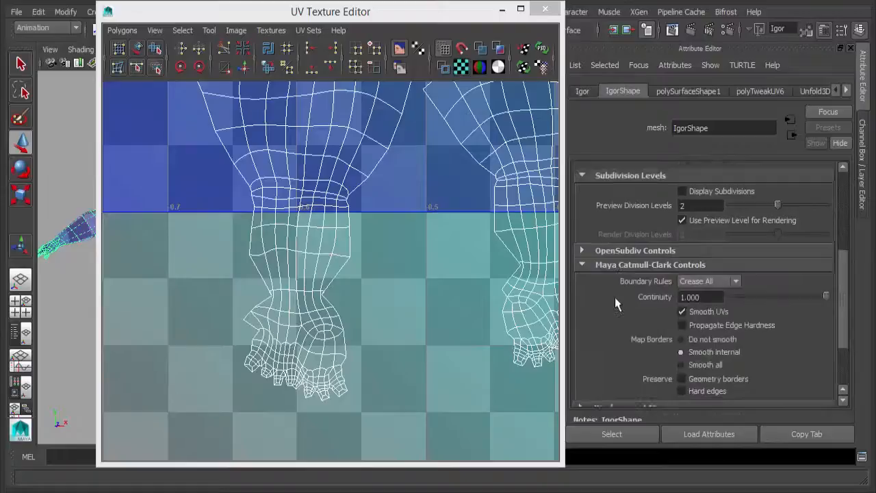
click(712, 254)
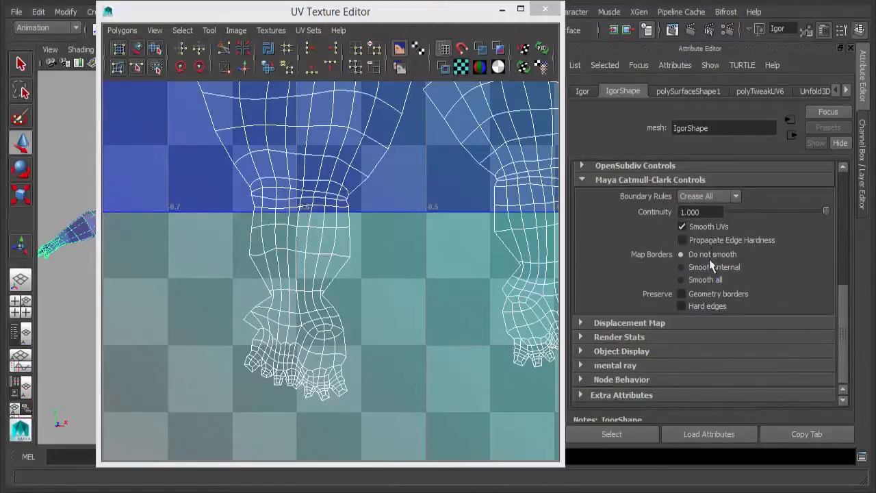
click(707, 280)
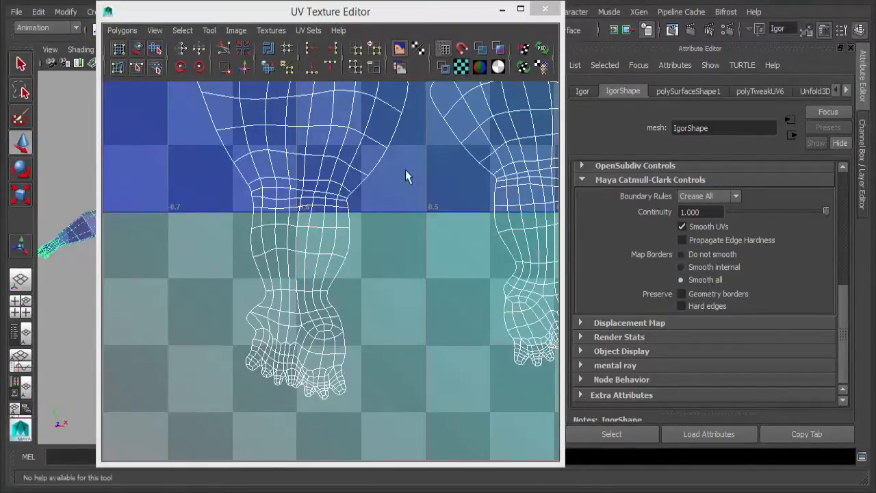
Step: Examine the hand, arm and head shells with smoothed borders, ending on the whole UV layout
alt+middle_drag(406, 177, 393, 396)
alt+middle_drag(465, 183, 404, 354)
alt+middle_drag(387, 153, 247, 308)
alt+middle_drag(344, 235, 264, 308)
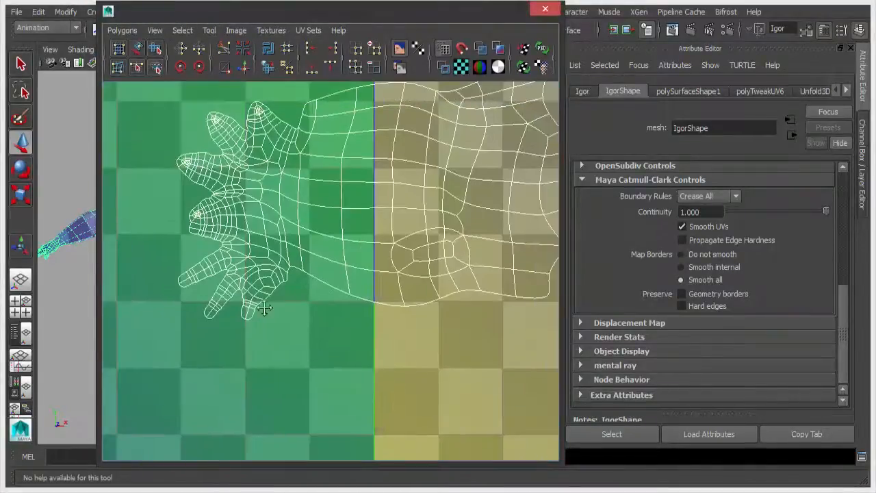
alt+middle_drag(387, 148, 176, 275)
scroll(209, 298, down, 3)
alt+middle_drag(448, 192, 216, 293)
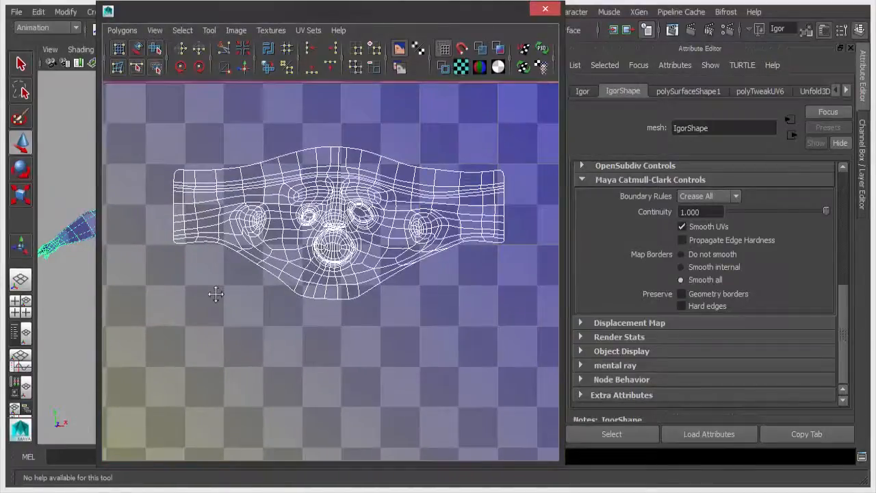
scroll(160, 288, down, 4)
alt+middle_drag(126, 413, 383, 264)
alt+right_drag(384, 265, 191, 233)
alt+middle_drag(536, 151, 477, 189)
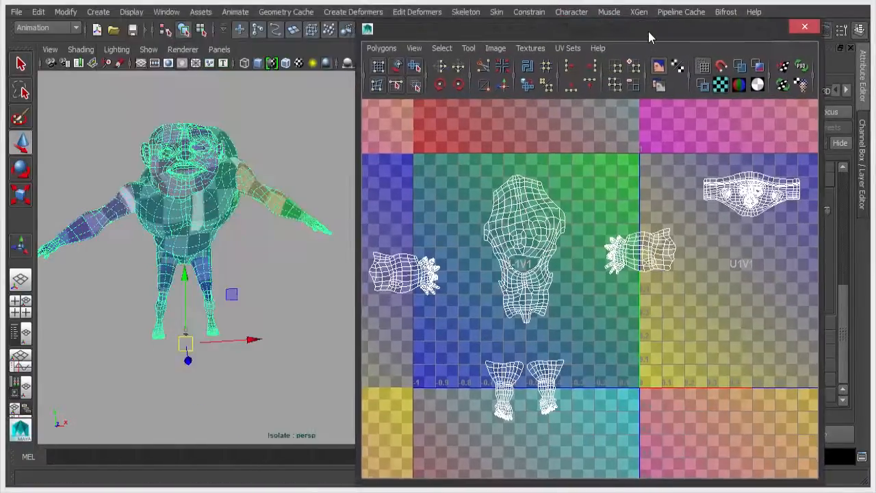
Step: Move the UV editor clear of the model, select the UVs of all shells and unfold them
drag(649, 31, 664, 20)
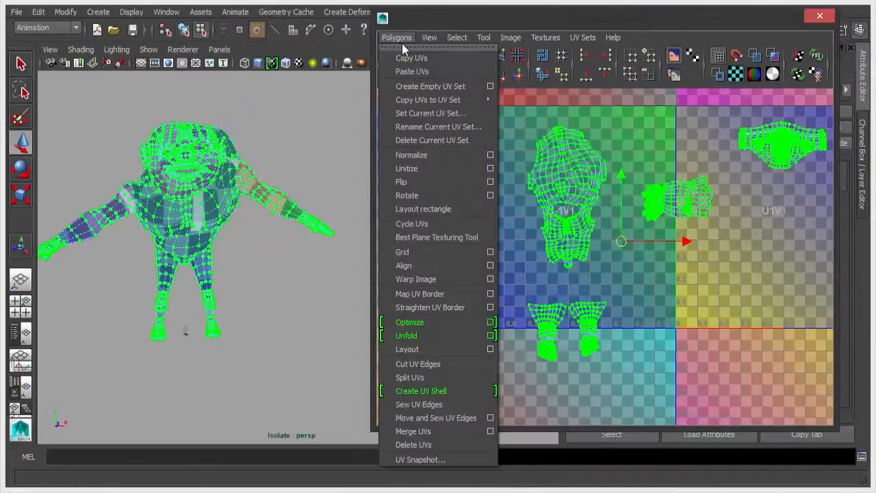
click(411, 335)
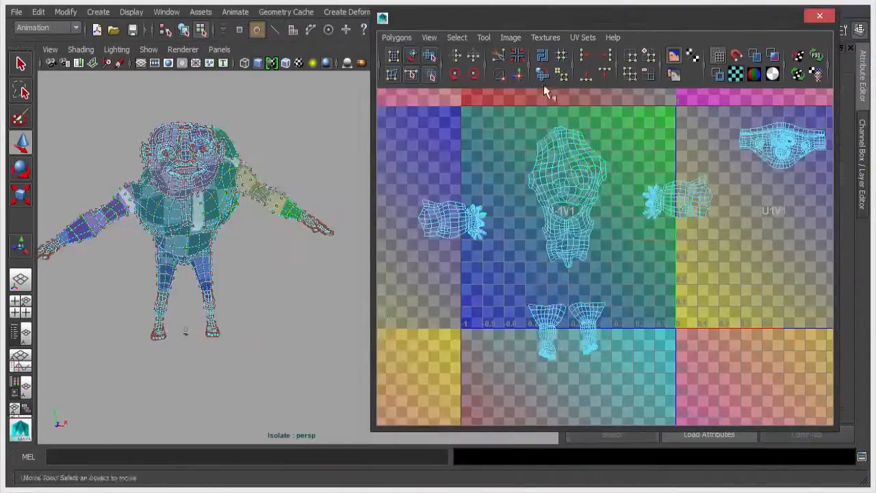
Step: Select the UVs of all shells and unfold them with the Unfold3D method, 1 iteration and Pack enabled
shift+click(542, 74)
click(169, 126)
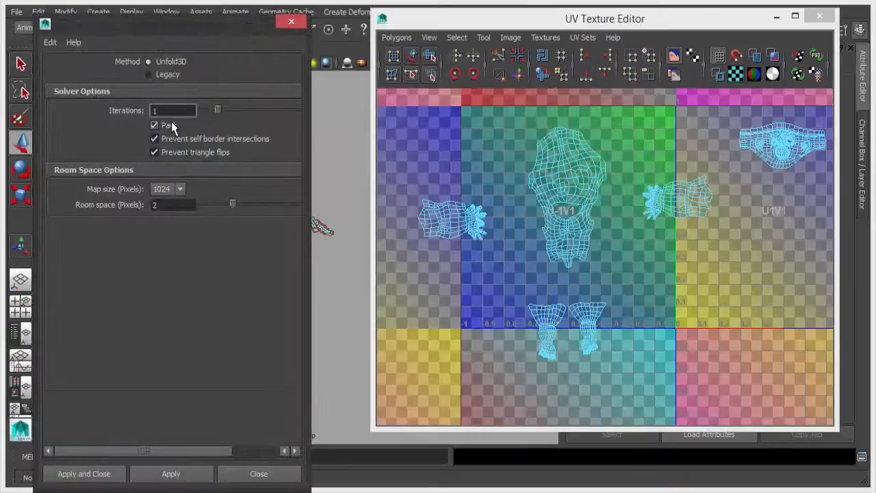
right_drag(553, 257, 601, 233)
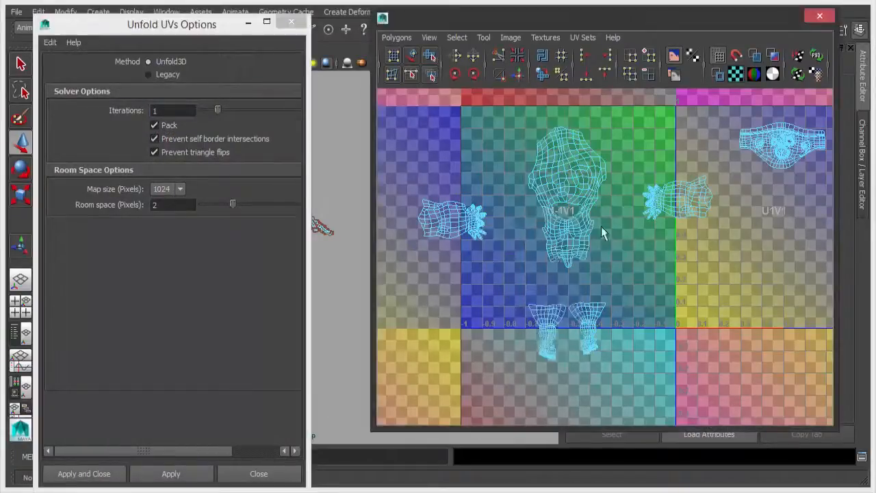
alt+right_drag(795, 159, 777, 136)
drag(476, 342, 380, 380)
click(184, 476)
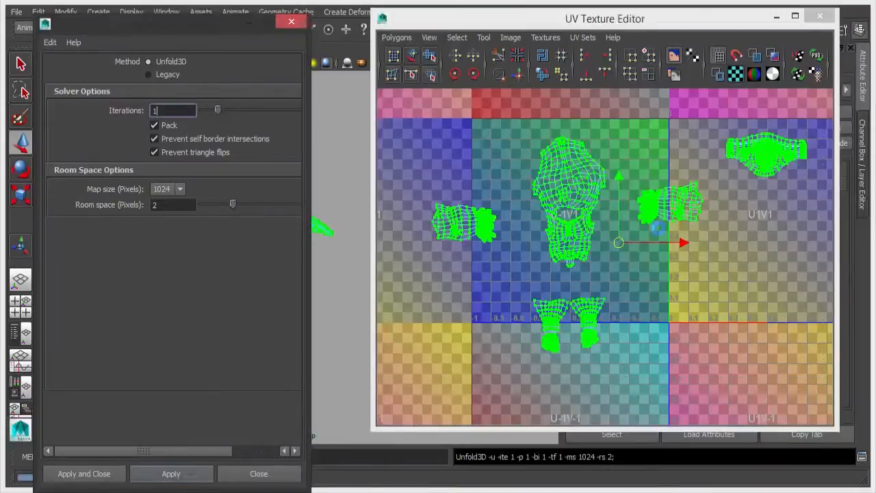
Step: Examine the packed layout of the body, arm, leg and head shells, including a close look at the head shell's orientation
alt+middle_drag(710, 252, 526, 280)
alt+right_drag(525, 280, 716, 310)
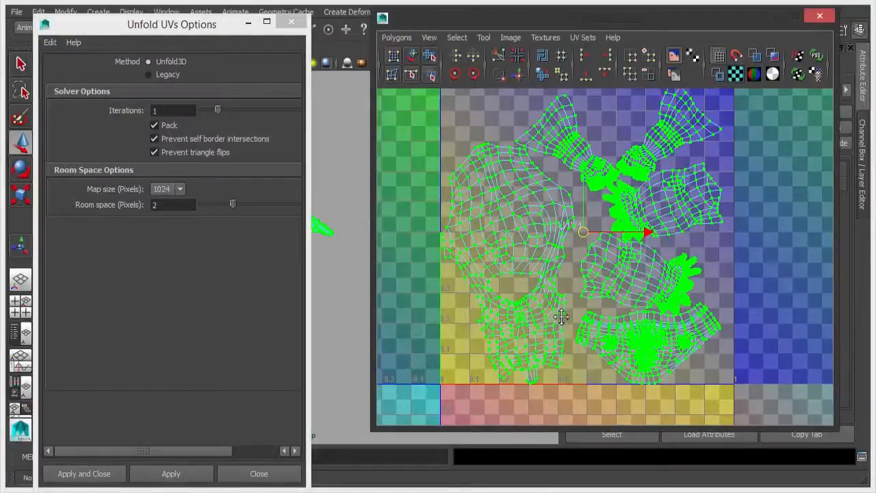
alt+right_drag(548, 323, 664, 287)
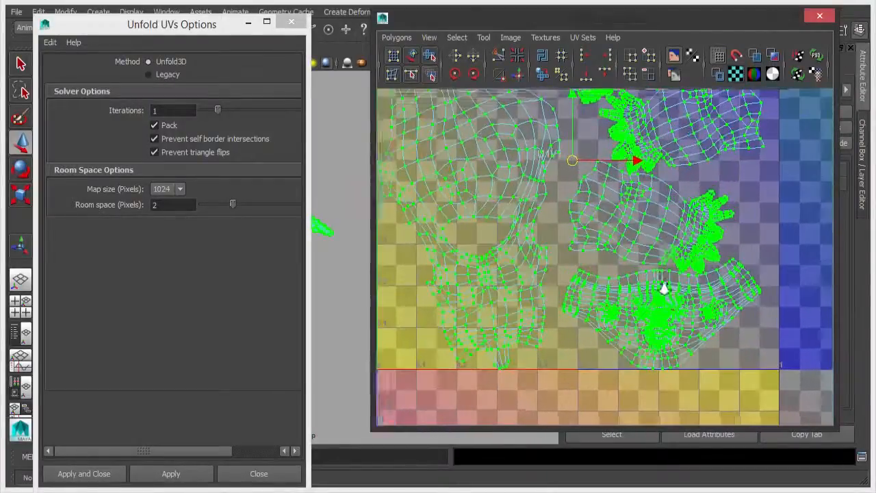
alt+middle_drag(582, 239, 605, 295)
alt+right_drag(605, 295, 548, 288)
alt+middle_drag(603, 287, 604, 291)
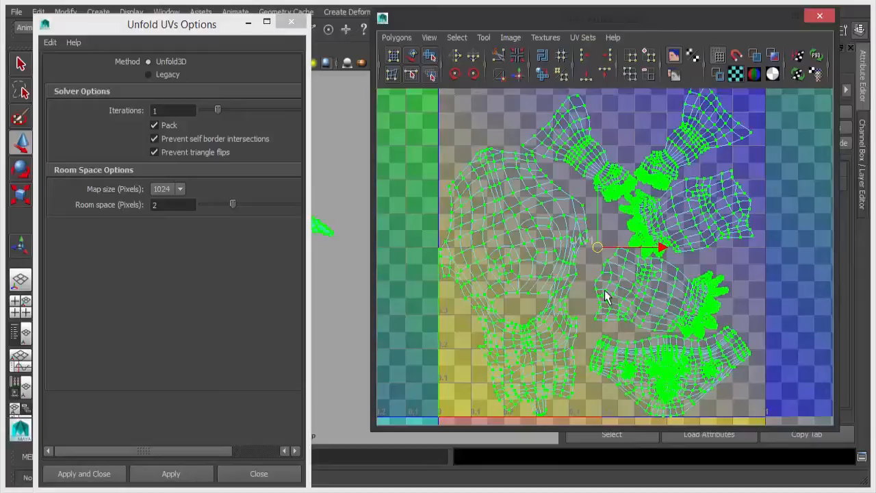
alt+middle_drag(659, 266, 640, 223)
alt+right_drag(641, 223, 692, 264)
alt+middle_drag(816, 267, 717, 196)
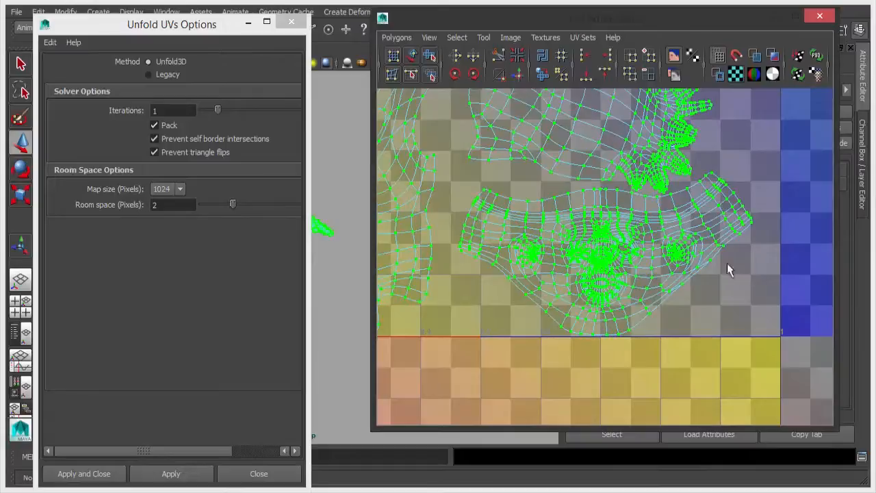
alt+right_drag(629, 257, 541, 209)
alt+middle_drag(569, 188, 627, 255)
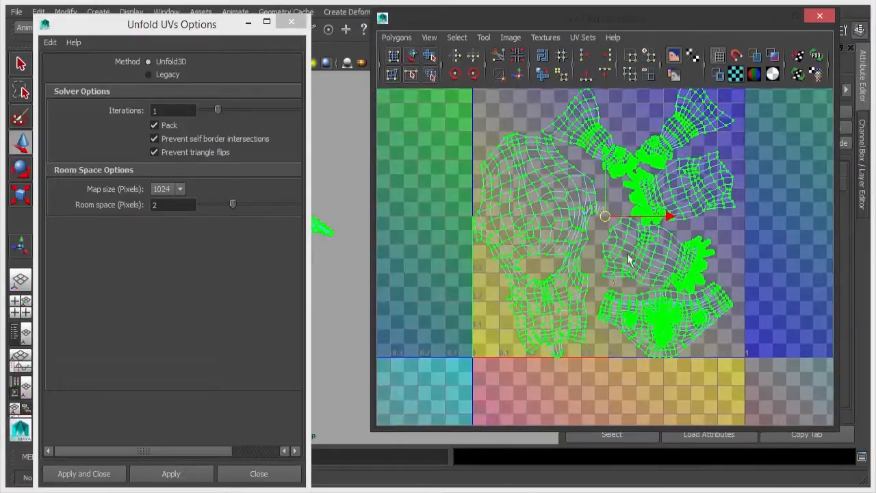
Step: Close the unfold options, select the whole Igor mesh and examine its checker pattern and packed UV layout
click(289, 24)
right_drag(197, 165, 263, 147)
click(317, 109)
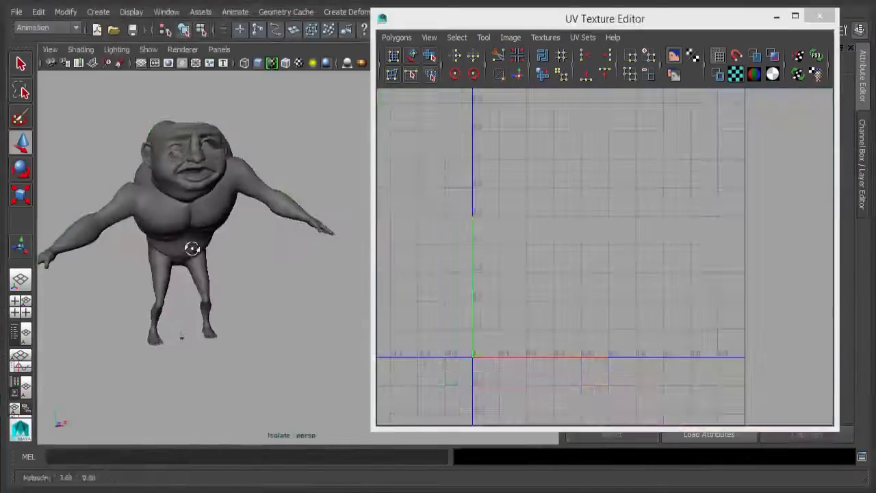
alt+drag(191, 249, 229, 248)
alt+right_drag(229, 248, 404, 247)
click(228, 236)
alt+middle_drag(228, 237, 305, 244)
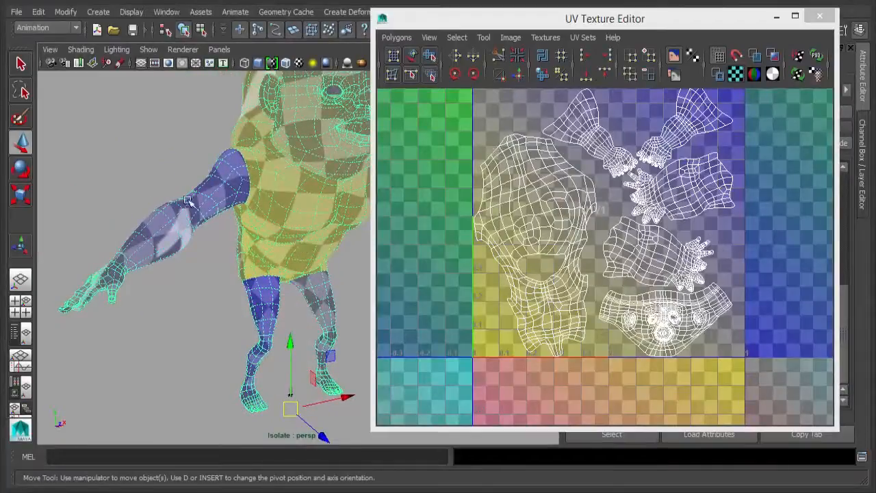
alt+drag(130, 288, 269, 238)
alt+right_drag(693, 211, 678, 197)
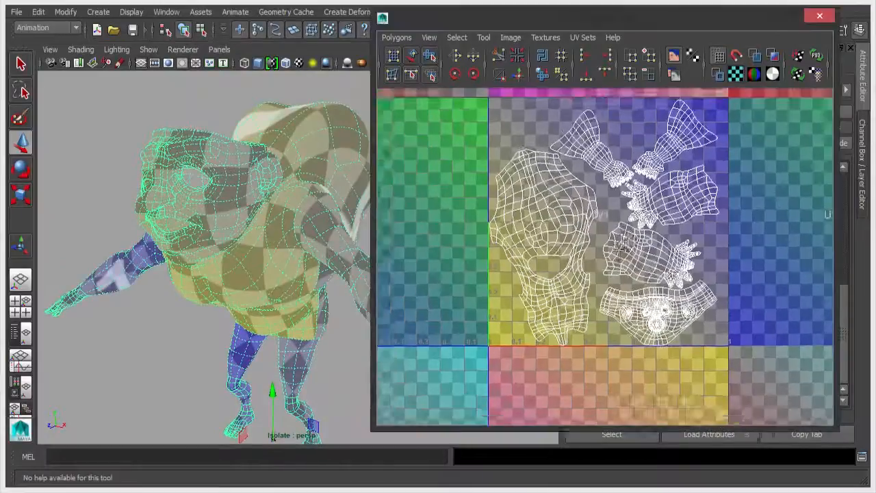
alt+middle_drag(678, 197, 672, 220)
alt+right_drag(545, 269, 680, 162)
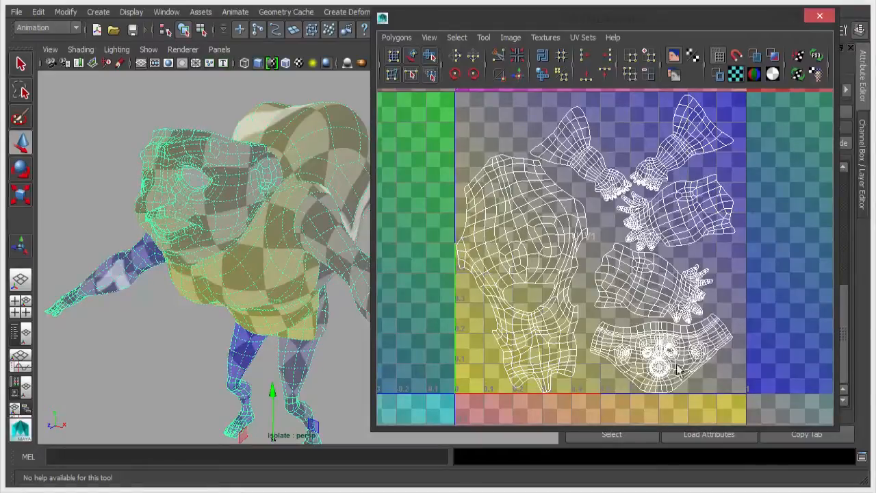
alt+right_drag(623, 309, 445, 283)
Step: Undo the mesh selection and the packed unfold of all shells
key(ctrl+z)
key(ctrl+z)
key(ctrl+z)
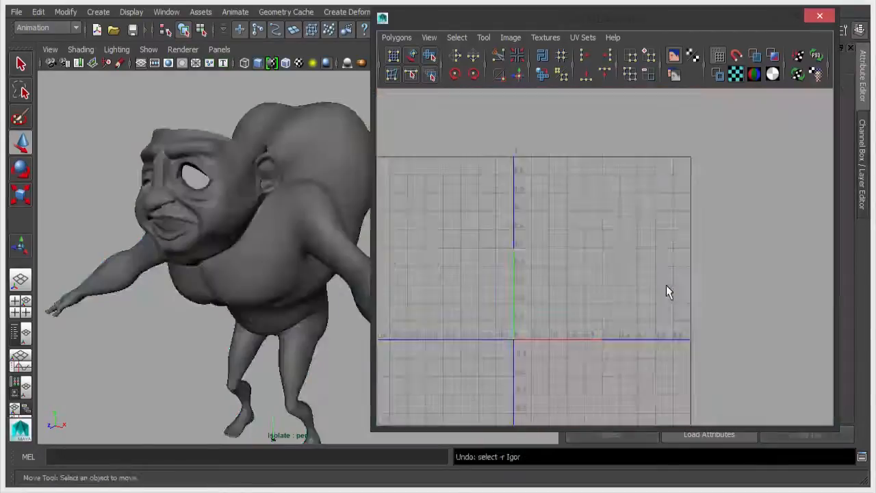
key(ctrl+z)
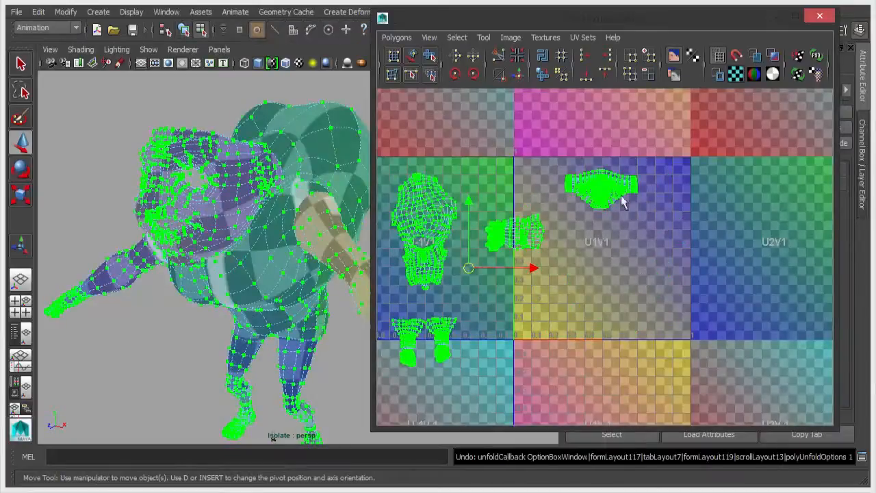
Step: Exclude the head shell from the UV selection and unfold the remaining shells with Unfold3D and Pack enabled
ctrl+drag(554, 221, 555, 219)
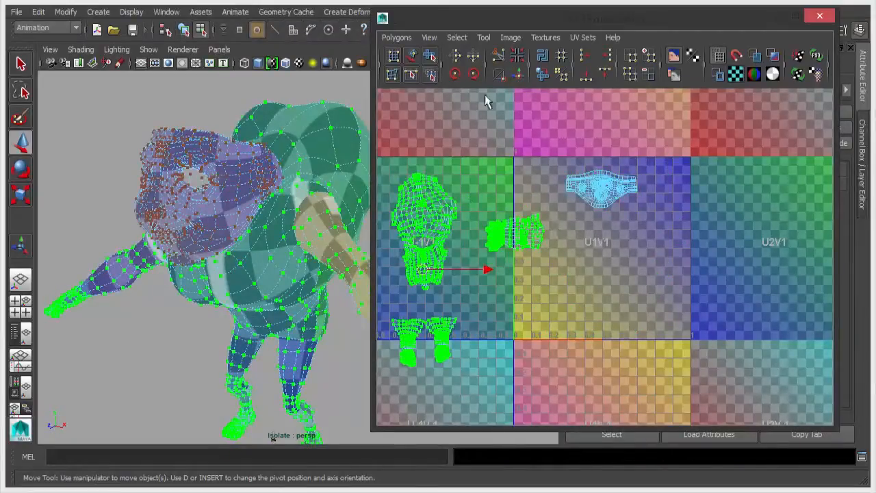
right_click(543, 75)
click(177, 110)
click(171, 474)
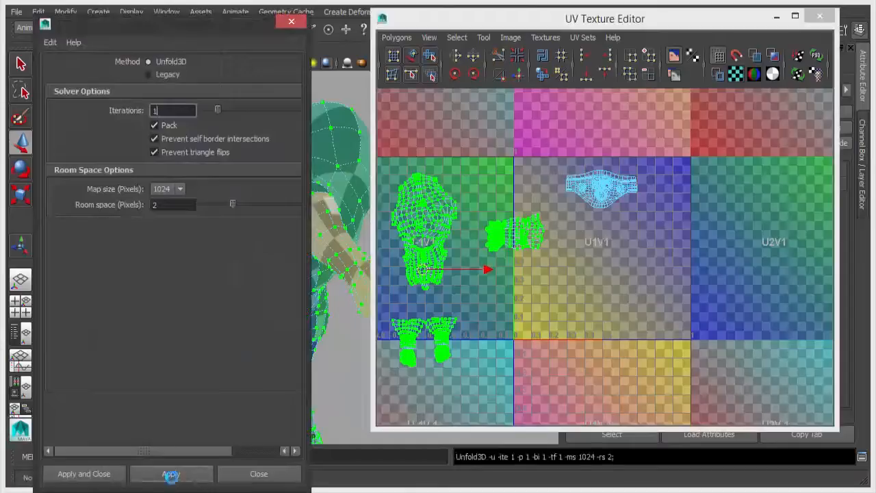
alt+right_drag(593, 326, 780, 274)
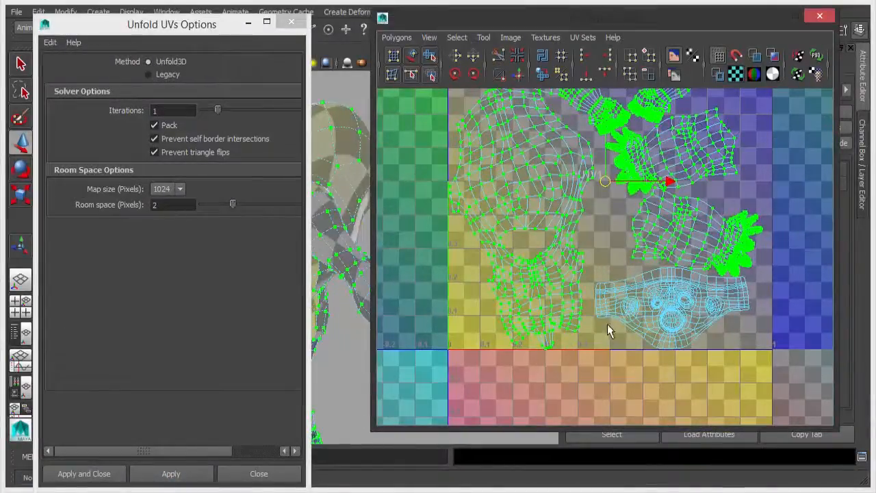
alt+middle_drag(695, 305, 689, 317)
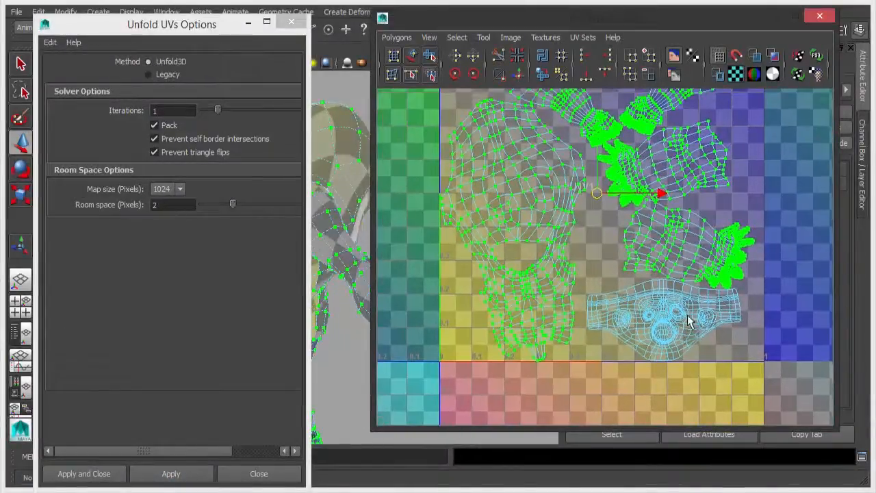
click(288, 25)
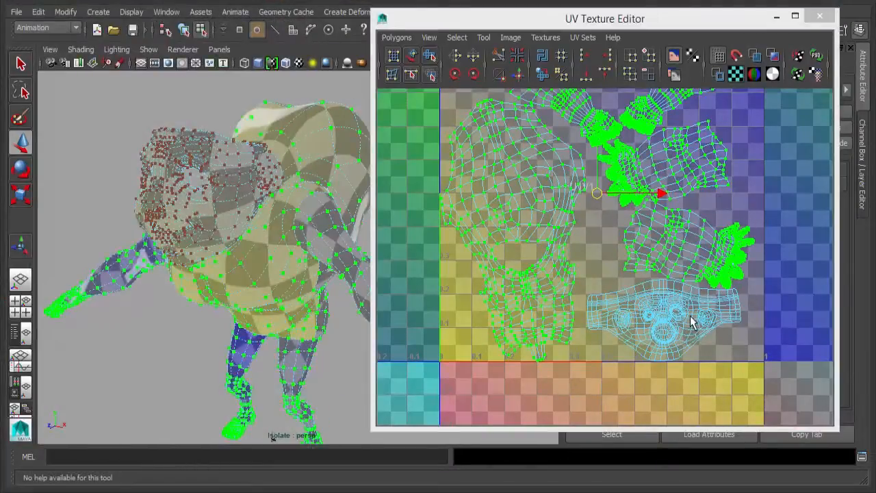
Step: Return to object mode, select the Igor mesh and review the new packed UV layout
right_drag(179, 201, 231, 181)
click(236, 241)
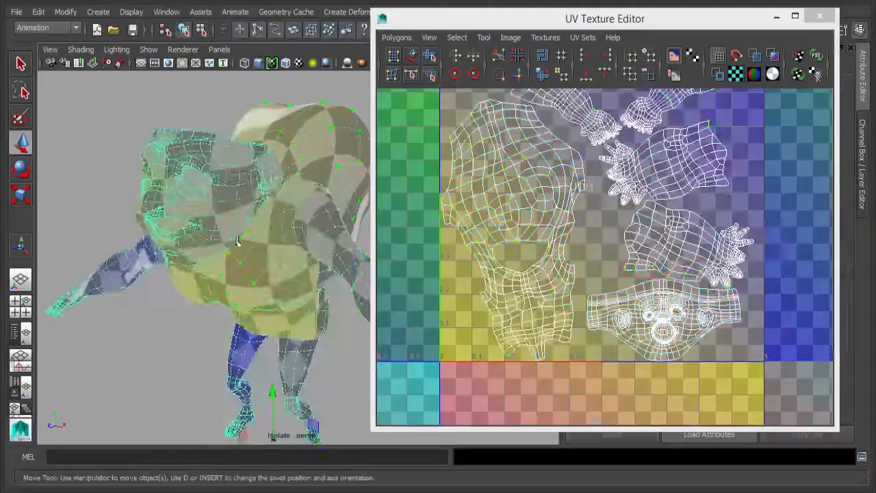
alt+right_drag(680, 264, 589, 245)
alt+middle_drag(590, 240, 591, 269)
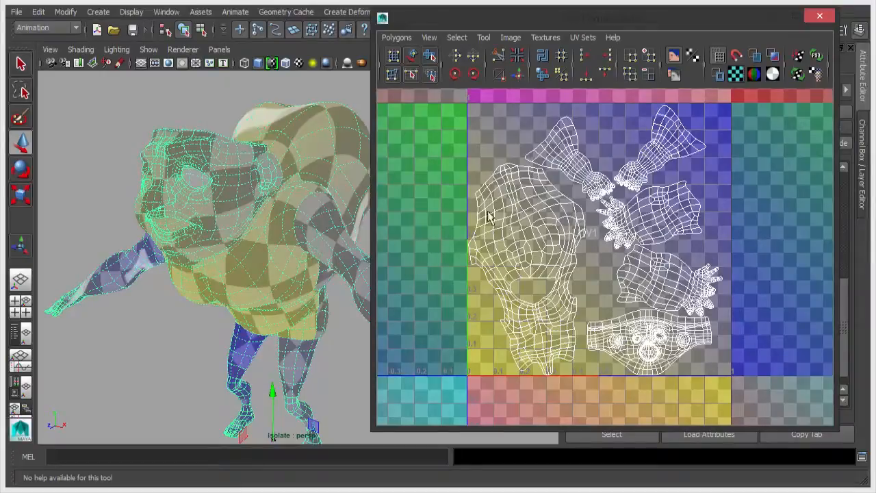
key(w)
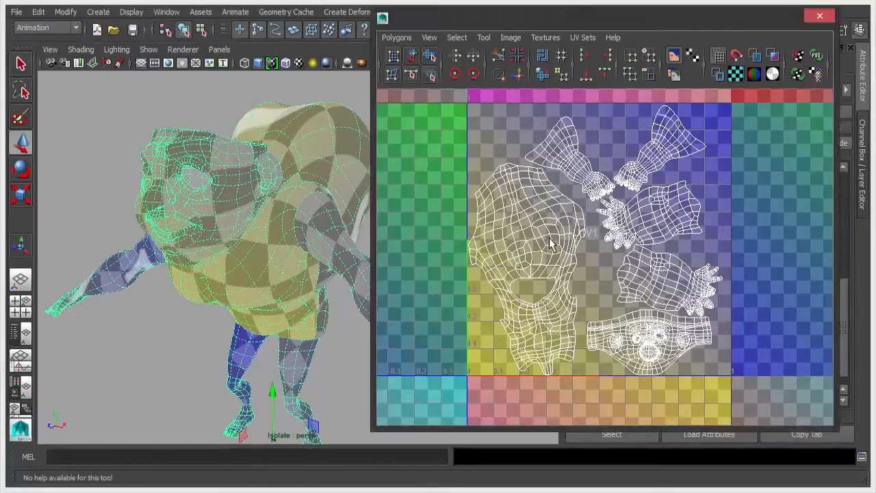
Step: Select the entire body shell, rotate it upright and move it against the left edge of the UV tile
right_drag(525, 233, 493, 218)
click(518, 249)
ctrl+right_drag(577, 248, 590, 231)
key(e)
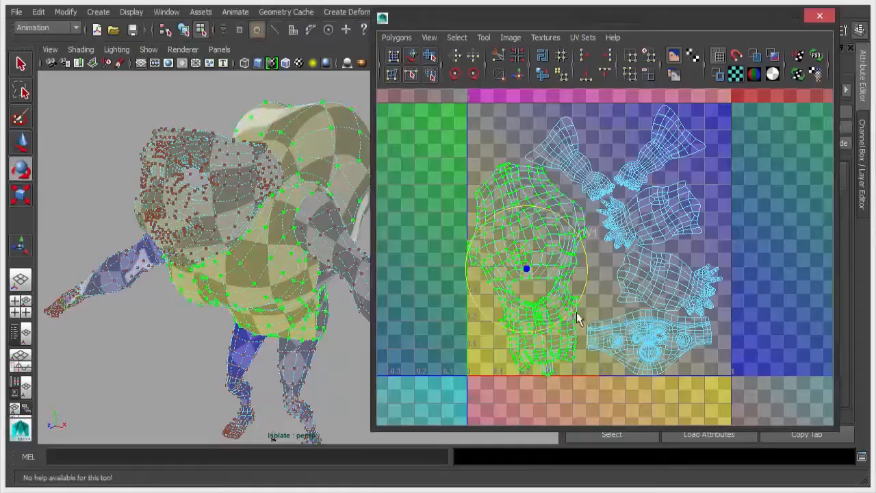
drag(576, 313, 567, 321)
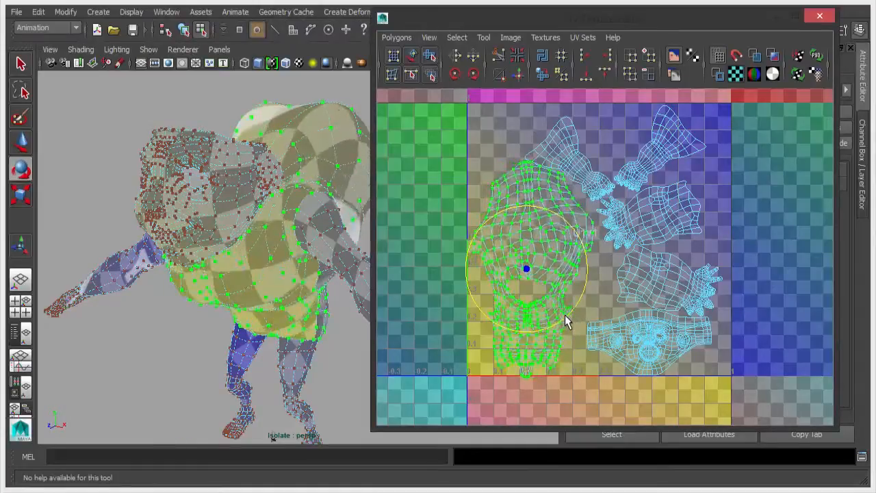
key(w)
drag(536, 272, 529, 267)
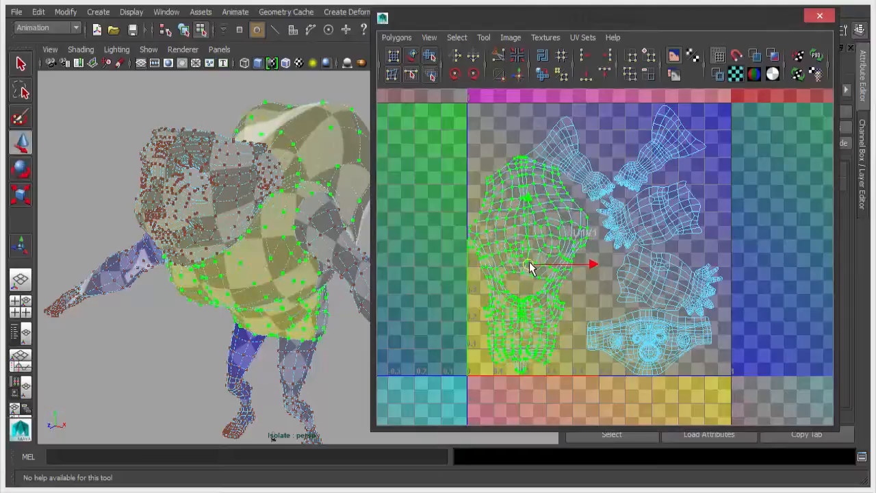
Step: Rotate both leg shells to lie horizontally with their feet facing each other, and line them up in one row
scroll(605, 206, up, 6)
click(606, 205)
key(e)
drag(617, 218, 623, 171)
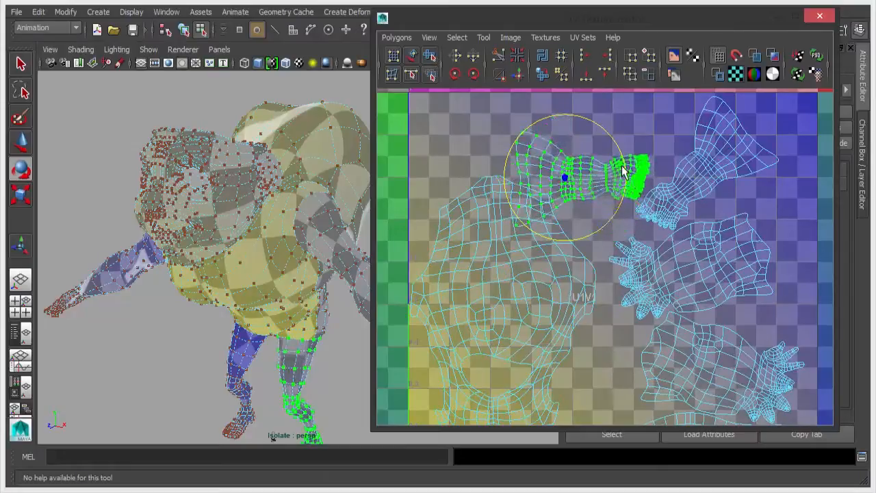
click(714, 135)
drag(730, 226, 698, 226)
key(w)
drag(699, 171, 728, 176)
Step: Select both leg shells and move them together into the upper-left corner of the UV tile, above the body shell
alt+middle_drag(680, 202, 628, 231)
alt+right_drag(628, 231, 647, 232)
drag(583, 168, 619, 219)
ctrl+right_drag(664, 164, 674, 240)
scroll(674, 246, down, 3)
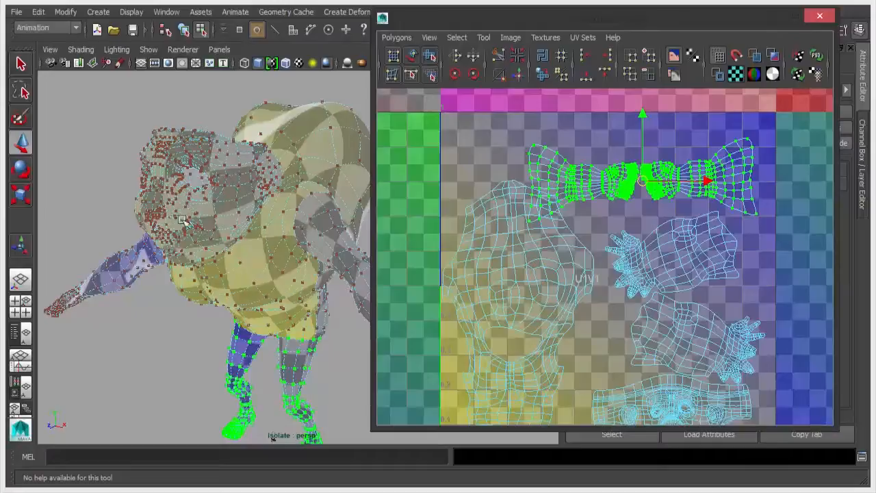
drag(643, 184, 563, 156)
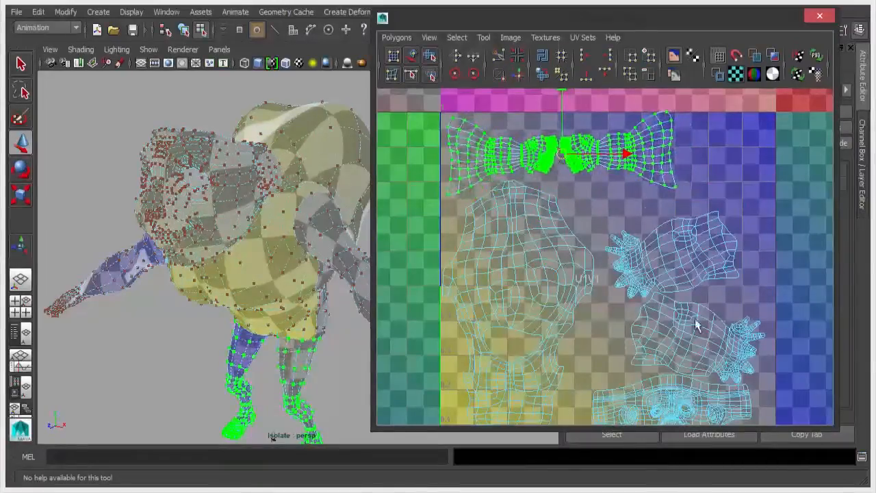
Step: Select the upper arm-and-hand shell, rotate it horizontal and move it up beside the body shell, under the leg shells
scroll(696, 325, down, 2)
scroll(667, 287, up, 3)
mouse_move(667, 286)
alt+middle_down()
mouse_move(651, 219)
mouse_move(660, 291)
alt+middle_up()
drag(604, 158, 645, 196)
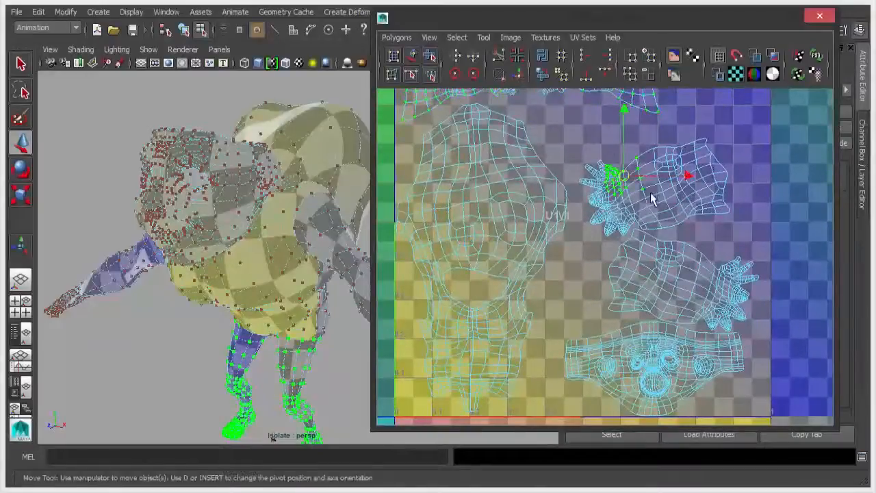
ctrl+right_drag(652, 193, 693, 243)
key(e)
drag(691, 243, 675, 251)
key(w)
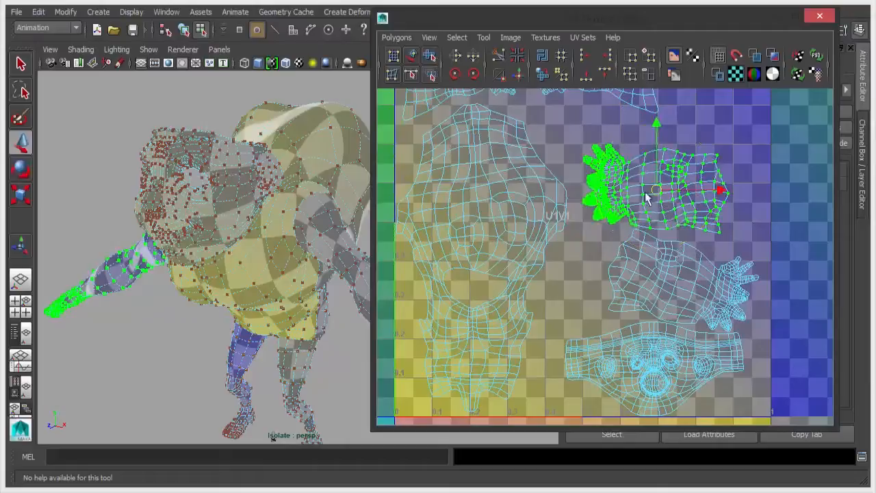
drag(656, 191, 630, 157)
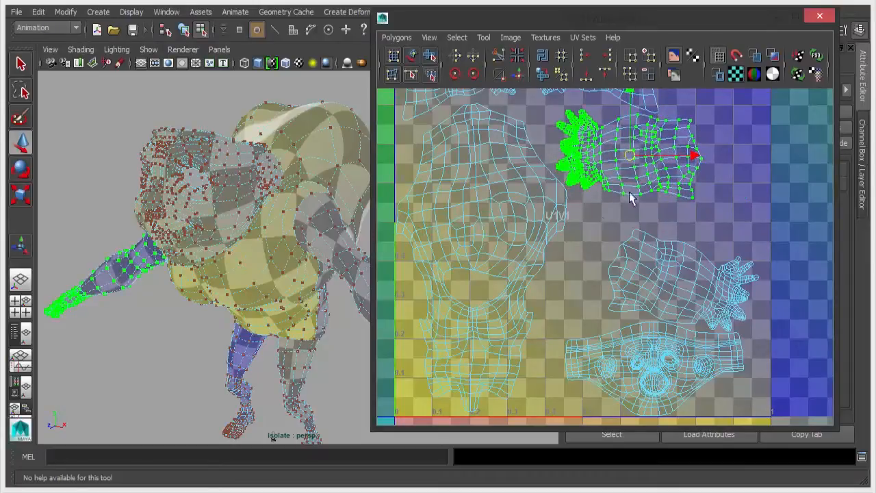
Step: Select the other arm-and-hand shell, rotate it horizontal and place it directly below the first arm shell
click(638, 266)
ctrl+right_drag(638, 267, 716, 226)
key(e)
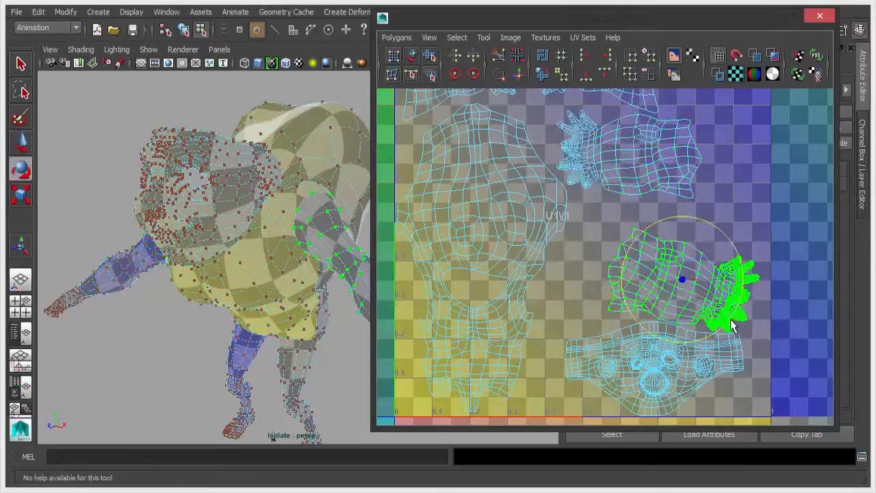
drag(738, 315, 743, 308)
key(w)
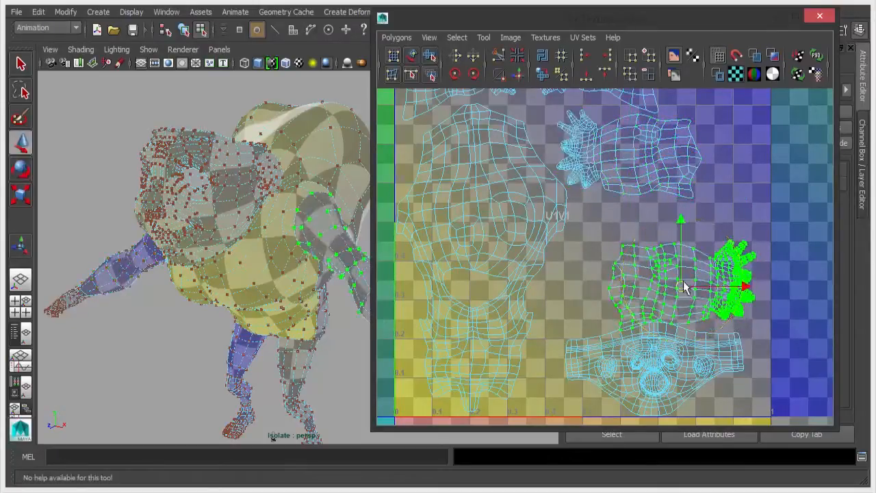
drag(663, 263, 635, 255)
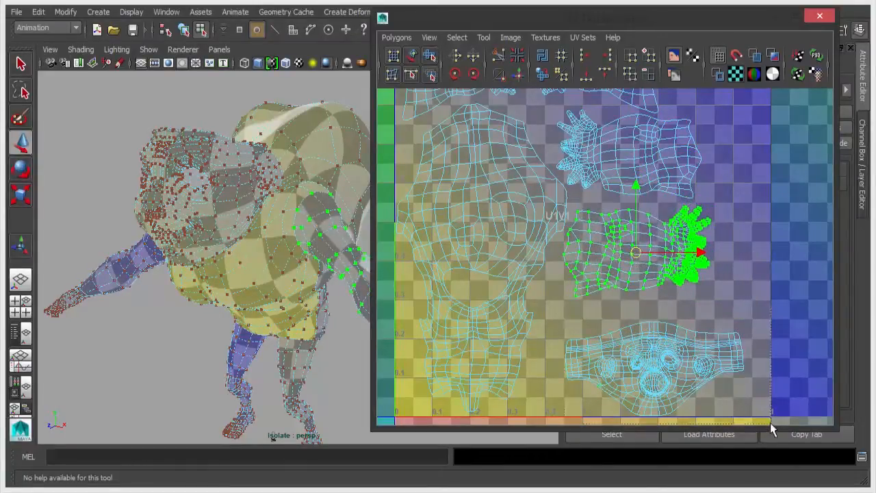
Step: Select the head shell and move it up and inward, closer to the arm shells and clear of the tile border
drag(771, 422, 554, 314)
alt+middle_drag(628, 366, 659, 304)
alt+right_drag(659, 304, 686, 308)
drag(688, 311, 664, 296)
alt+drag(218, 258, 230, 237)
alt+right_drag(702, 287, 574, 228)
alt+middle_drag(573, 228, 566, 288)
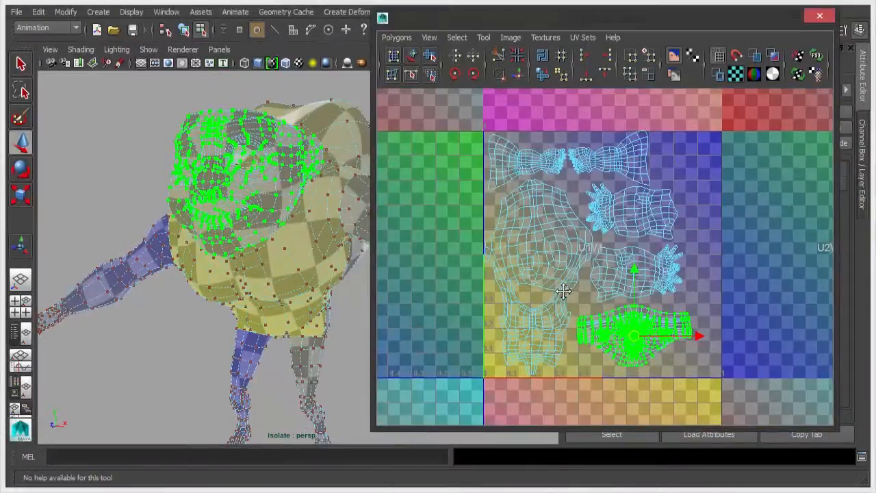
Step: Return the character mesh to object mode, turn off the checker texture display and shade the UV shells
right_drag(222, 201, 279, 181)
alt+drag(267, 207, 245, 209)
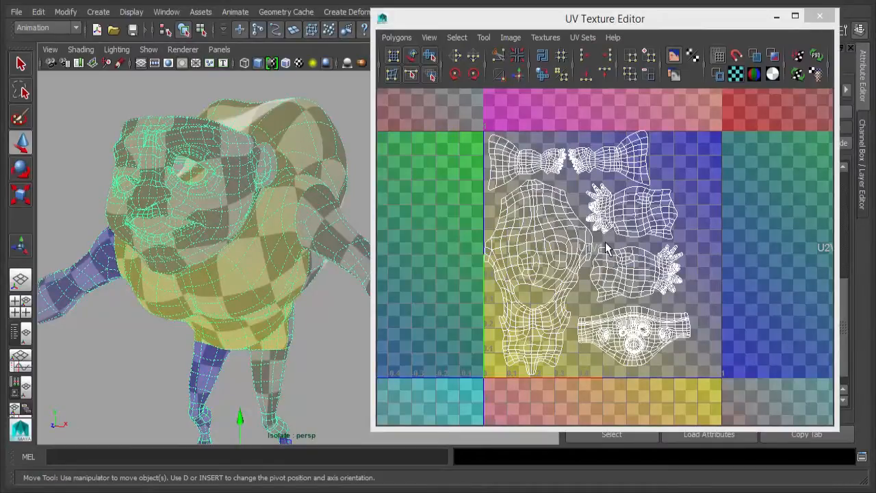
alt+right_drag(616, 267, 638, 263)
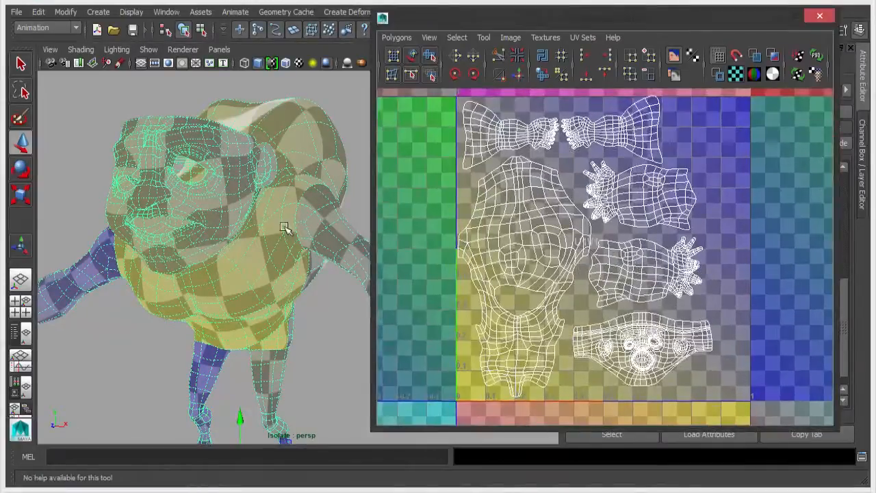
click(736, 74)
alt+drag(325, 204, 255, 206)
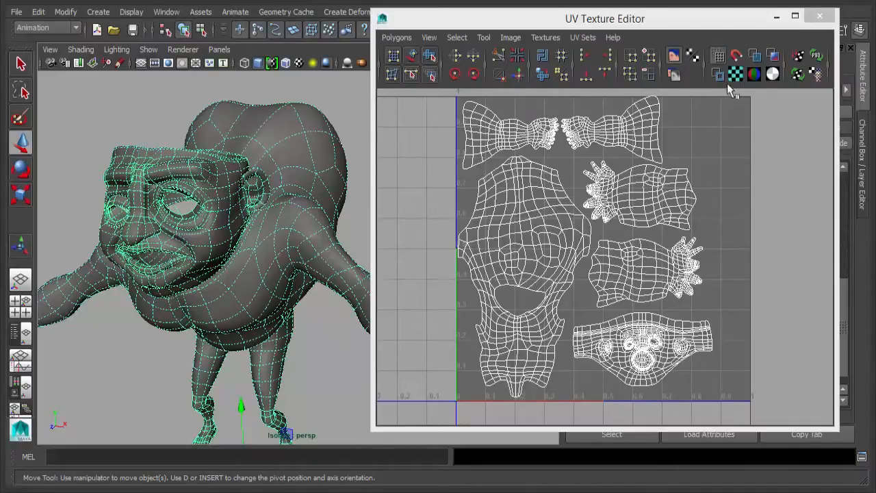
click(755, 58)
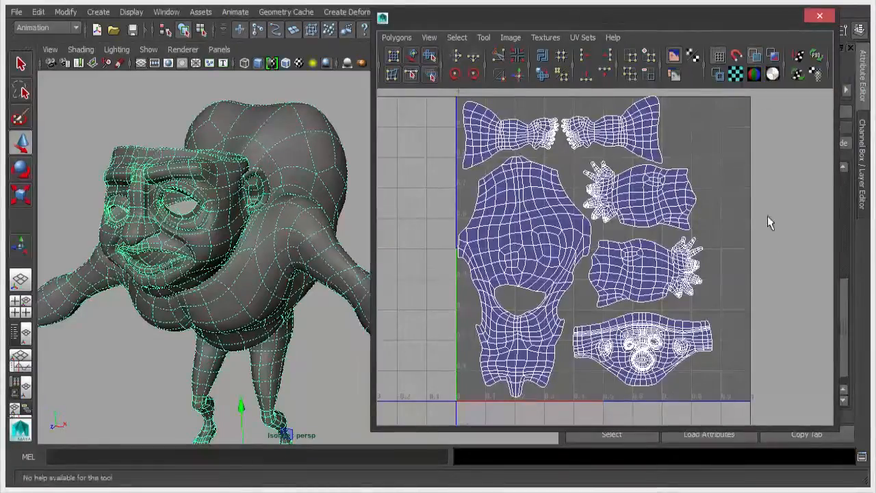
Step: Select the whole upper arm-and-hand shell and move it down until it overlaps the lower arm shell
alt+right_drag(494, 323, 633, 321)
alt+middle_drag(630, 209, 634, 277)
alt+right_drag(634, 277, 689, 276)
alt+middle_drag(668, 257, 625, 341)
alt+right_drag(624, 341, 687, 336)
alt+middle_drag(687, 336, 684, 315)
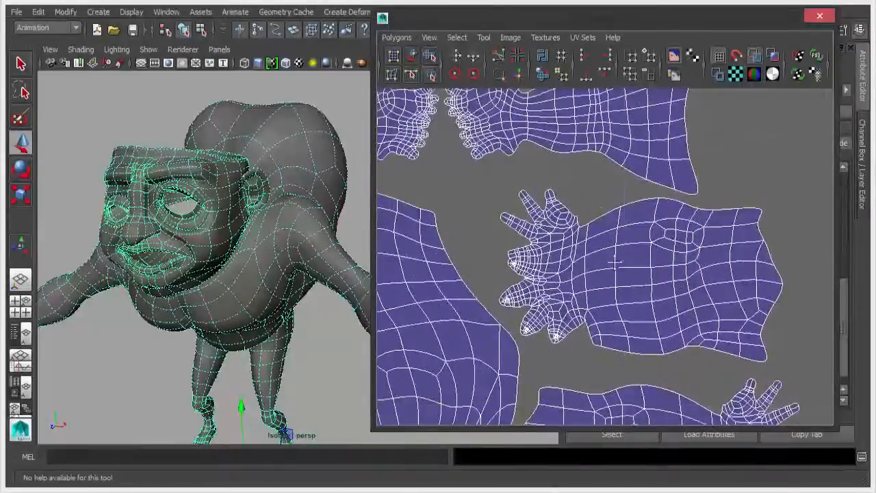
alt+right_drag(615, 262, 726, 172)
alt+right_drag(734, 254, 772, 278)
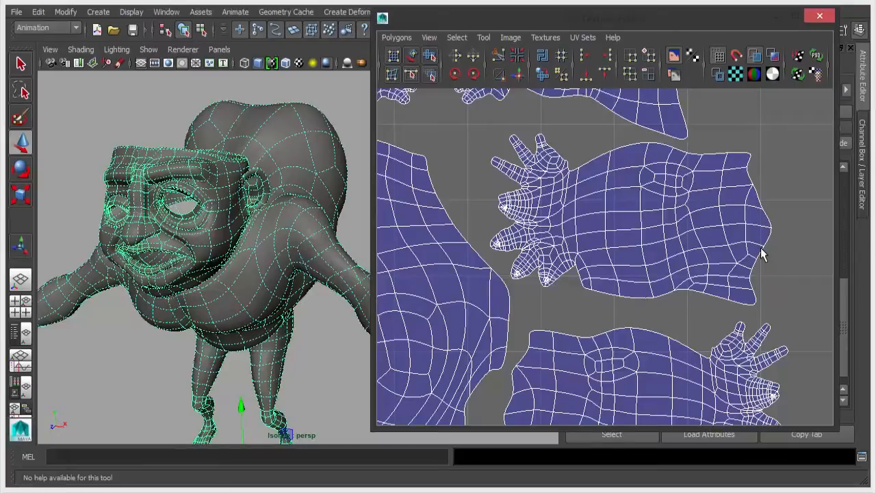
right_drag(650, 218, 684, 220)
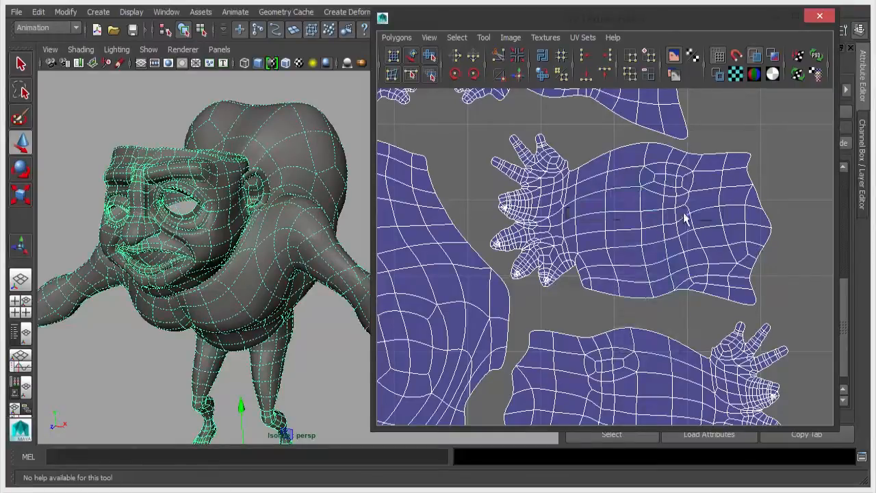
drag(646, 190, 689, 260)
ctrl+right_drag(688, 258, 679, 176)
drag(633, 154, 633, 236)
alt+middle_drag(636, 313, 628, 182)
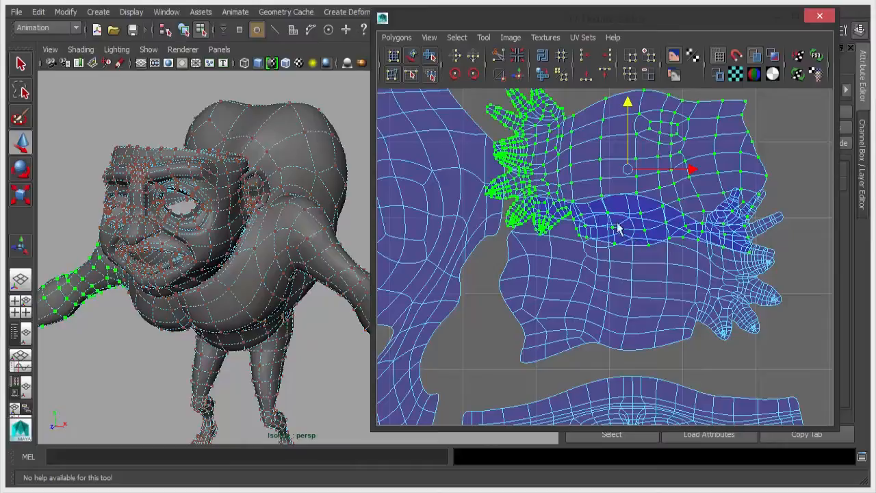
Step: Flip the upper arm-and-hand shell horizontally and return to object mode to inspect the overlap and winding colours
click(397, 37)
click(422, 178)
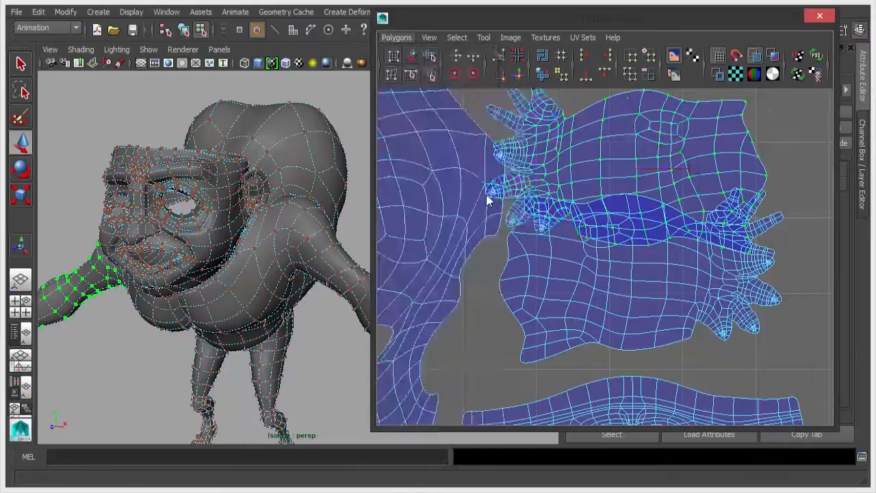
right_click(184, 203)
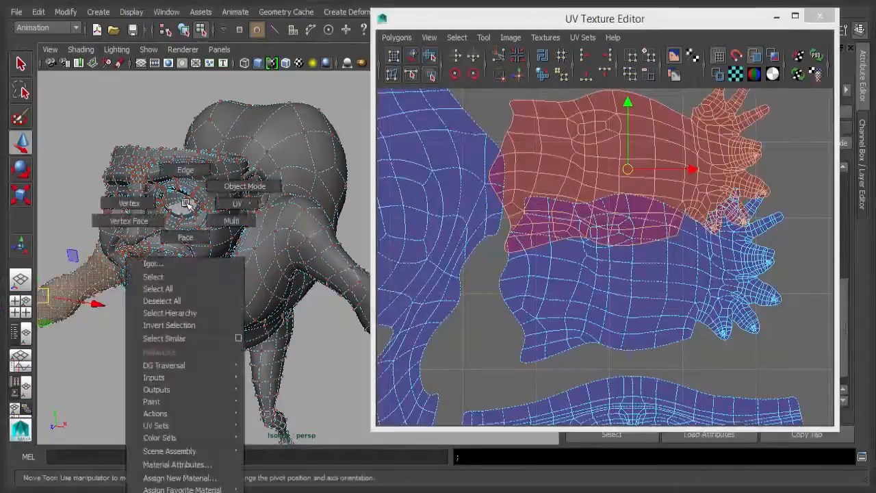
right_drag(185, 203, 245, 186)
click(299, 182)
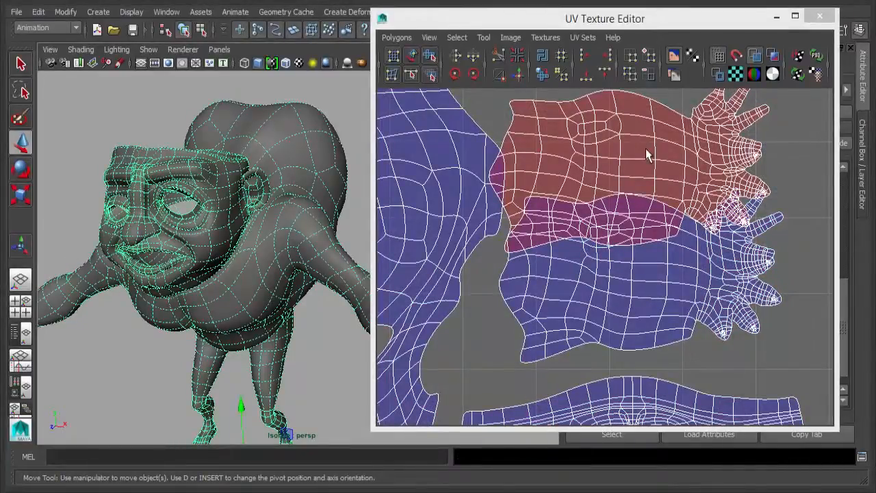
alt+middle_drag(616, 114, 610, 146)
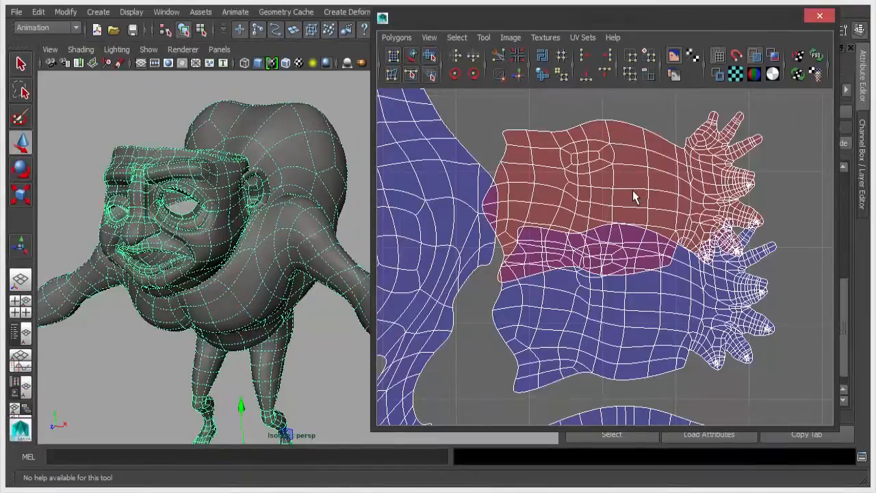
Step: Undo the flip and the downward move of the upper arm-and-hand shell
key(ctrl+z)
key(ctrl+z)
key(ctrl+z)
key(ctrl+z)
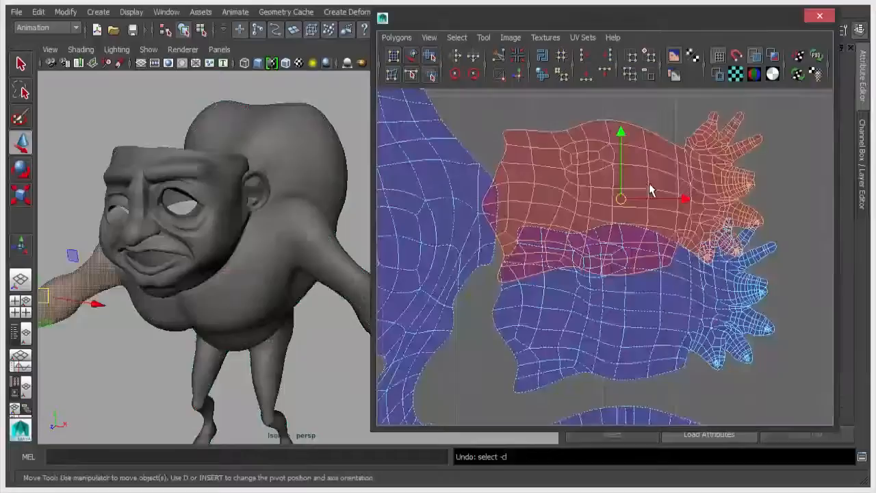
key(ctrl+z)
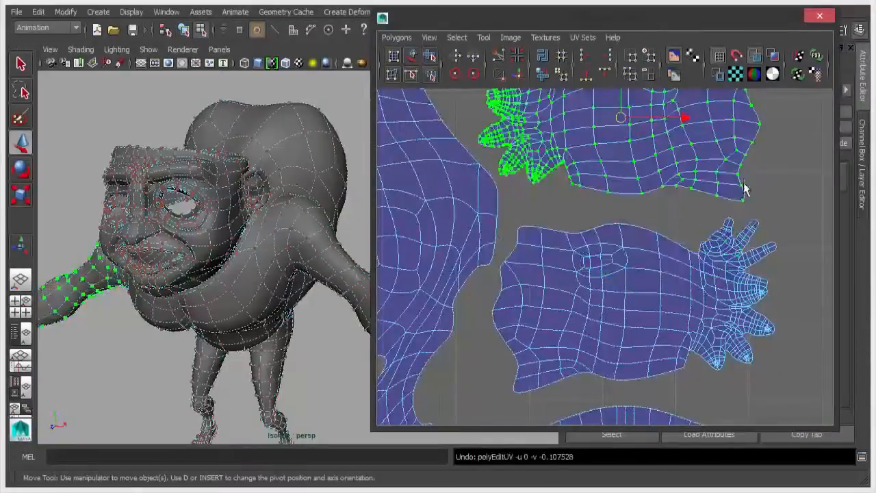
scroll(542, 280, down, 5)
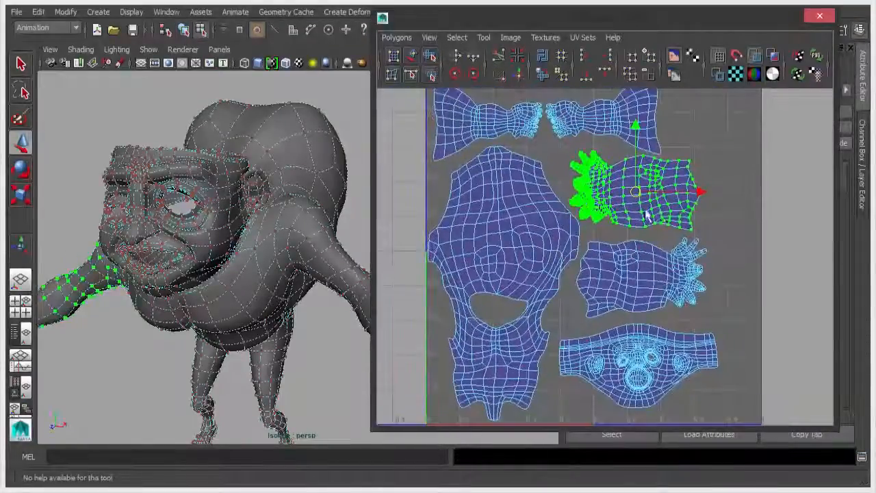
Step: Return the mesh to object mode, turn off shell shading and turn on the UV distortion display
right_drag(269, 216, 291, 202)
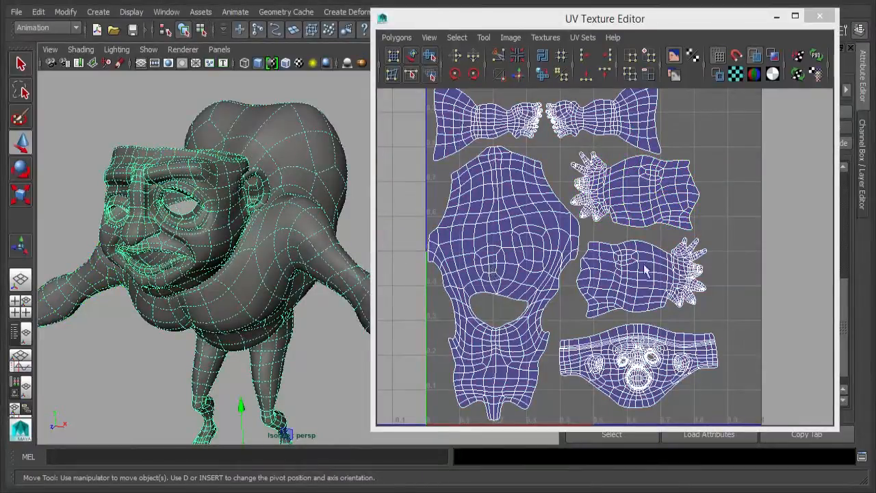
alt+middle_drag(700, 209, 694, 222)
alt+right_drag(694, 222, 609, 202)
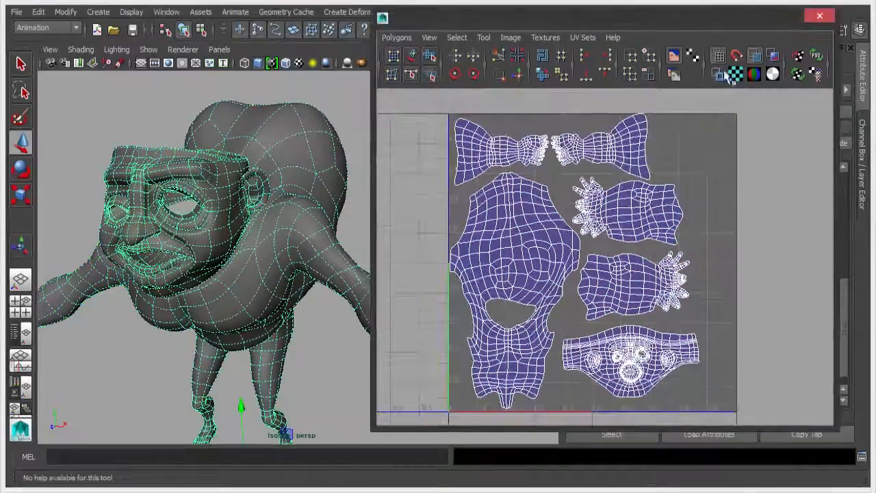
click(755, 57)
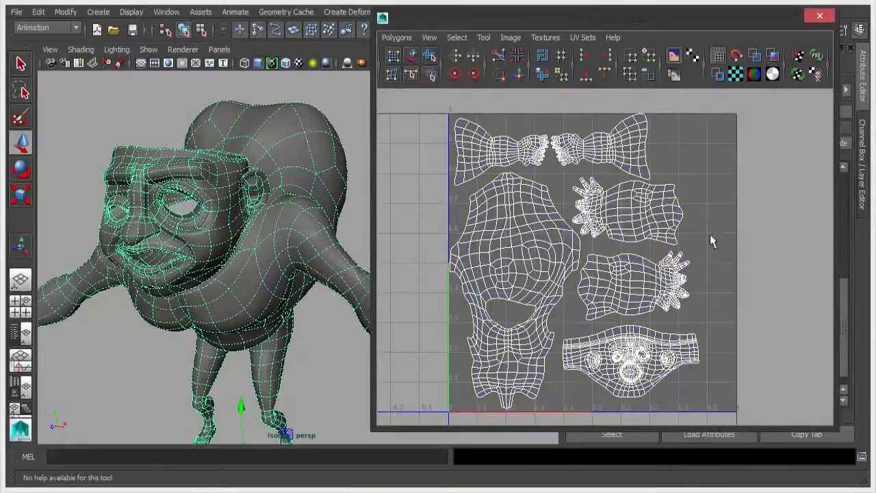
click(777, 57)
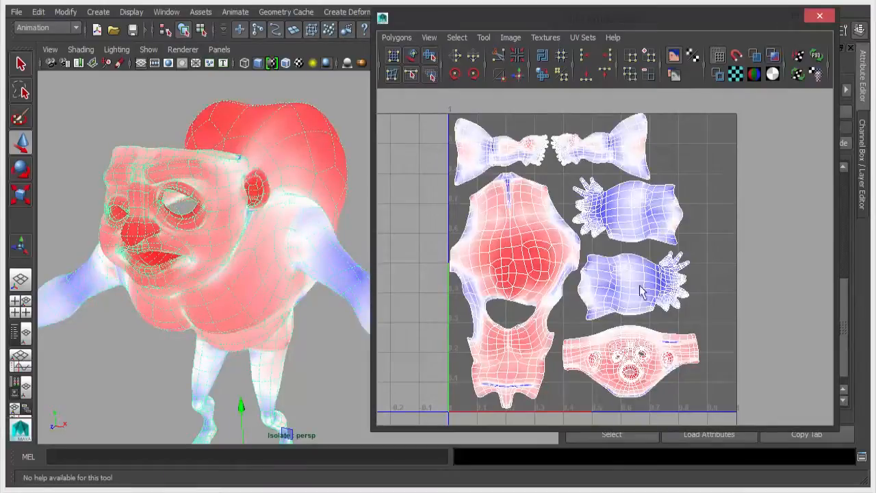
Step: Reselect the character mesh and turn off its smooth mesh preview
alt+middle_drag(665, 256, 680, 248)
alt+right_drag(680, 248, 864, 294)
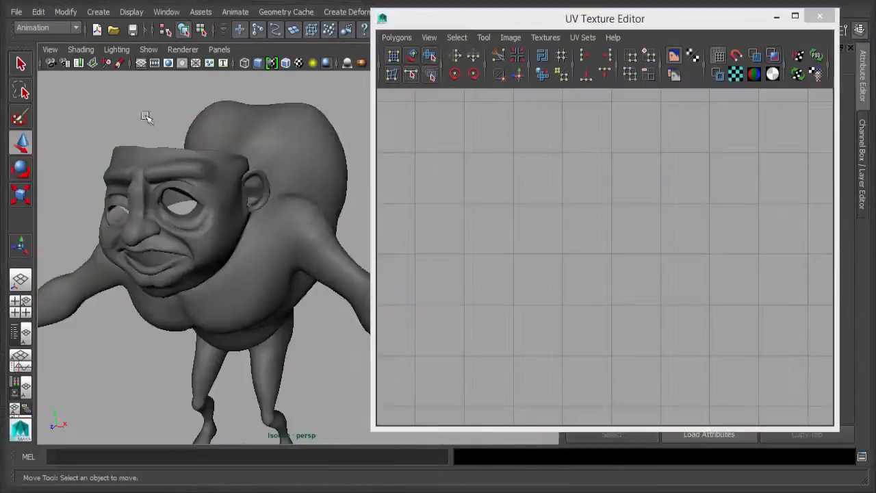
click(305, 174)
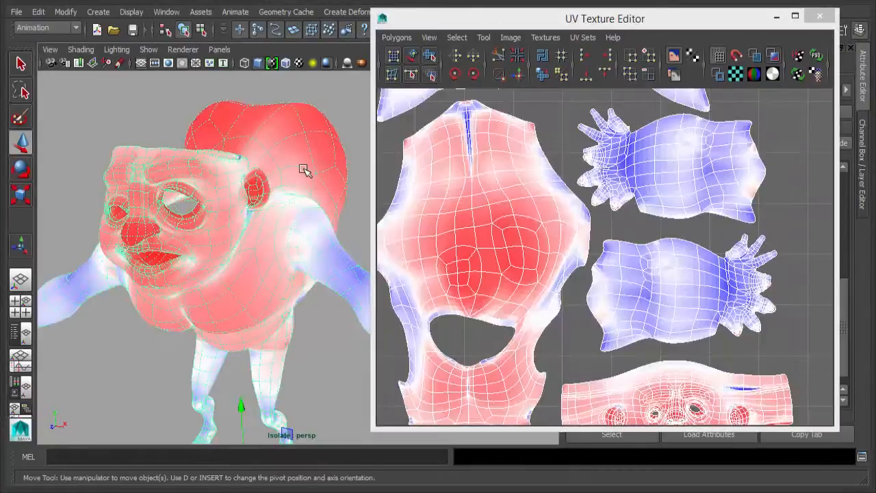
key(1)
alt+middle_drag(637, 254, 649, 287)
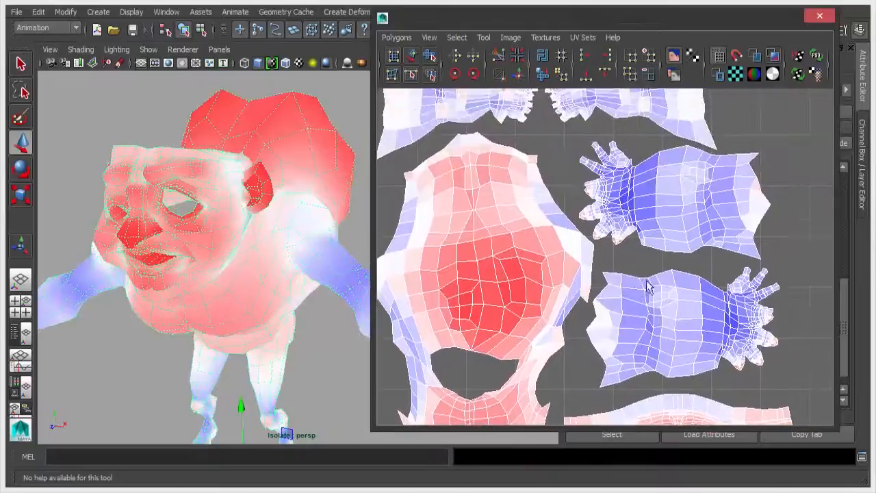
Step: Examine the distortion colours on the body, arm and head shells and on the character's humped back
alt+drag(219, 248, 213, 267)
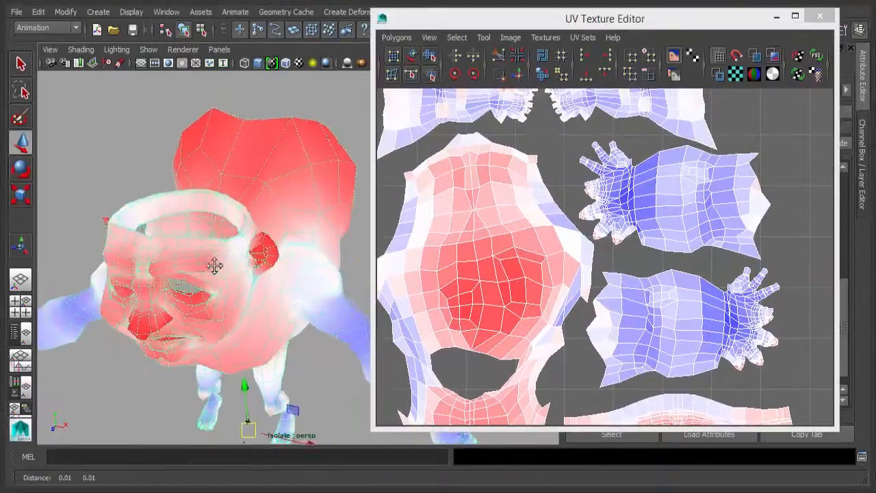
alt+middle_drag(213, 267, 216, 307)
alt+middle_drag(527, 298, 579, 221)
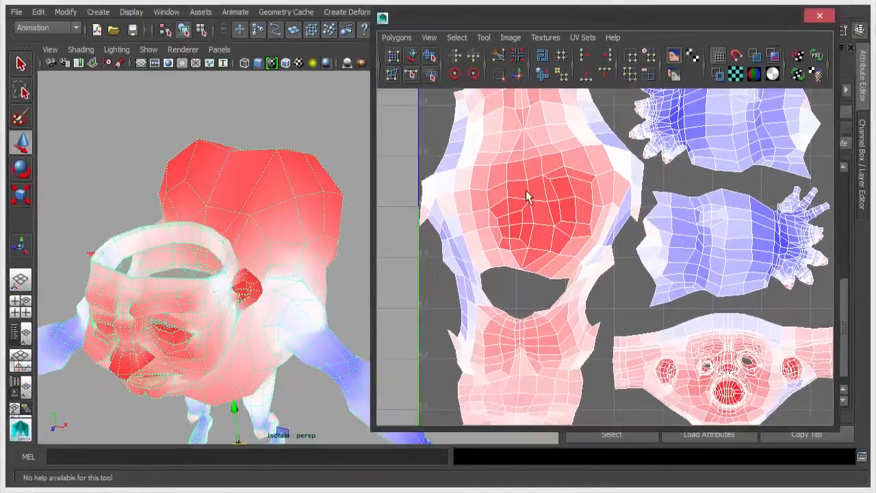
alt+middle_drag(662, 306, 631, 240)
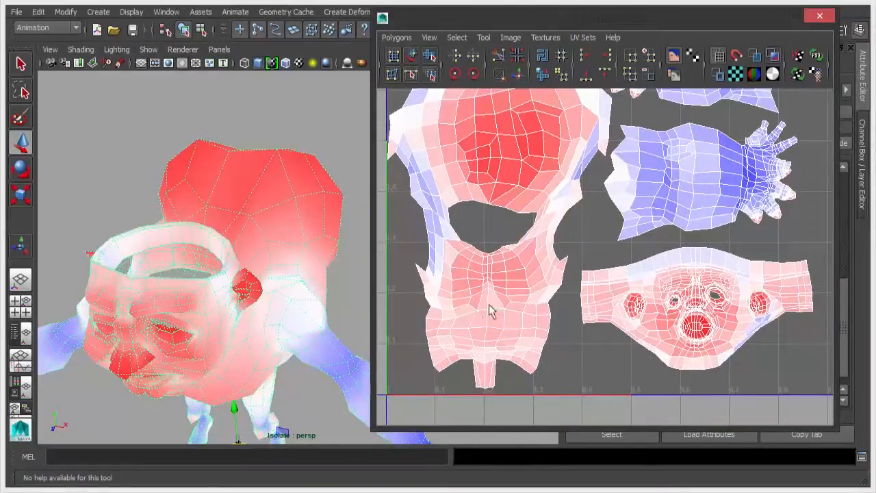
alt+middle_drag(634, 219, 626, 287)
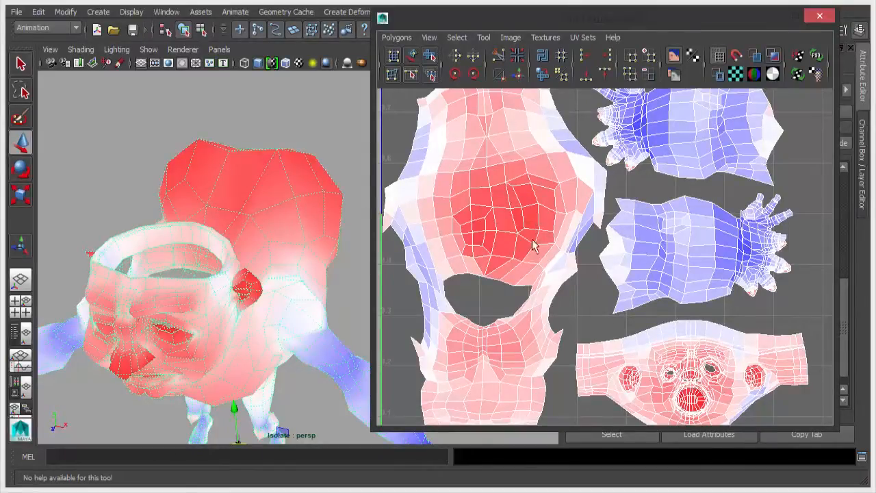
alt+drag(279, 198, 298, 293)
alt+drag(239, 274, 264, 233)
alt+drag(228, 165, 280, 197)
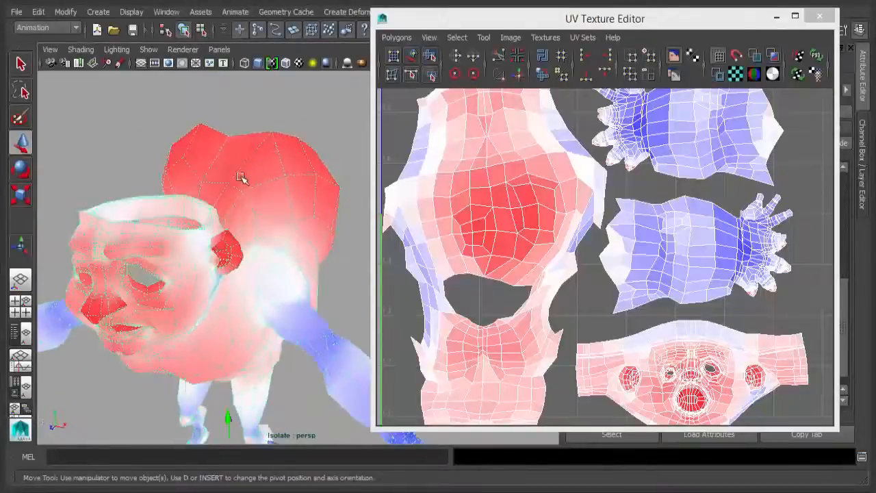
alt+drag(280, 246, 280, 221)
Step: Try to scale up the UVs in the red hump area of the body shell using soft selection
alt+middle_drag(529, 254, 573, 258)
alt+right_drag(573, 258, 630, 272)
right_drag(489, 228, 531, 233)
click(484, 225)
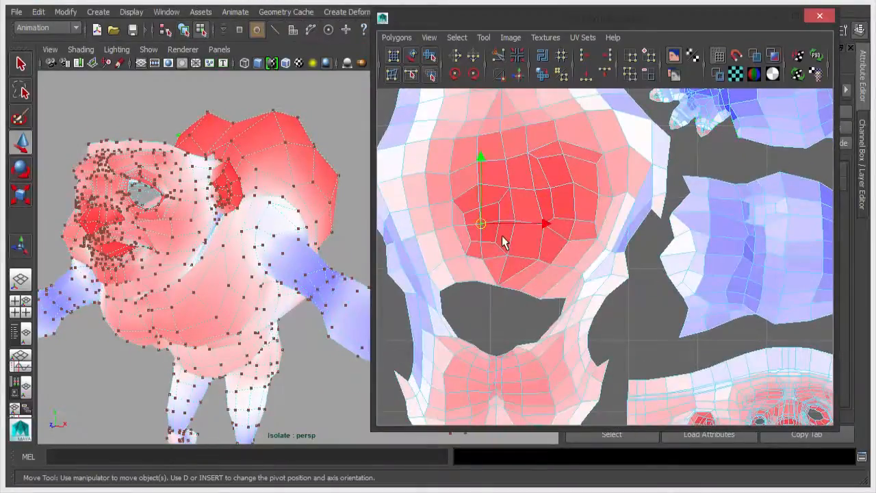
click(573, 183)
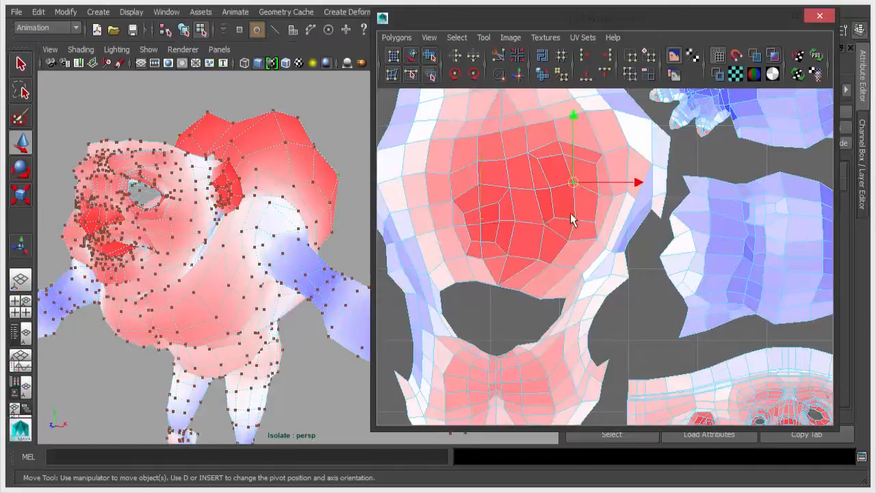
key(b)
drag(571, 215, 649, 184)
key(r)
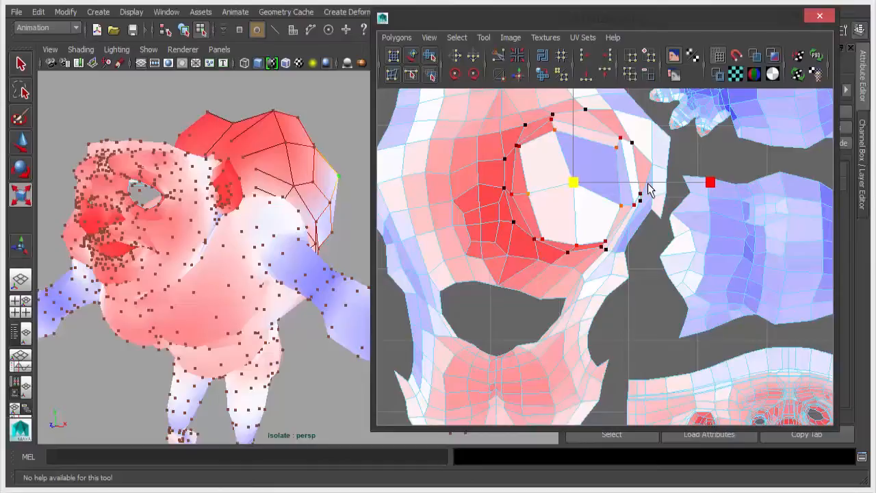
drag(649, 184, 648, 184)
key(ctrl+z)
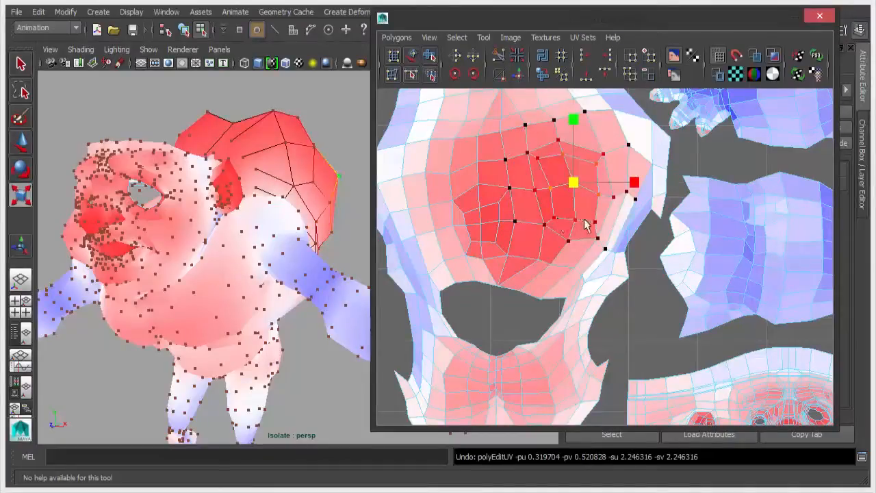
Step: Examine the distortion colours on the head shell around the ears, eyes, nose and mouth against the model
alt+middle_drag(732, 355, 596, 133)
alt+right_drag(596, 133, 705, 229)
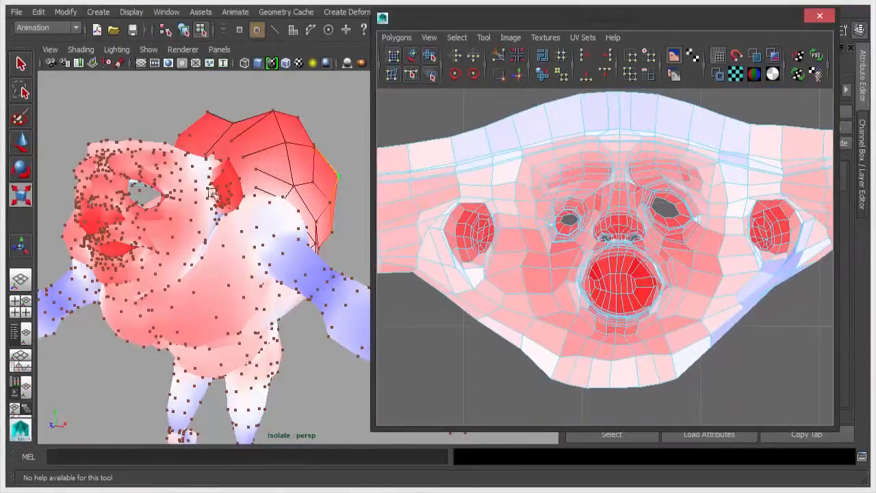
alt+middle_drag(211, 191, 245, 203)
alt+right_drag(246, 203, 264, 176)
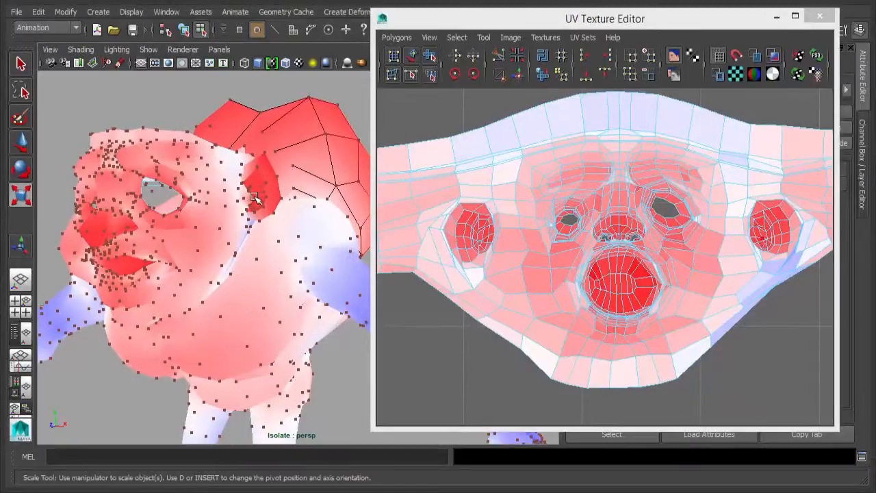
alt+middle_drag(725, 248, 679, 273)
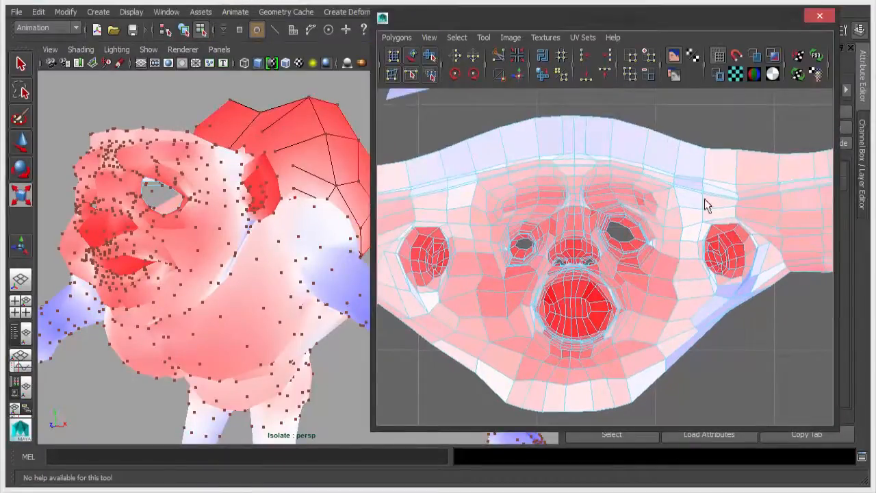
alt+right_drag(712, 274, 669, 272)
alt+middle_drag(669, 272, 700, 229)
alt+right_drag(700, 229, 746, 228)
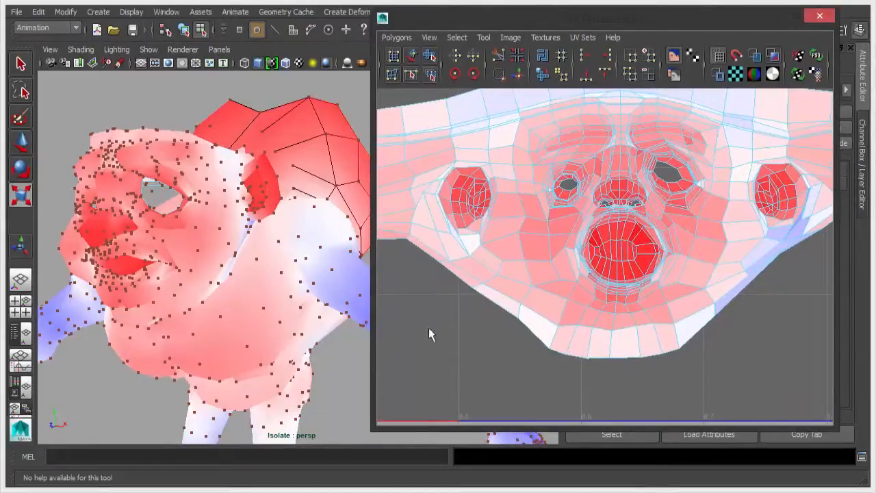
Step: Try to scale up the UVs around the red fingertip of an arm shell's hand using soft selection
alt+right_drag(794, 325, 492, 274)
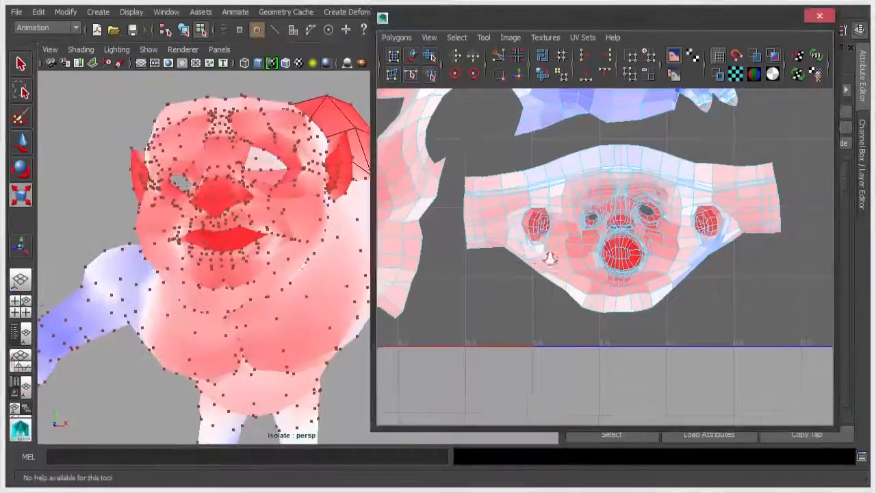
alt+right_drag(550, 257, 602, 257)
alt+middle_drag(384, 213, 564, 315)
alt+middle_drag(720, 301, 578, 322)
alt+right_drag(578, 321, 614, 323)
alt+middle_drag(616, 286, 582, 356)
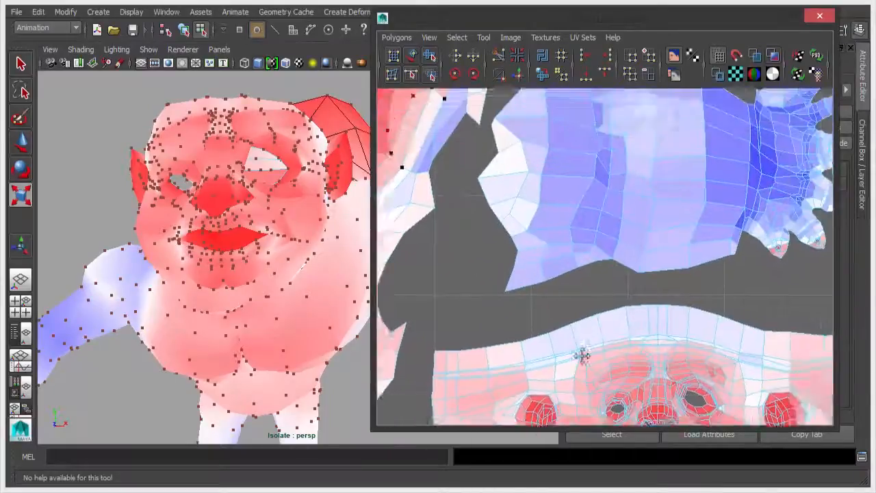
alt+middle_drag(699, 182, 587, 270)
alt+right_drag(587, 270, 675, 265)
alt+middle_drag(675, 266, 502, 281)
alt+right_drag(479, 291, 580, 236)
alt+right_drag(518, 269, 576, 240)
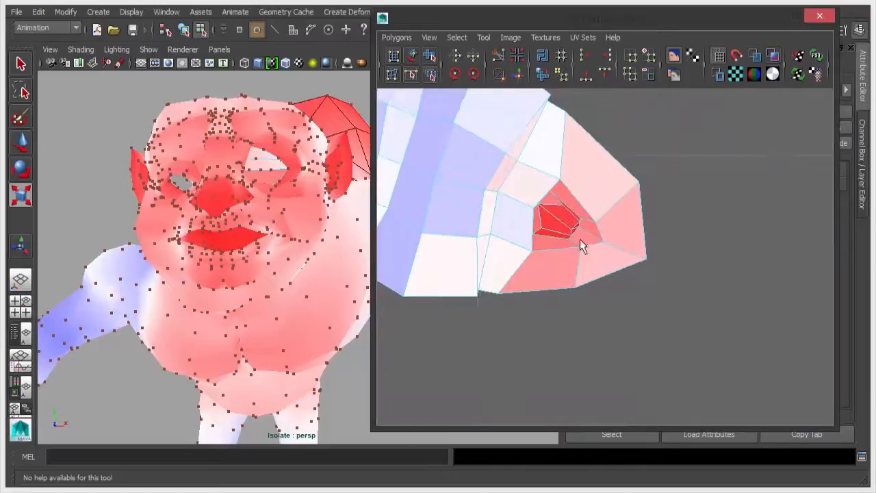
drag(593, 222, 563, 178)
drag(611, 235, 623, 236)
key(ctrl+z)
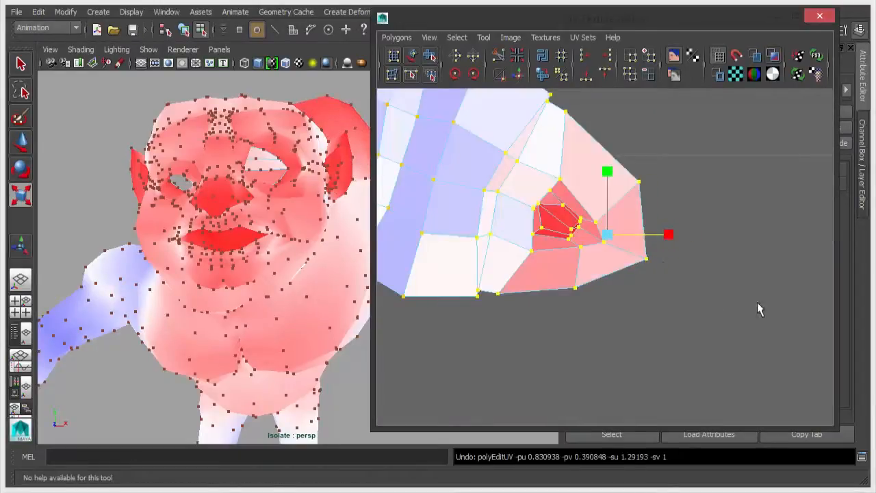
Step: Try to stretch the same fingertip's UVs outward with an adjusted soft-selection falloff
alt+right_drag(758, 304, 698, 317)
drag(629, 213, 572, 218)
key(b)
drag(593, 261, 652, 266)
key(w)
alt+right_drag(616, 286, 575, 295)
alt+middle_drag(628, 273, 664, 254)
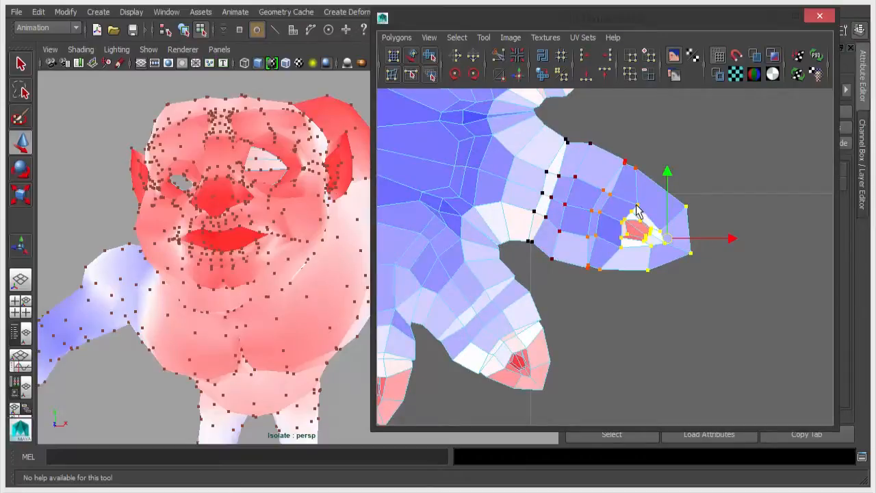
Step: Undo the soft-selection edits to the fingertip UVs
key(ctrl+z)
key(ctrl+z)
key(ctrl+z)
key(ctrl+z)
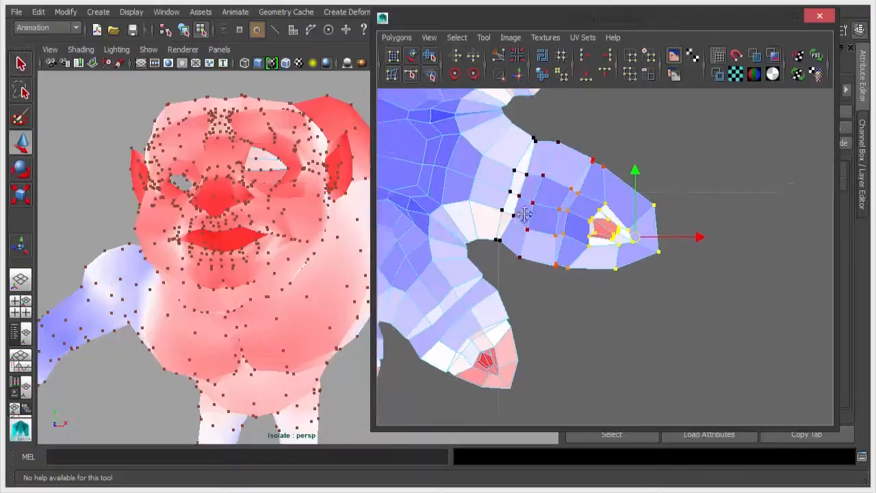
key(ctrl+z)
Step: Return to object mode and reselect the whole character mesh
alt+right_drag(718, 270, 564, 244)
alt+middle_drag(563, 244, 623, 281)
right_drag(204, 141, 240, 107)
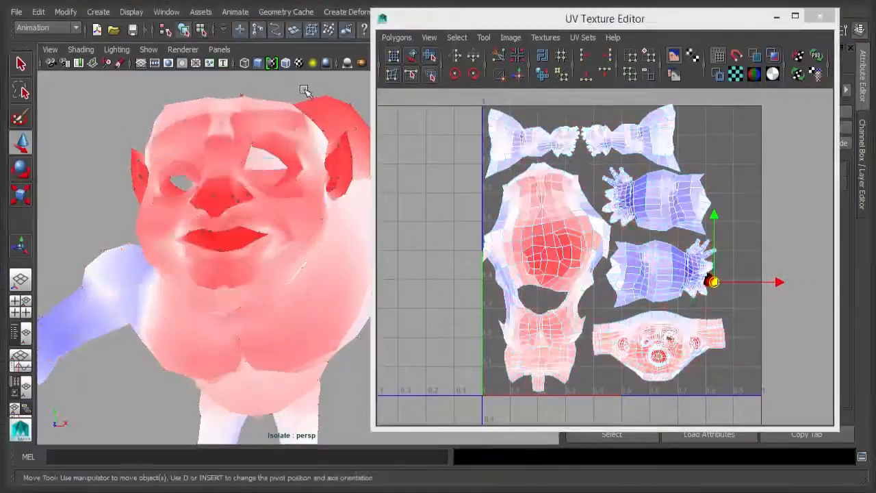
click(304, 89)
click(231, 131)
Step: Examine the distortion on the head shell close up, especially around the mouth, nostrils and eyes
alt+middle_drag(712, 244, 712, 244)
alt+middle_drag(575, 296, 577, 291)
alt+right_drag(577, 292, 778, 305)
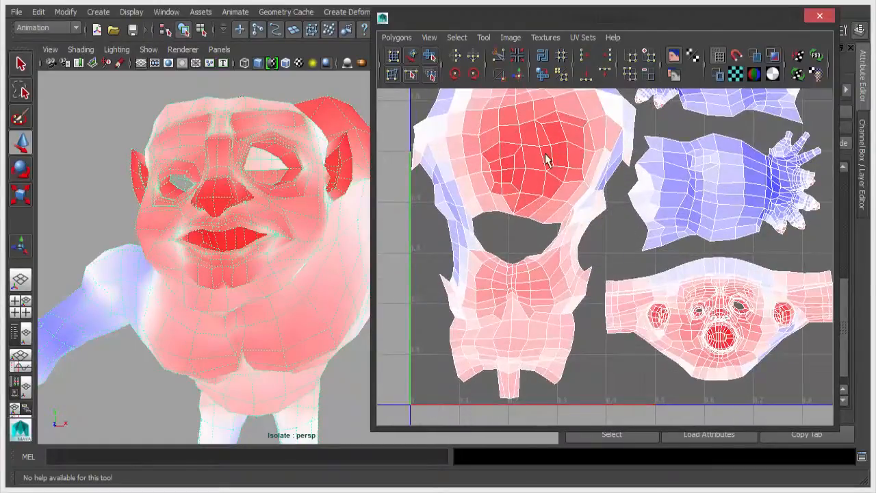
alt+middle_drag(660, 327, 551, 261)
alt+right_drag(551, 261, 701, 283)
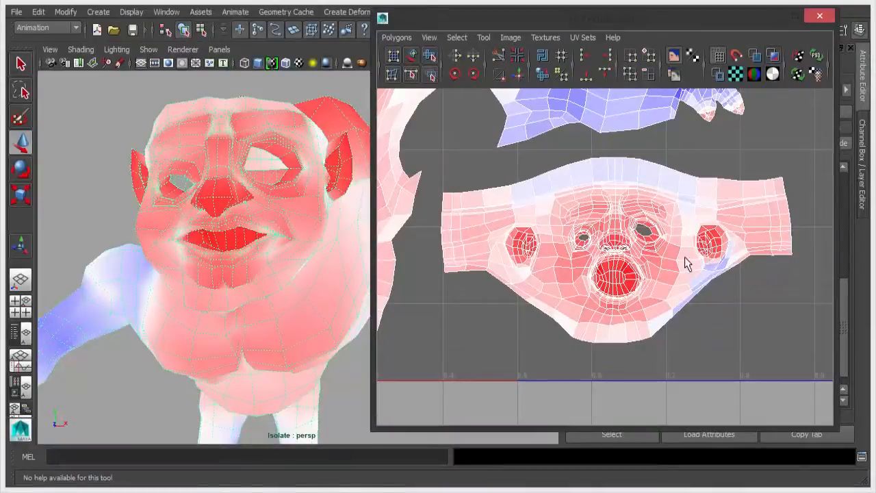
alt+middle_drag(563, 266, 546, 242)
alt+right_drag(546, 242, 657, 281)
alt+middle_drag(517, 247, 519, 285)
alt+right_drag(519, 285, 573, 286)
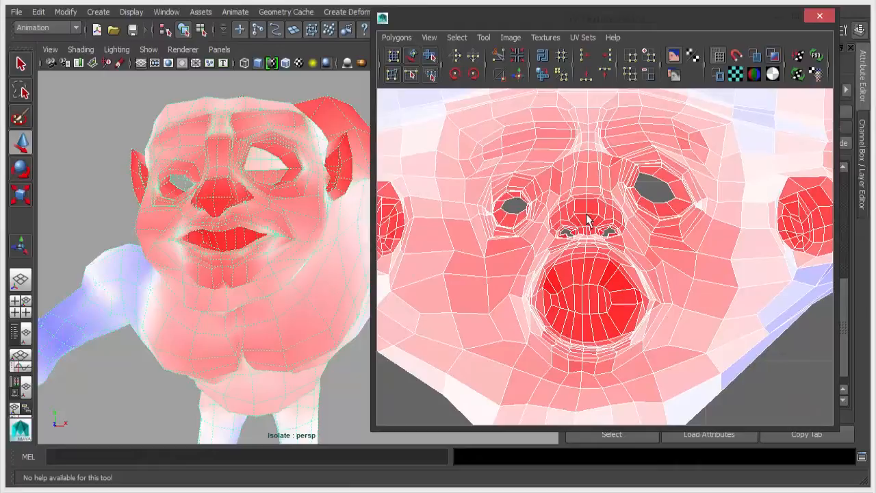
scroll(572, 274, up, 3)
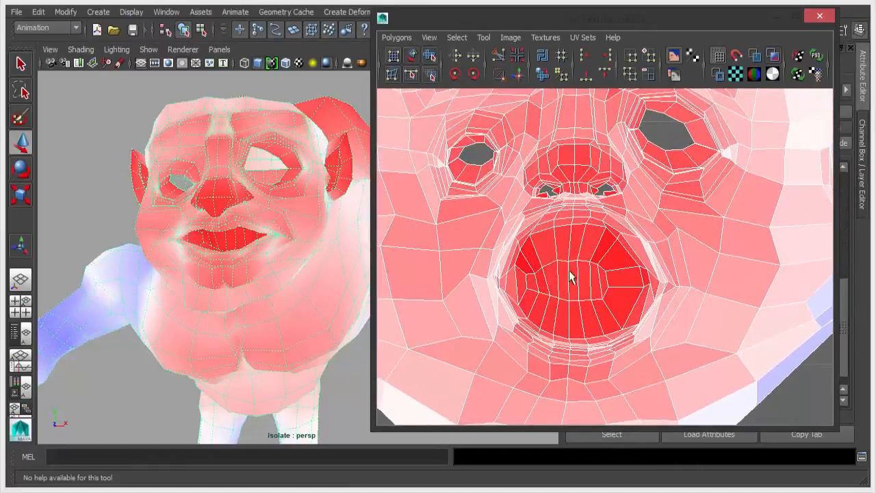
scroll(614, 264, down, 3)
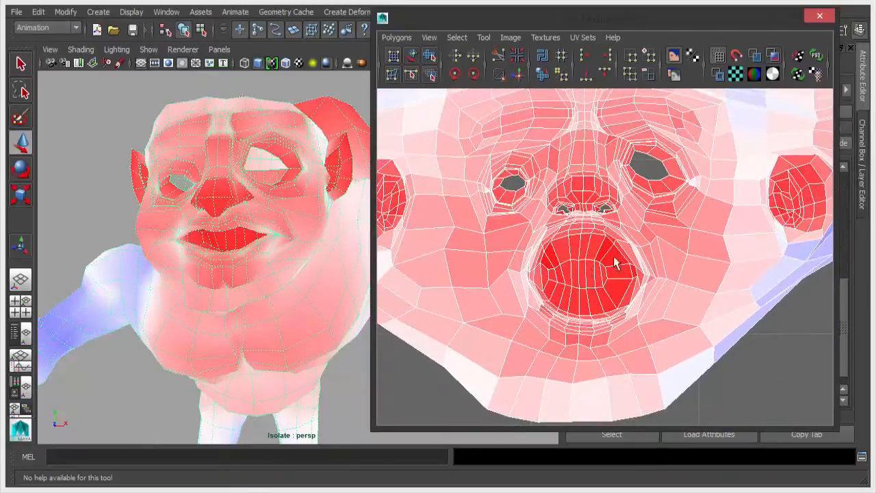
scroll(651, 248, down, 3)
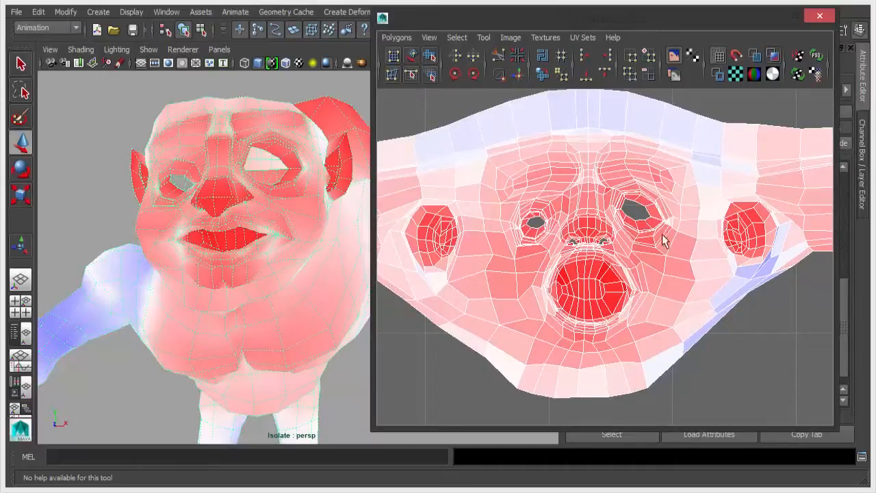
Step: Compare the distortion colours across the UV shells with the character's head, hump, arms and legs from several angles
alt+middle_drag(736, 287, 700, 271)
alt+right_drag(774, 314, 329, 240)
alt+middle_drag(560, 273, 629, 271)
alt+middle_drag(620, 229, 646, 339)
alt+right_drag(645, 338, 596, 280)
alt+middle_drag(596, 280, 596, 343)
alt+right_drag(597, 342, 538, 180)
alt+drag(248, 267, 206, 247)
alt+right_drag(301, 225, 209, 257)
alt+middle_drag(208, 257, 228, 174)
mouse_move(271, 240)
alt+mouse_down()
mouse_move(251, 225)
mouse_move(260, 235)
alt+mouse_up()
alt+drag(299, 129, 319, 113)
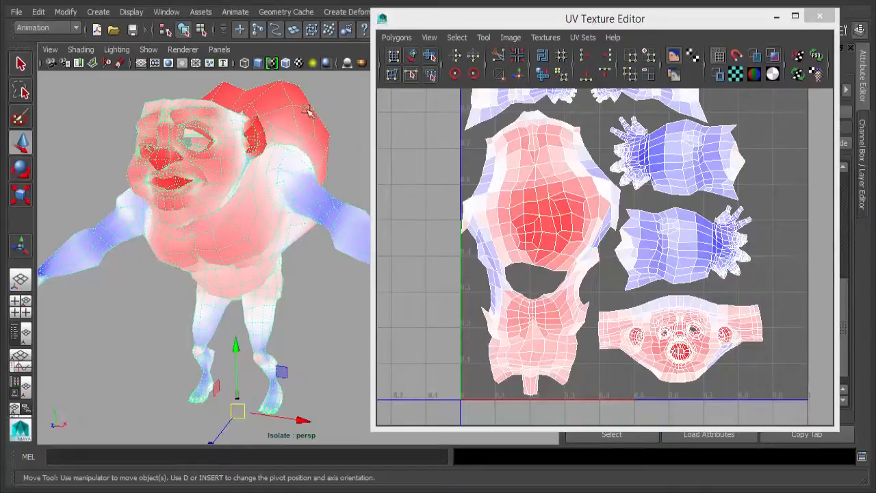
alt+drag(266, 211, 320, 199)
alt+drag(292, 275, 267, 294)
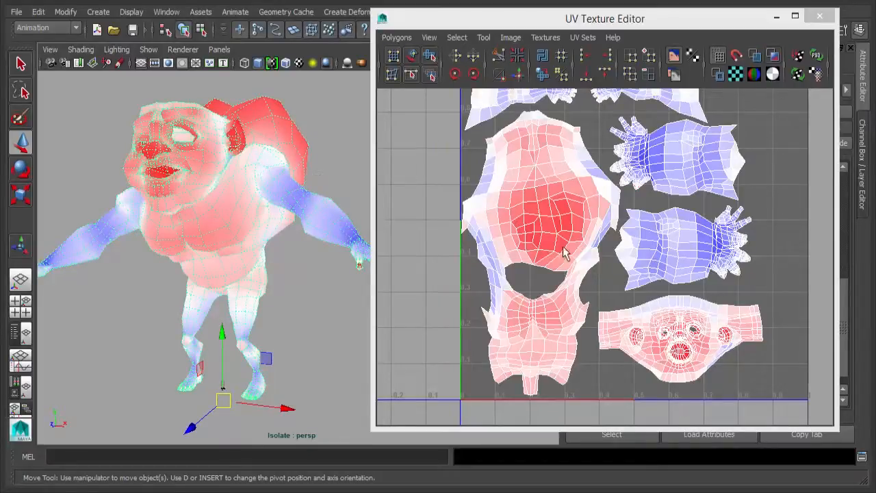
Step: Review the head, body and arm shells against the model, finishing with the complete 0–1 tile layout
scroll(563, 249, down, 3)
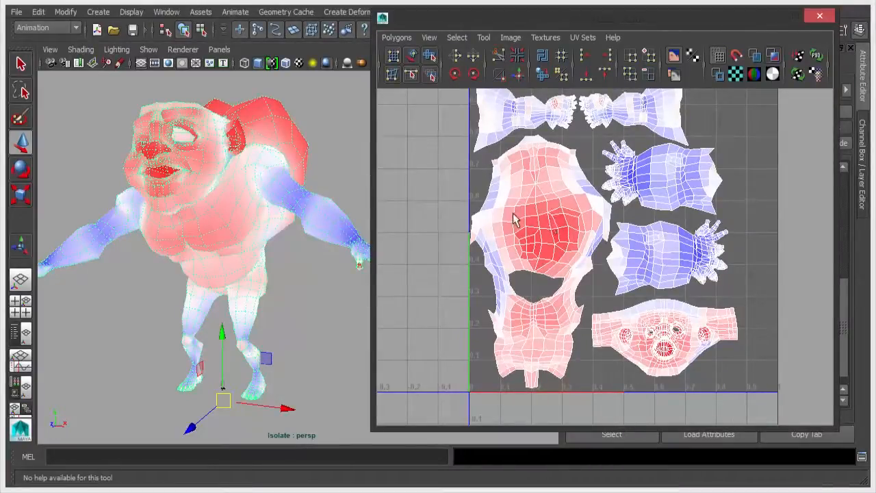
scroll(671, 208, up, 5)
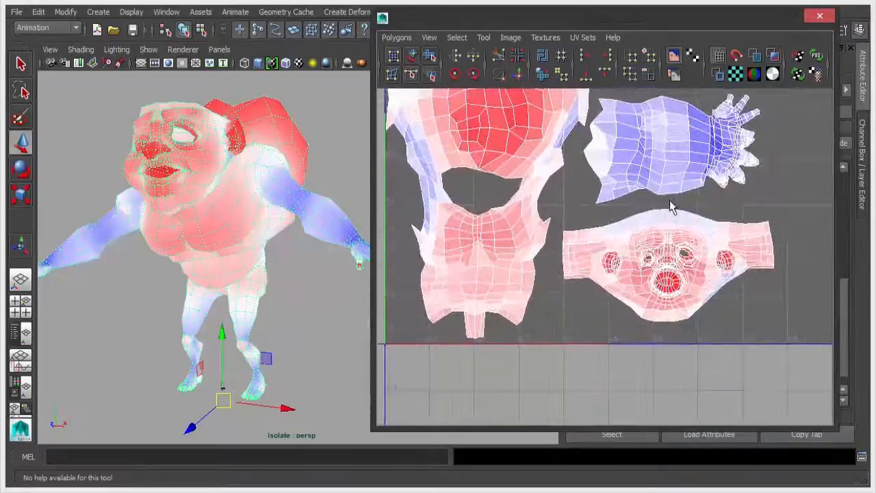
alt+drag(312, 247, 246, 206)
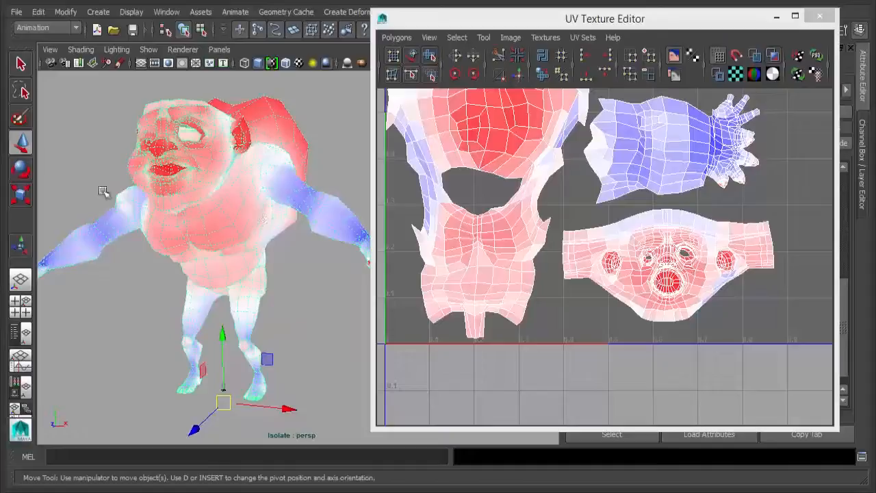
scroll(681, 236, up, 5)
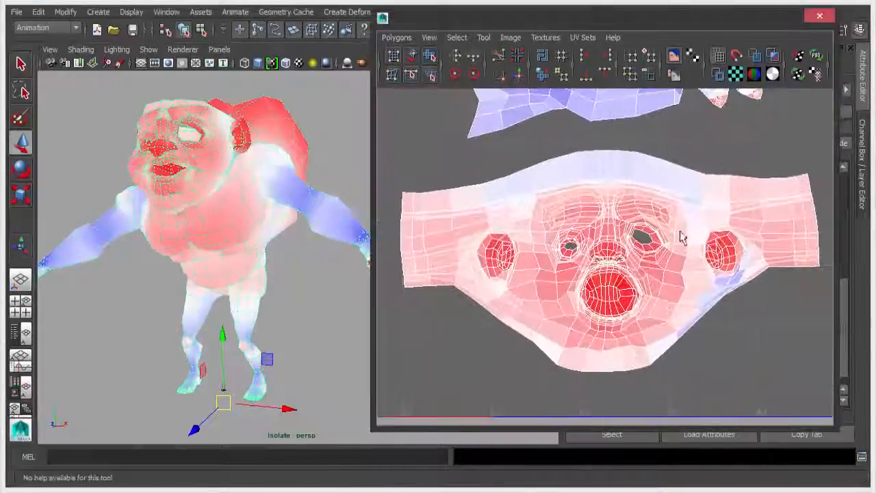
scroll(708, 298, down, 6)
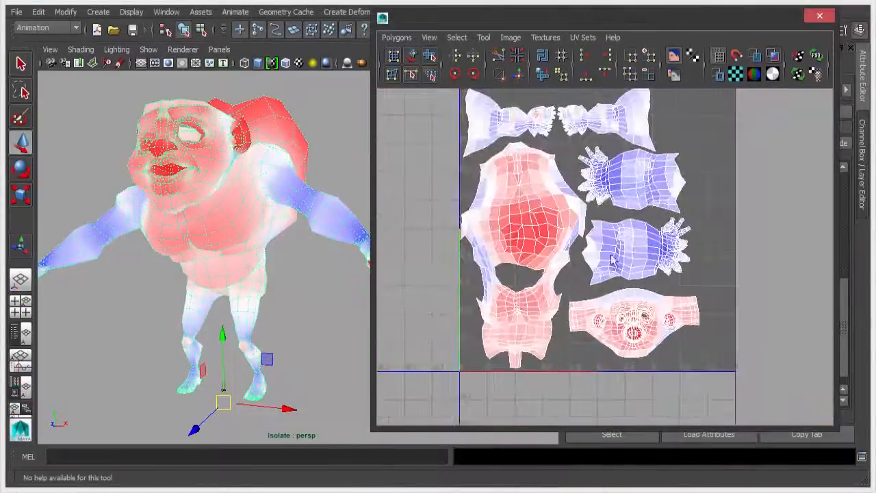
alt+drag(178, 301, 242, 295)
alt+middle_drag(242, 295, 245, 309)
alt+right_drag(244, 309, 285, 311)
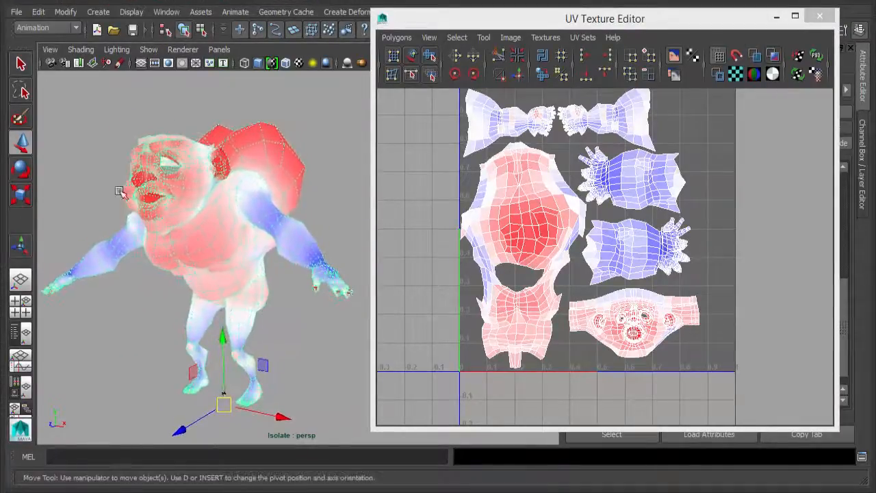
click(712, 232)
alt+right_drag(711, 226, 690, 221)
alt+middle_drag(690, 221, 698, 235)
alt+right_drag(697, 235, 763, 235)
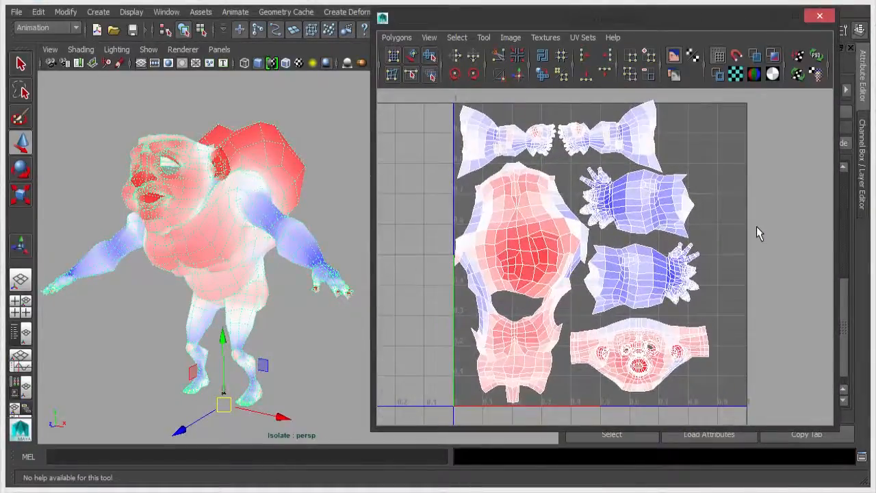